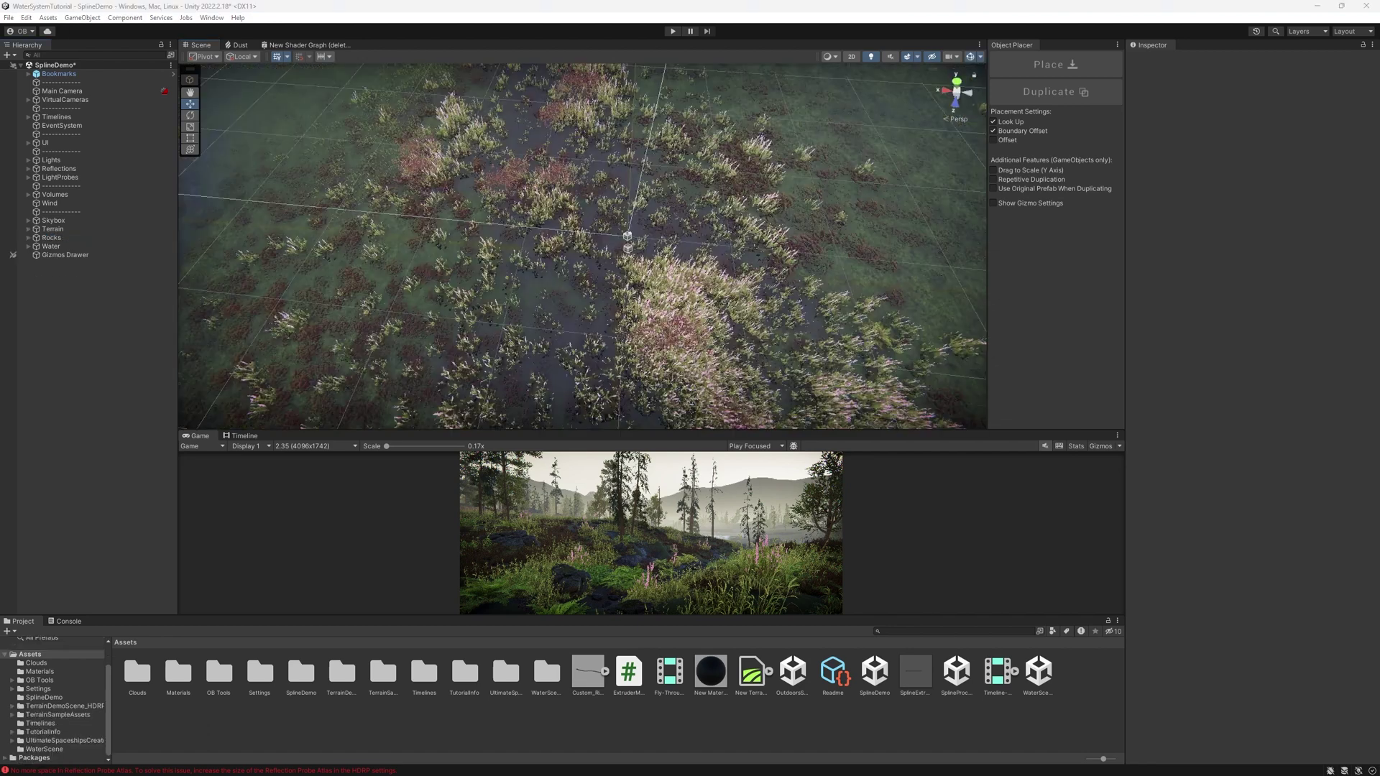
Check in the Package Manager that packages are listed from the Unity Registry, then close it
left_click(205, 17)
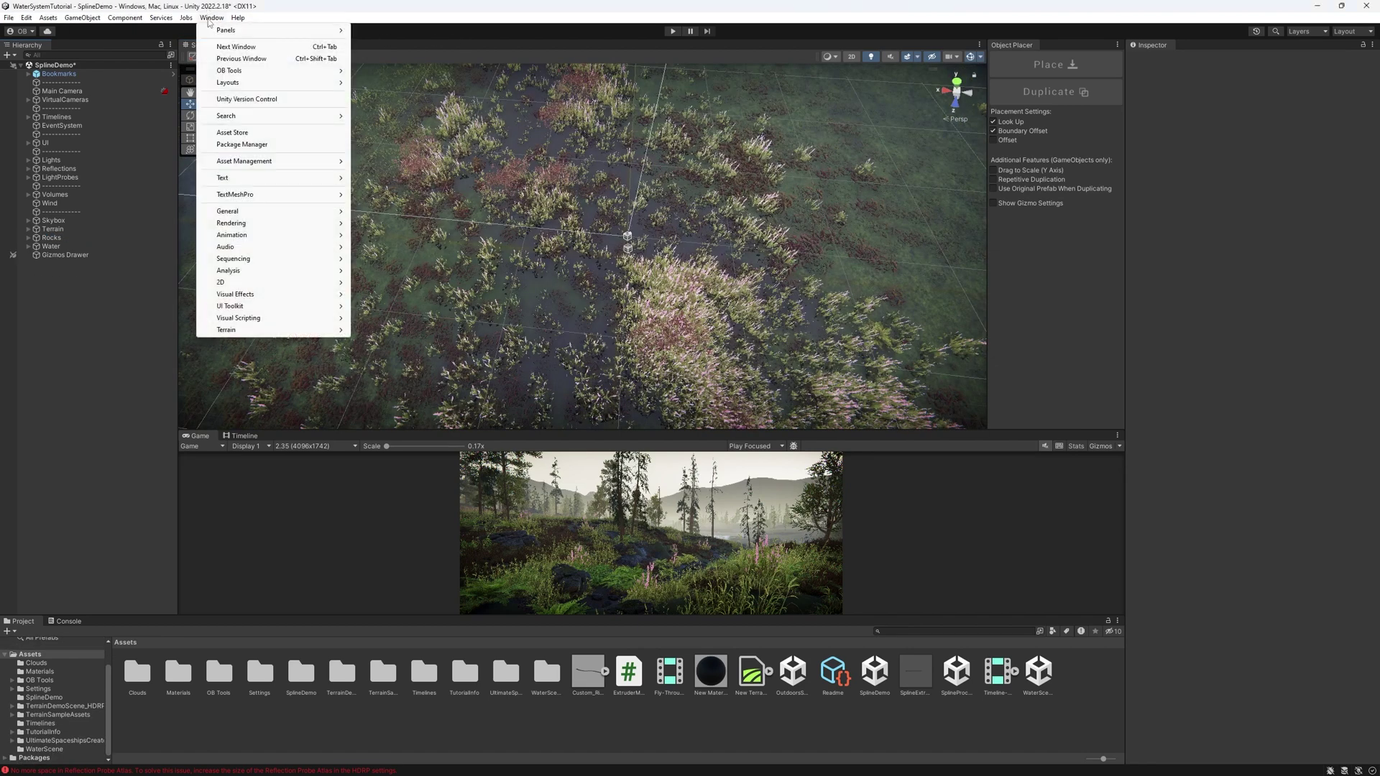
left_click(281, 146)
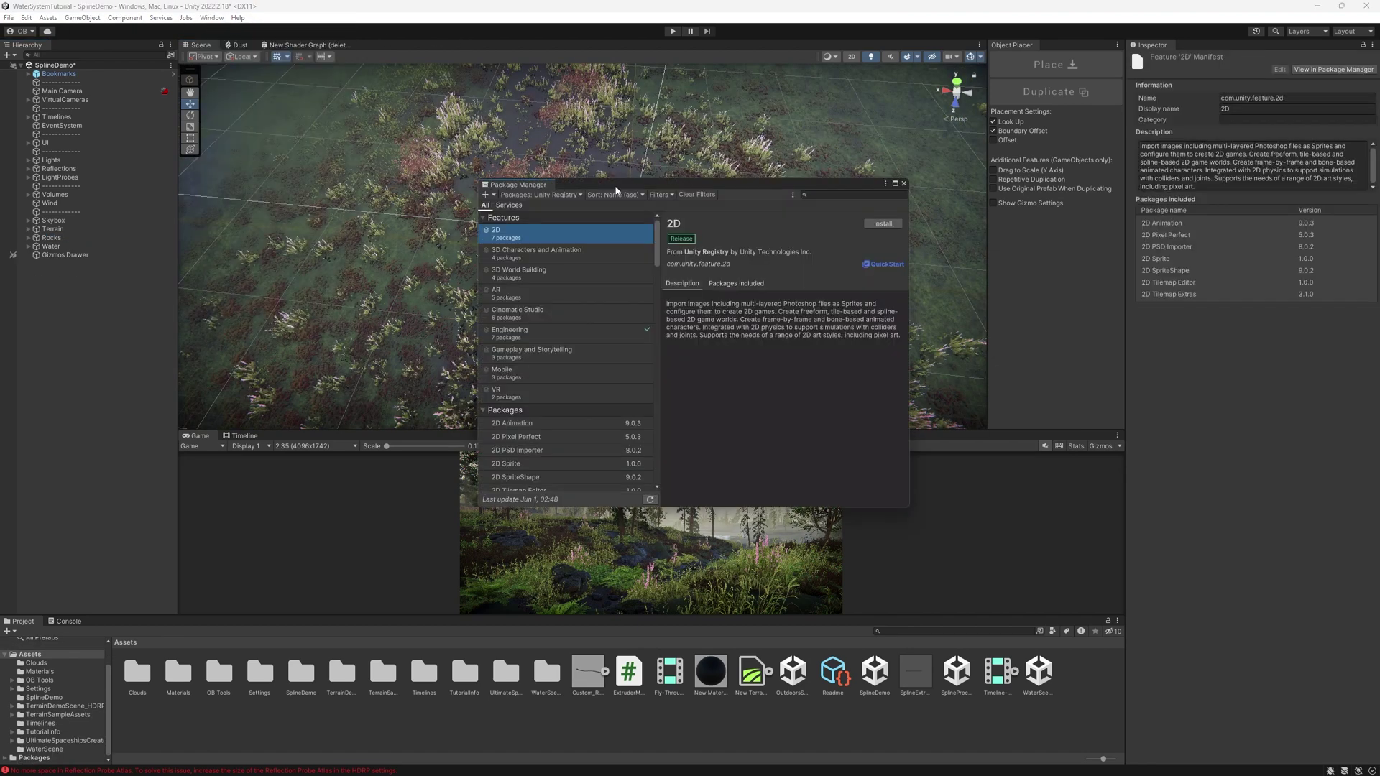
left_click(562, 195)
left_click(545, 213)
type("splin")
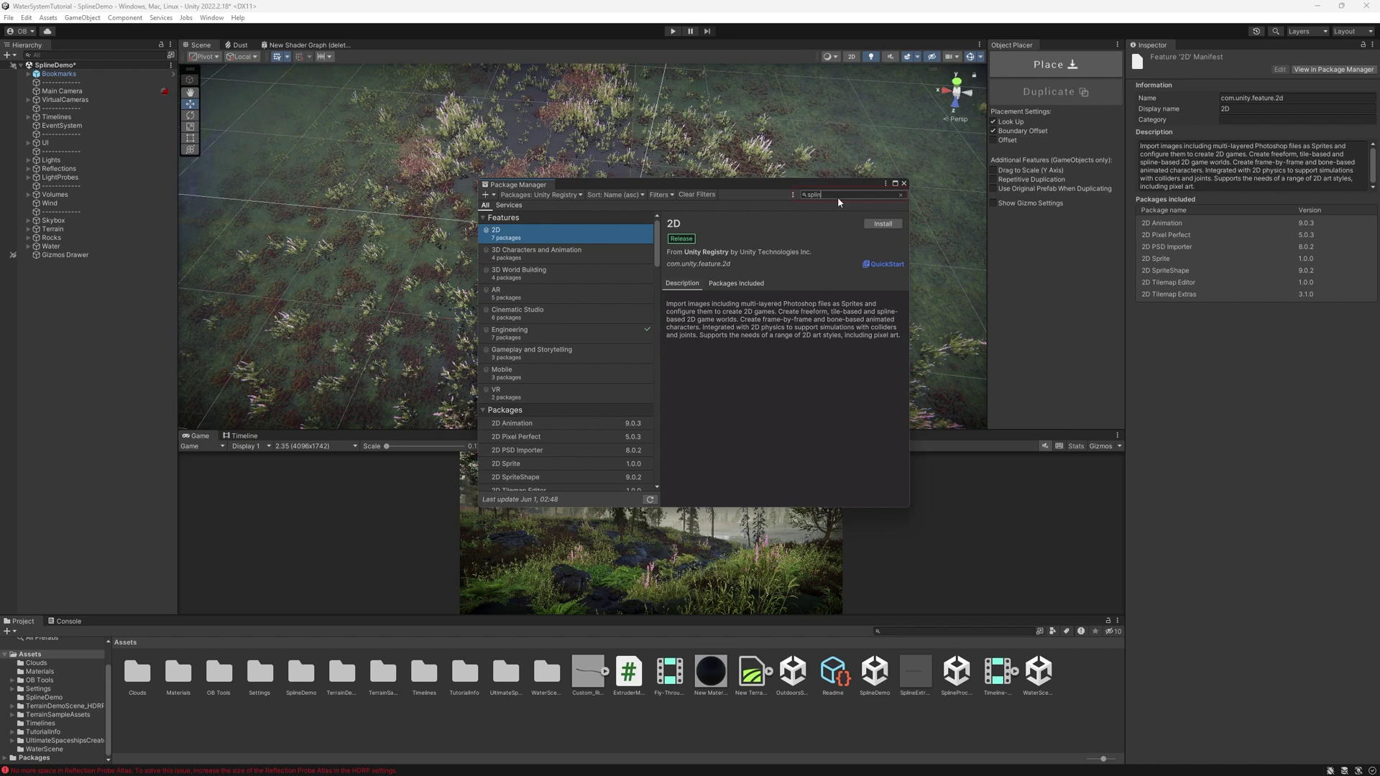
type("e")
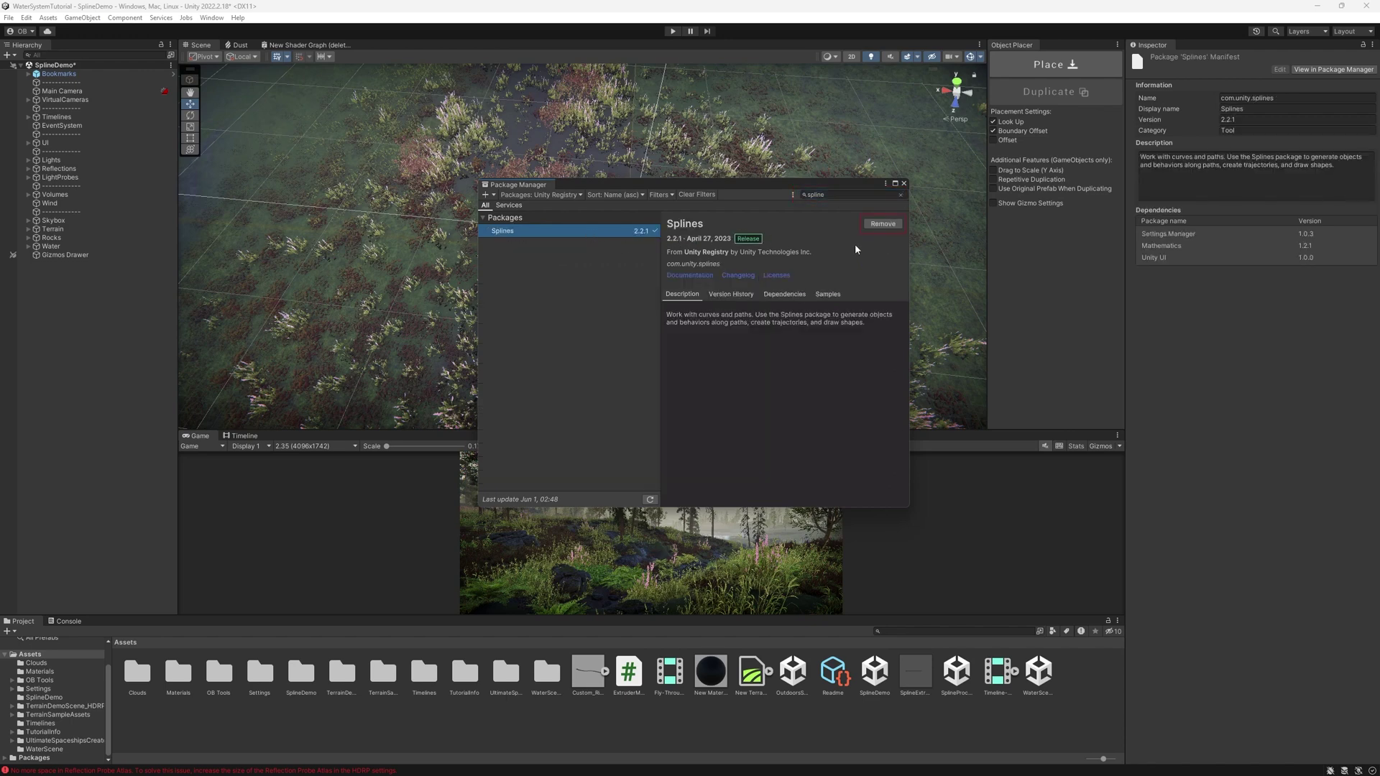
left_click(905, 182)
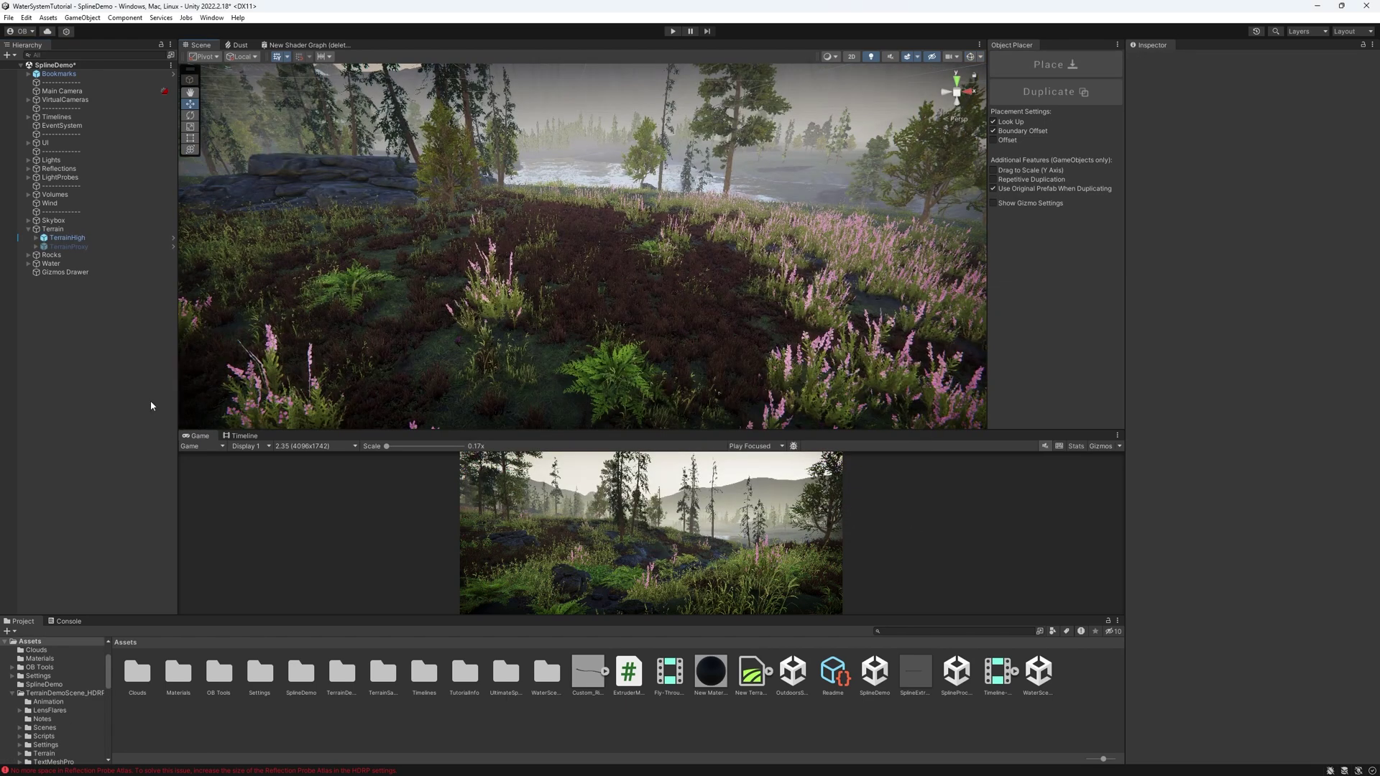
Create a new spline object via Spline > Draw Splines Tool and name it SplineTest1
right_click(78, 298)
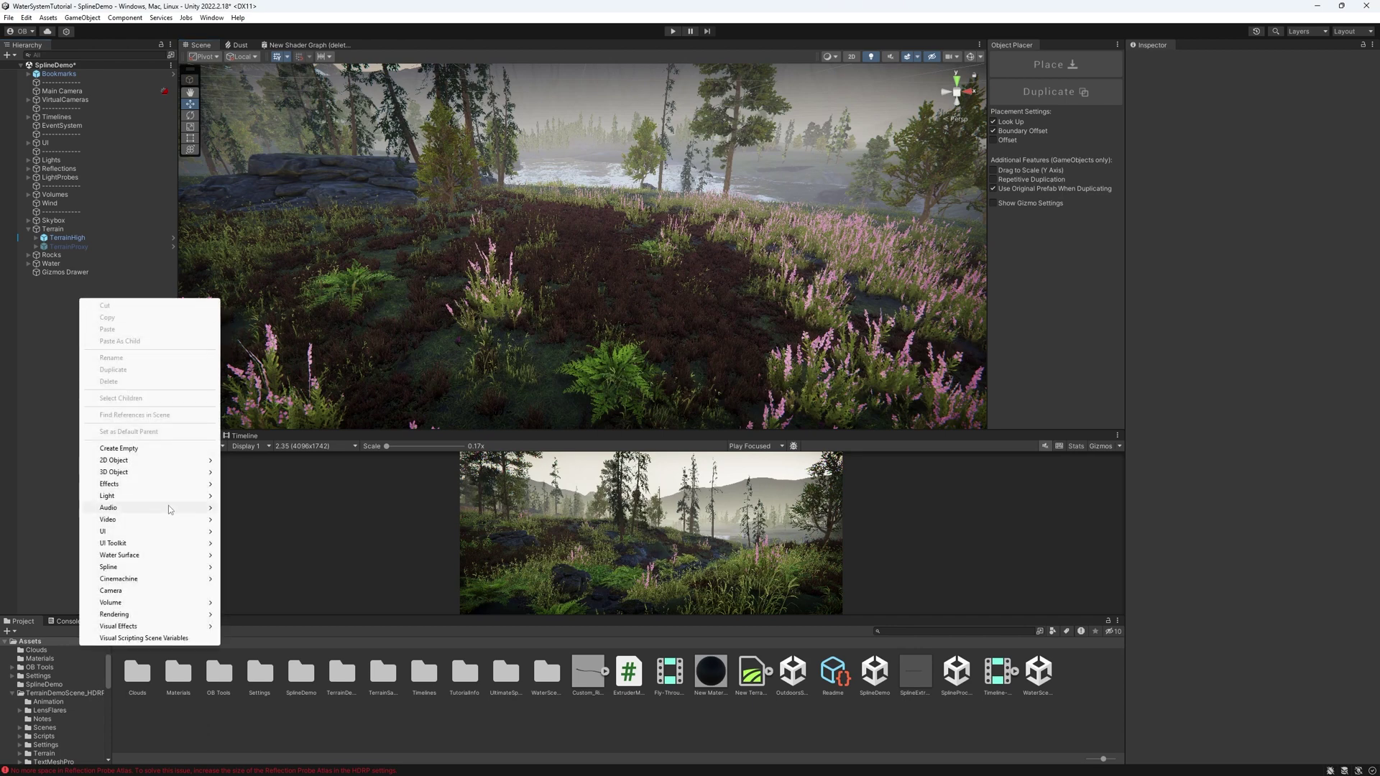
mouse_move(110, 567)
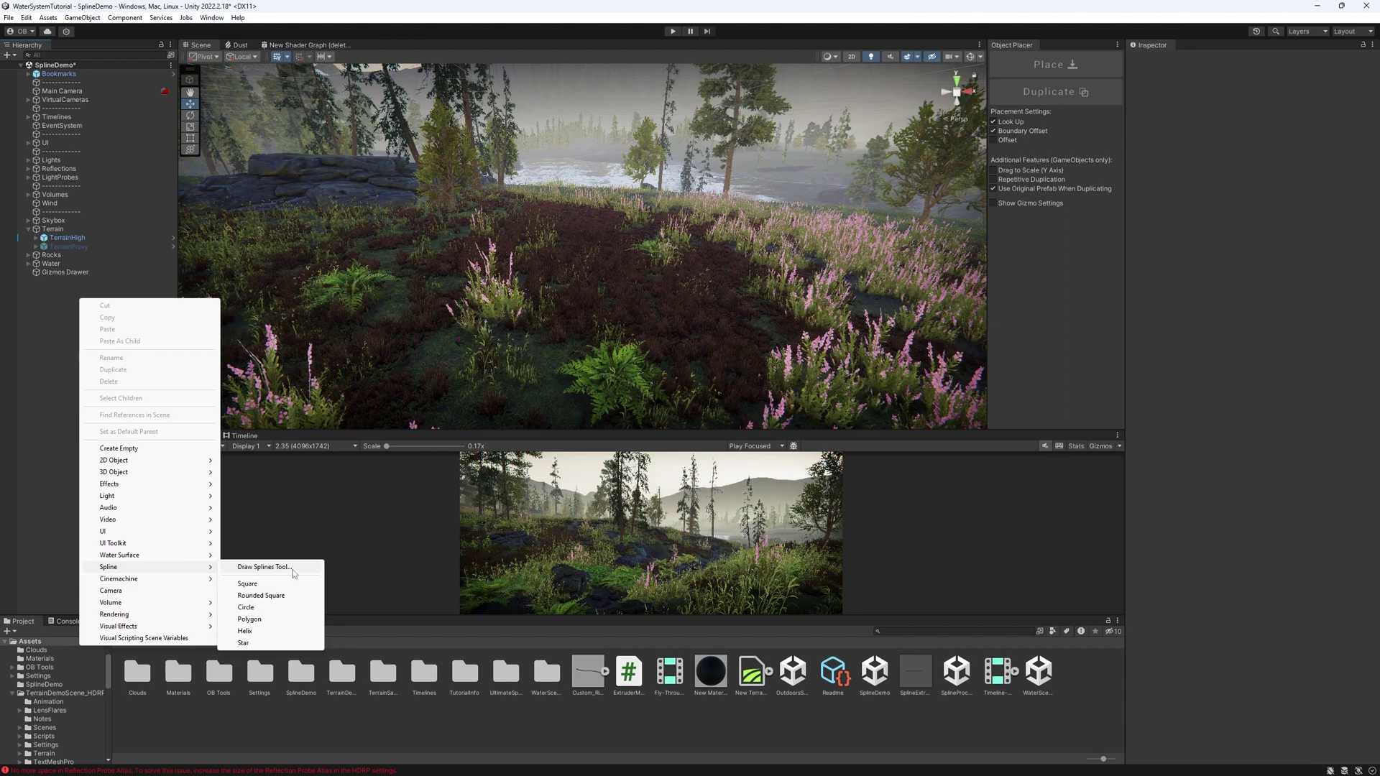
left_click(263, 568)
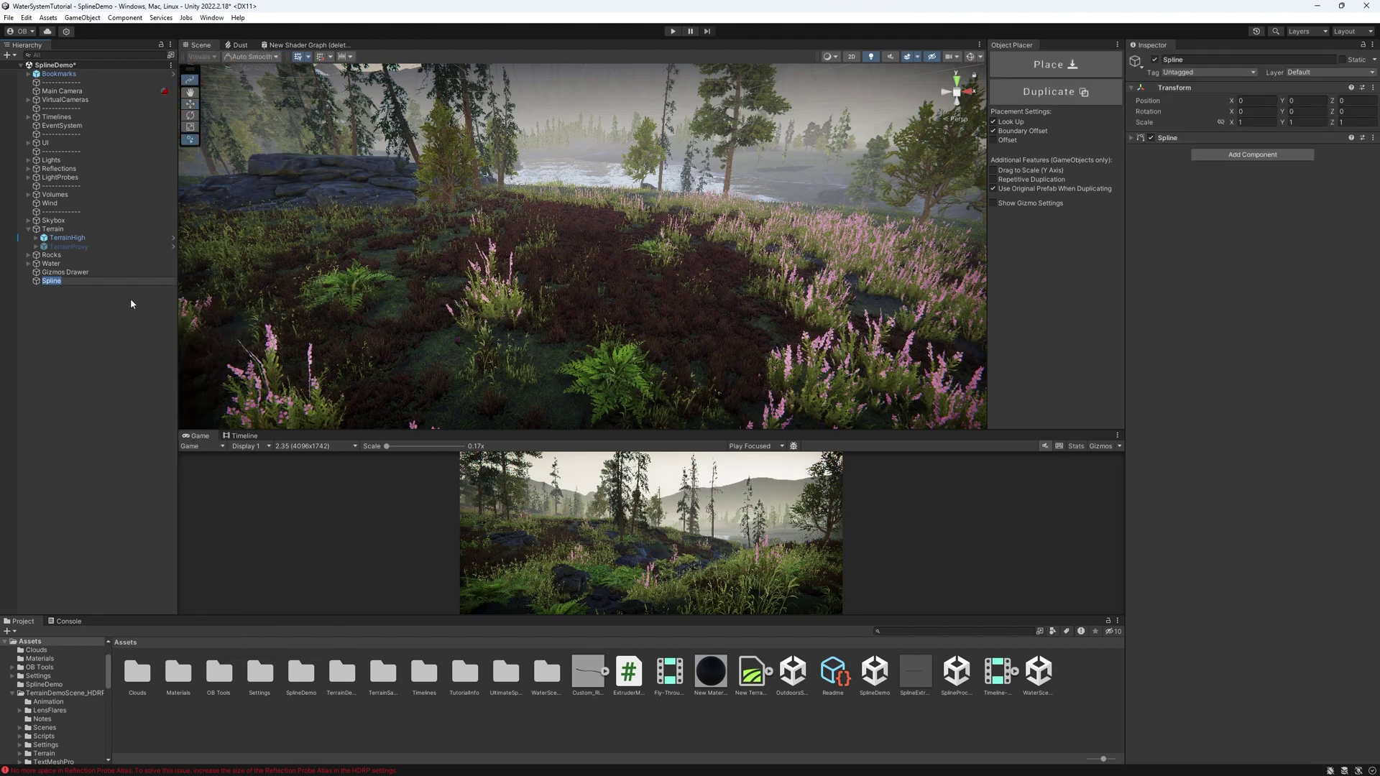
type("Spl")
type("eTest1")
key("Return")
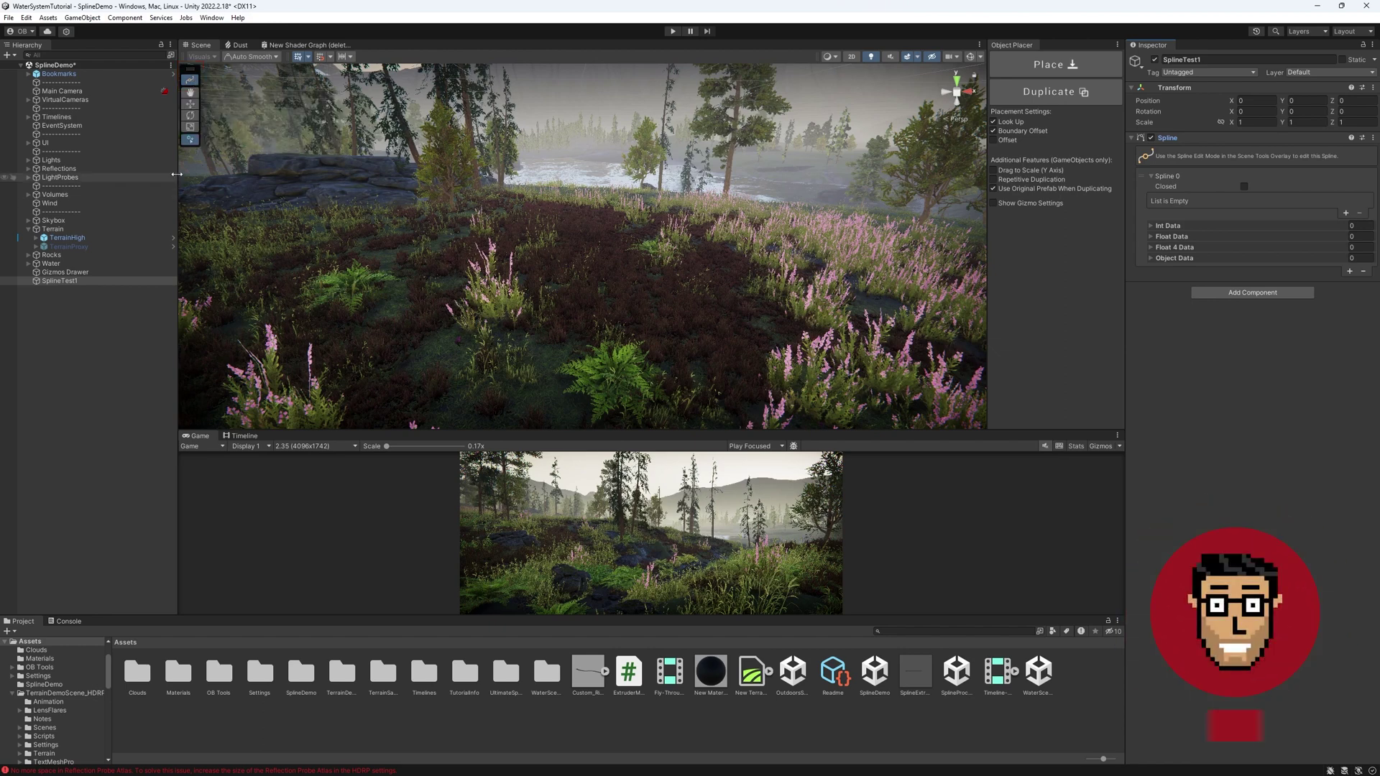
Start the spline draw tool and place the first five knots across the grassy terrain
left_click(191, 142)
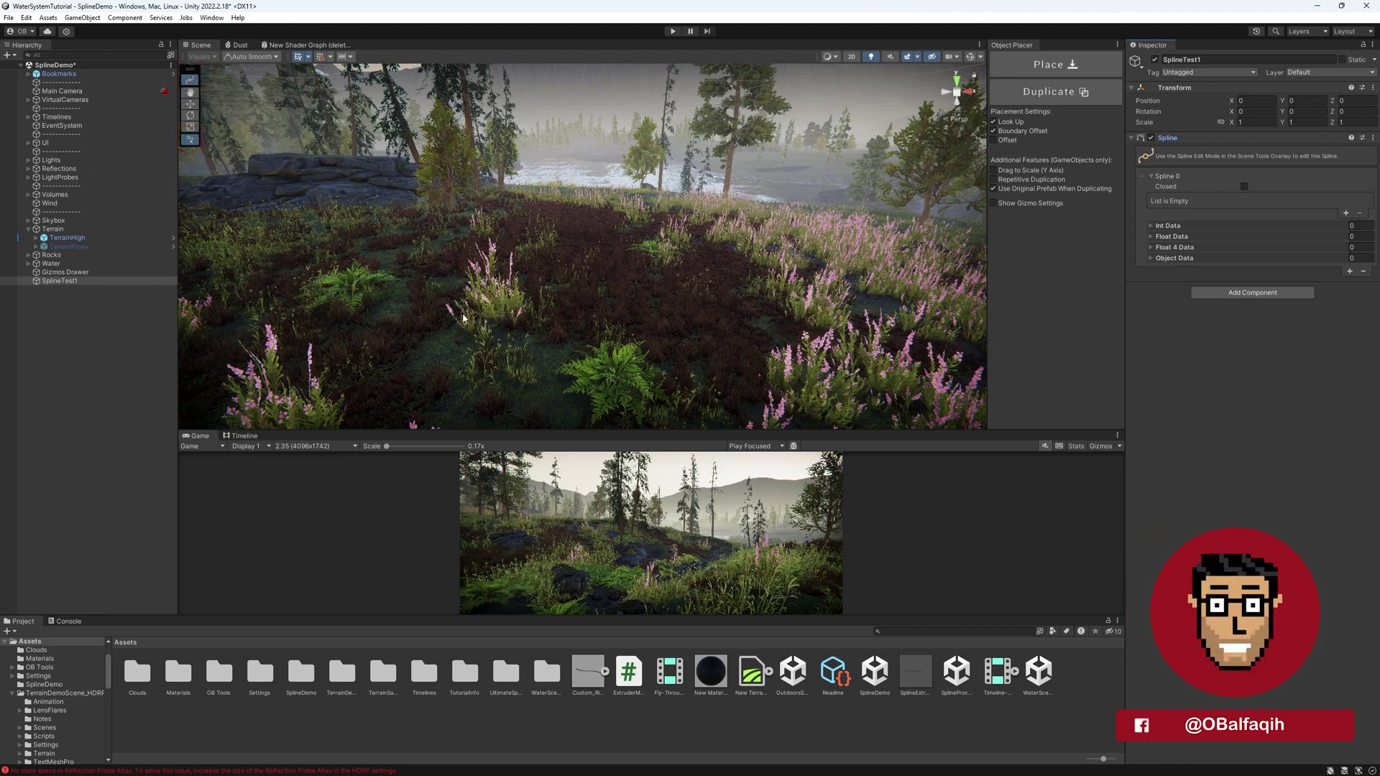
right_click_drag(466, 291, 526, 293)
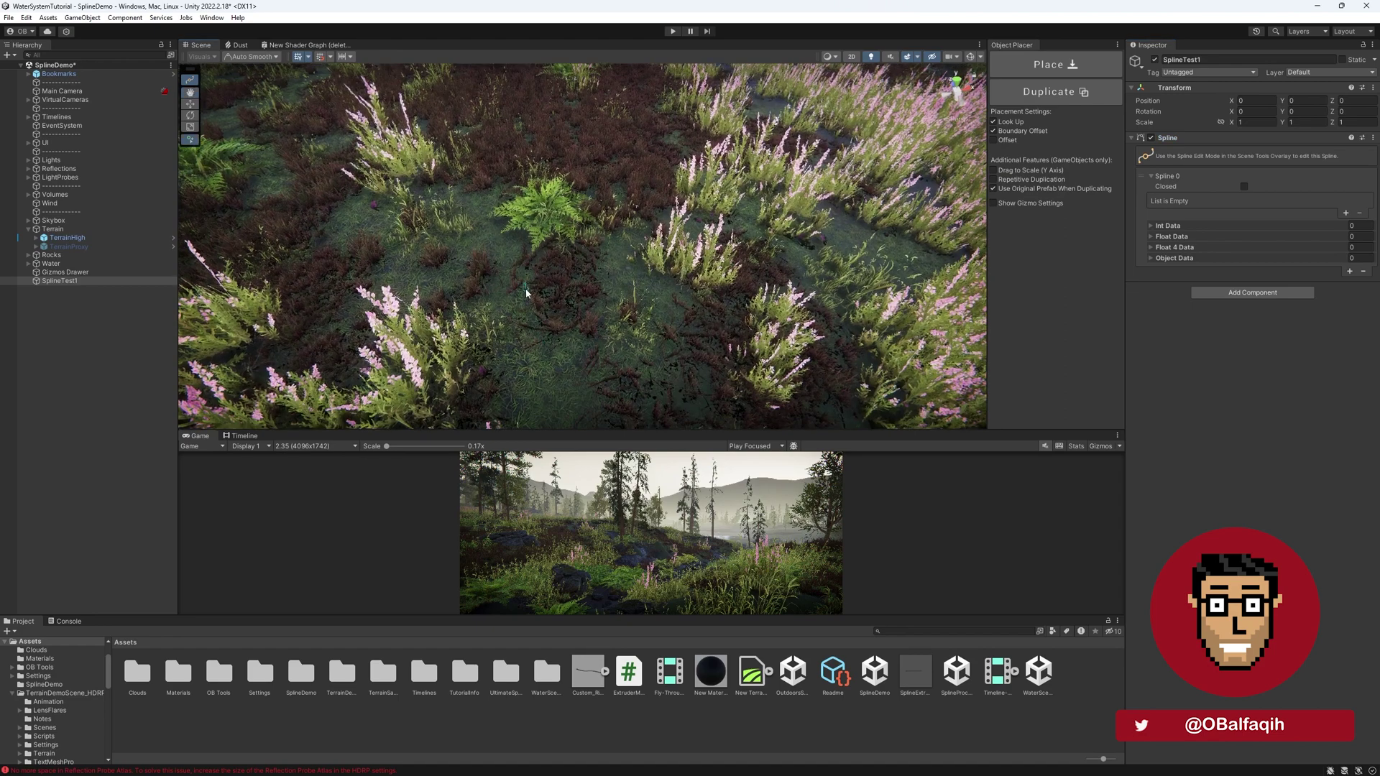
right_click_drag(474, 246, 503, 278)
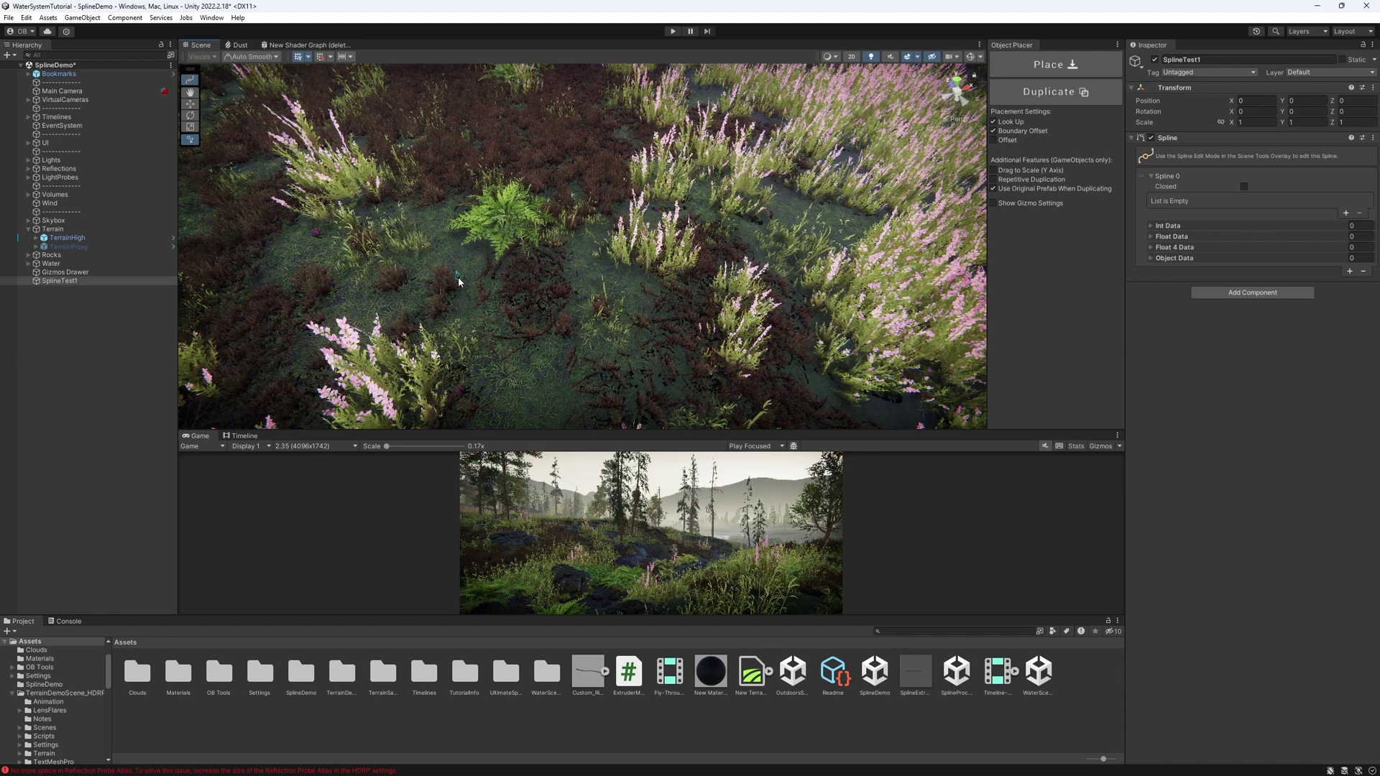
left_click(422, 267)
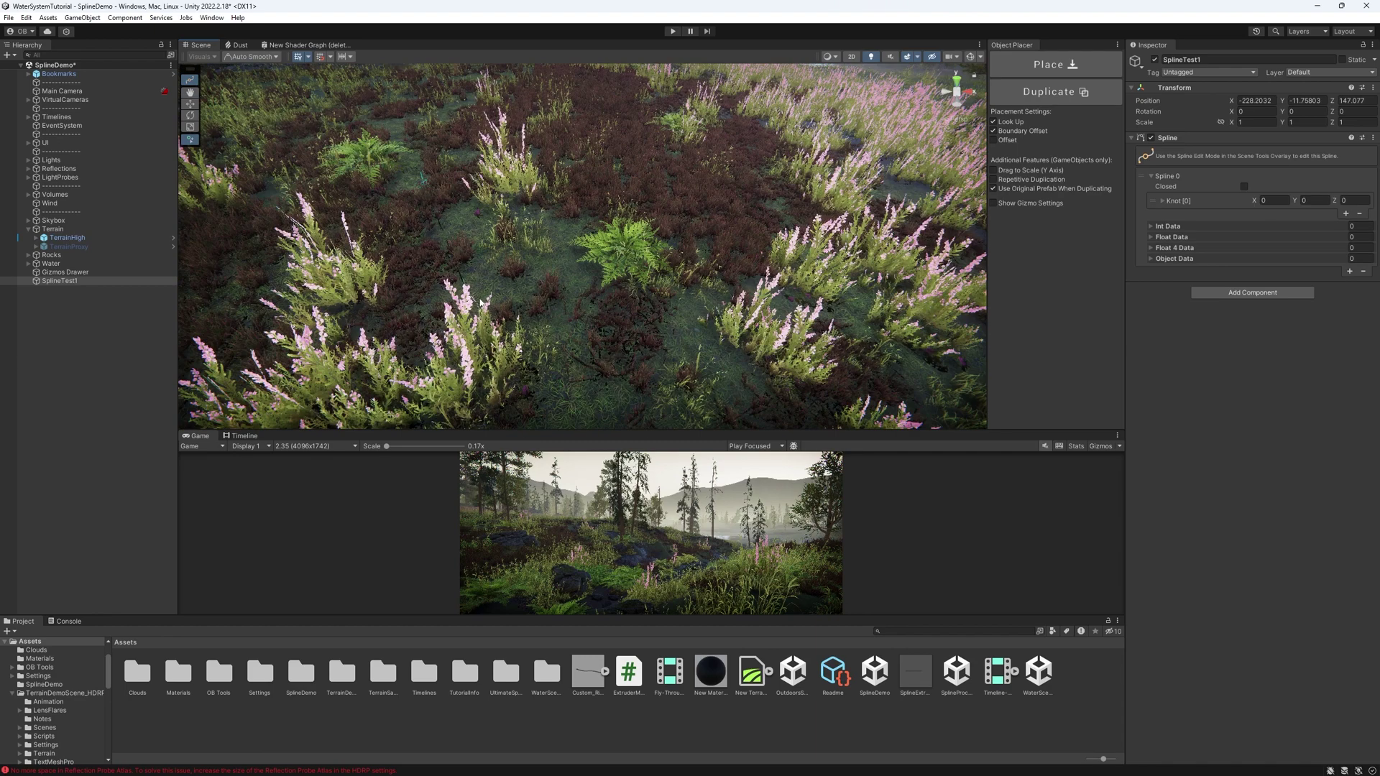
left_click(561, 318)
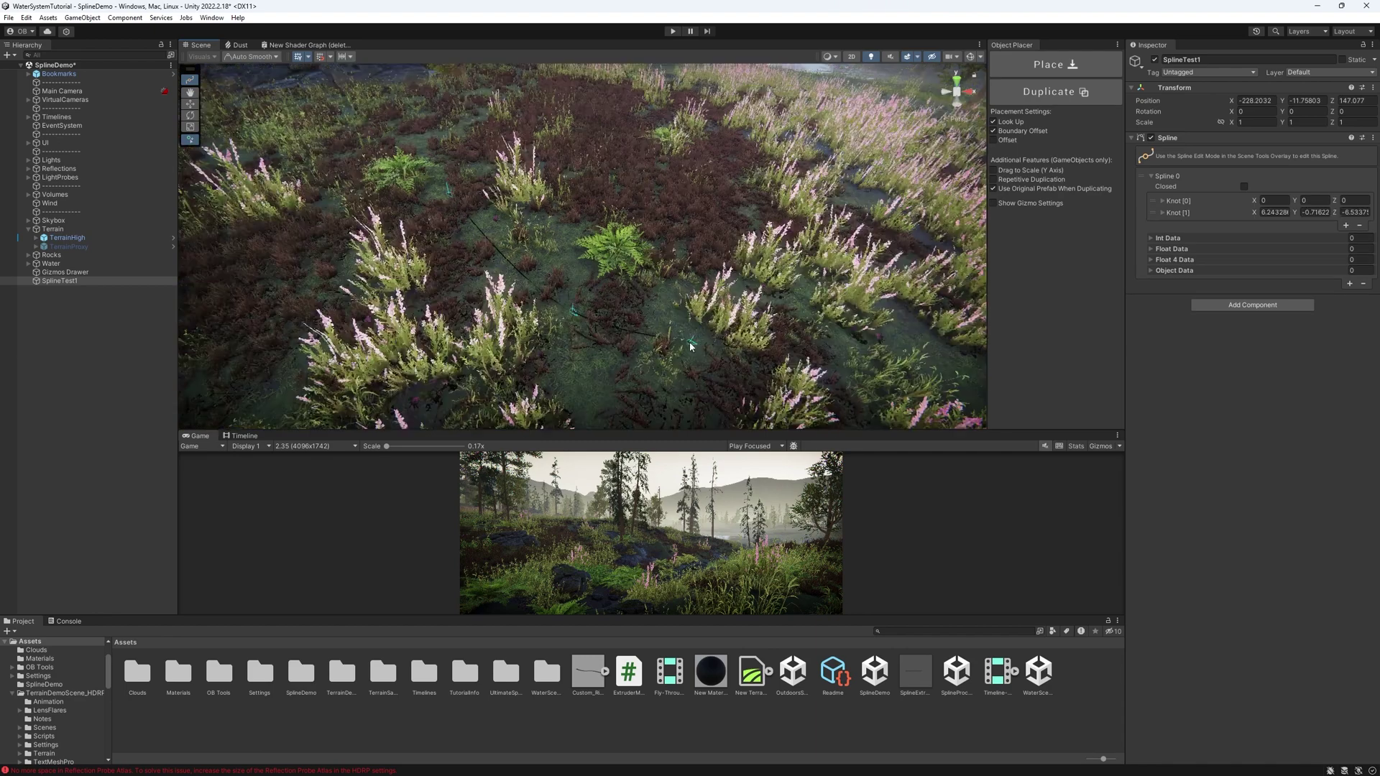
scroll(692, 346, "down", 2)
left_click(706, 302)
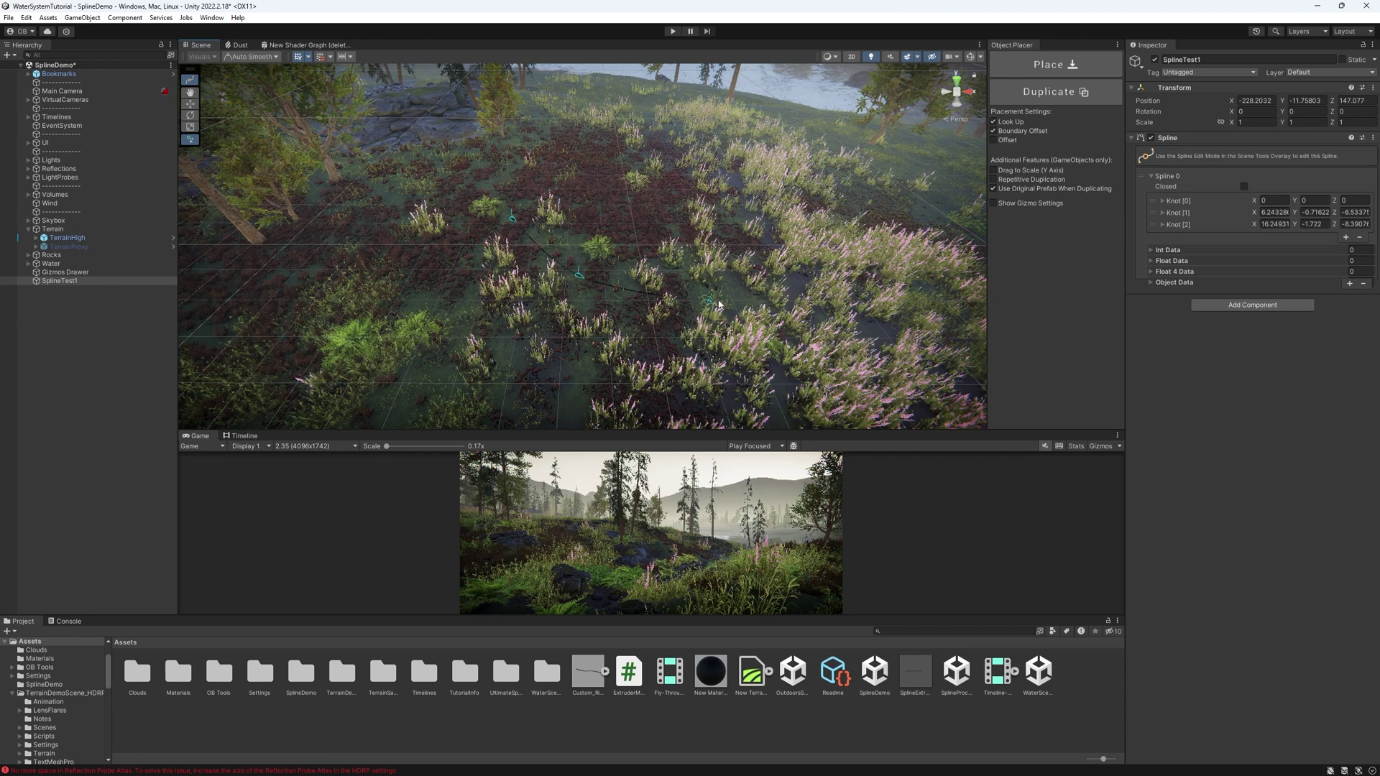
left_click(757, 245)
left_click(863, 228)
Place the remaining five knots curving back toward the start and close the spline into a loop
left_click(906, 205)
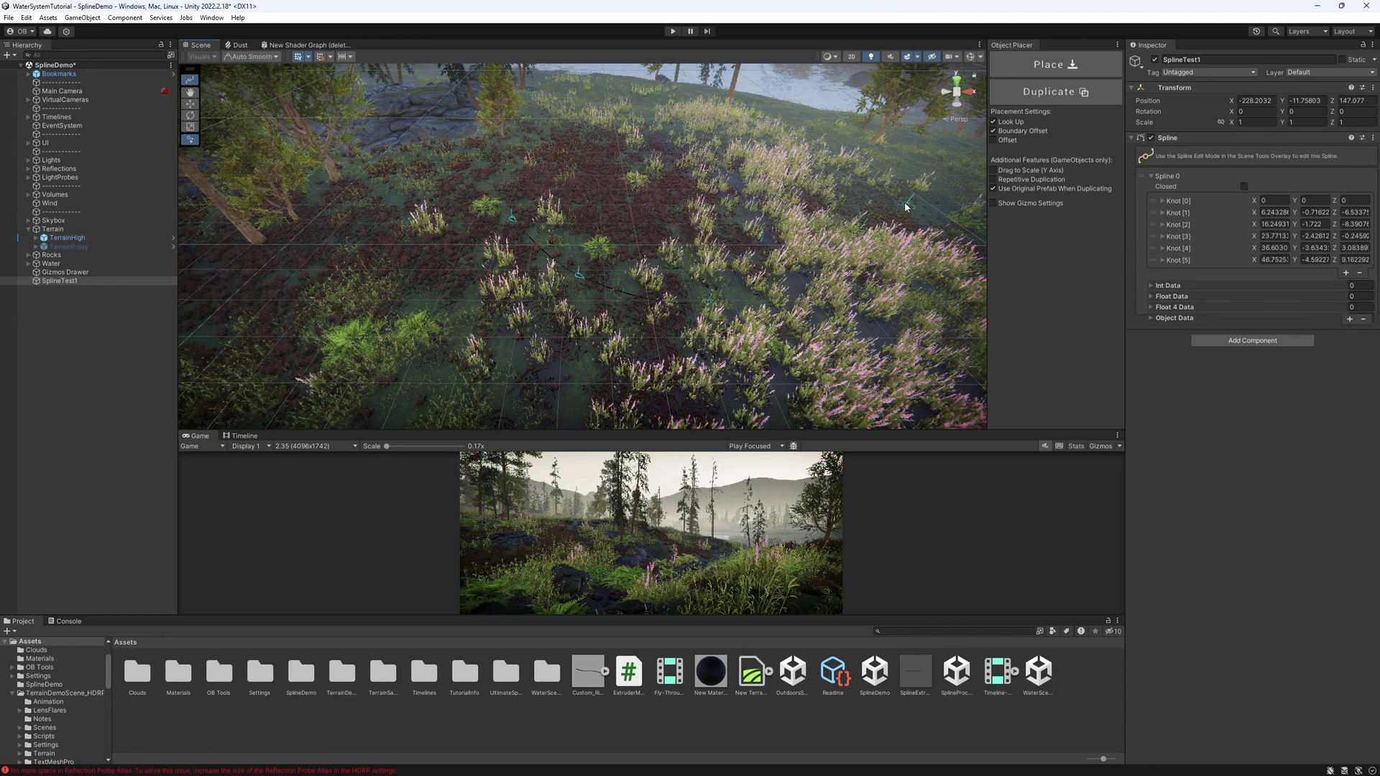
left_click(857, 167)
left_click(776, 157)
left_click(662, 142)
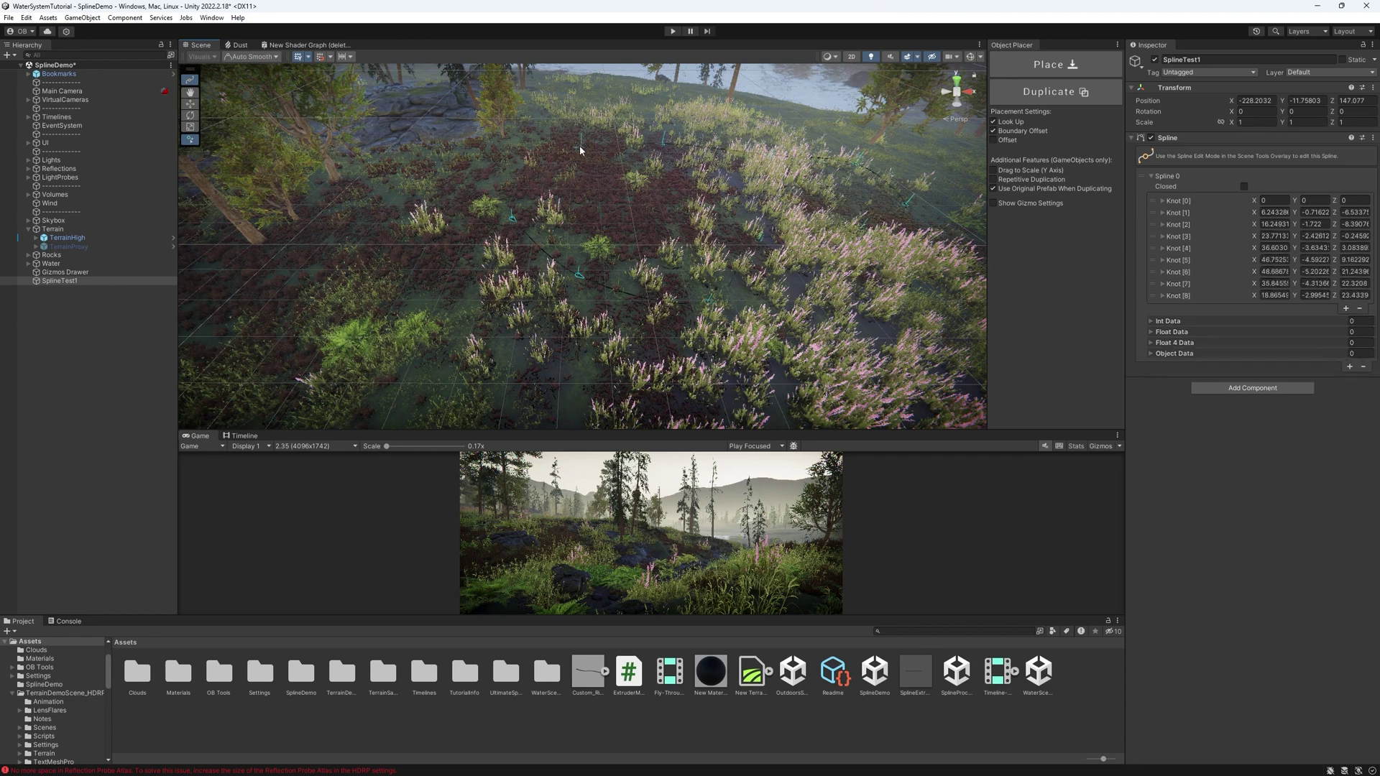
left_click(576, 145)
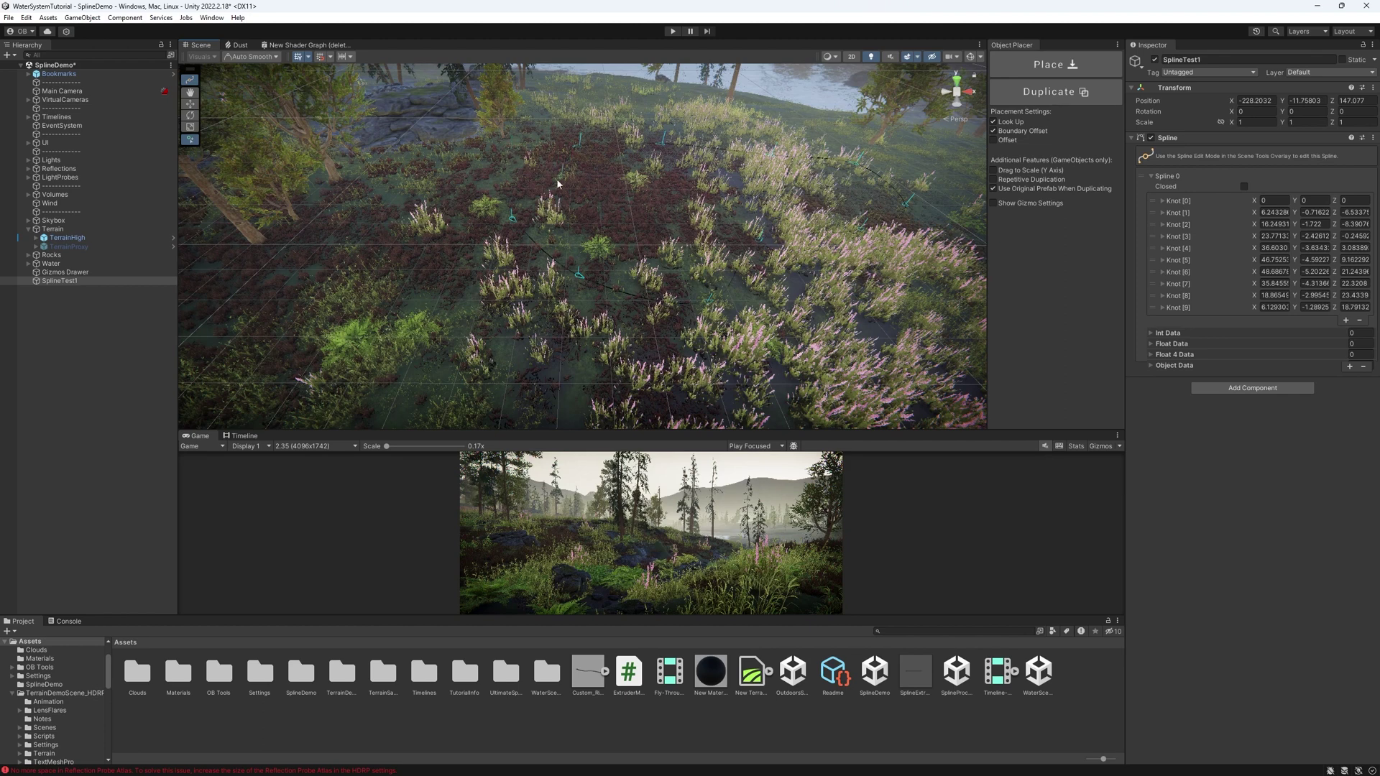
left_click(512, 219)
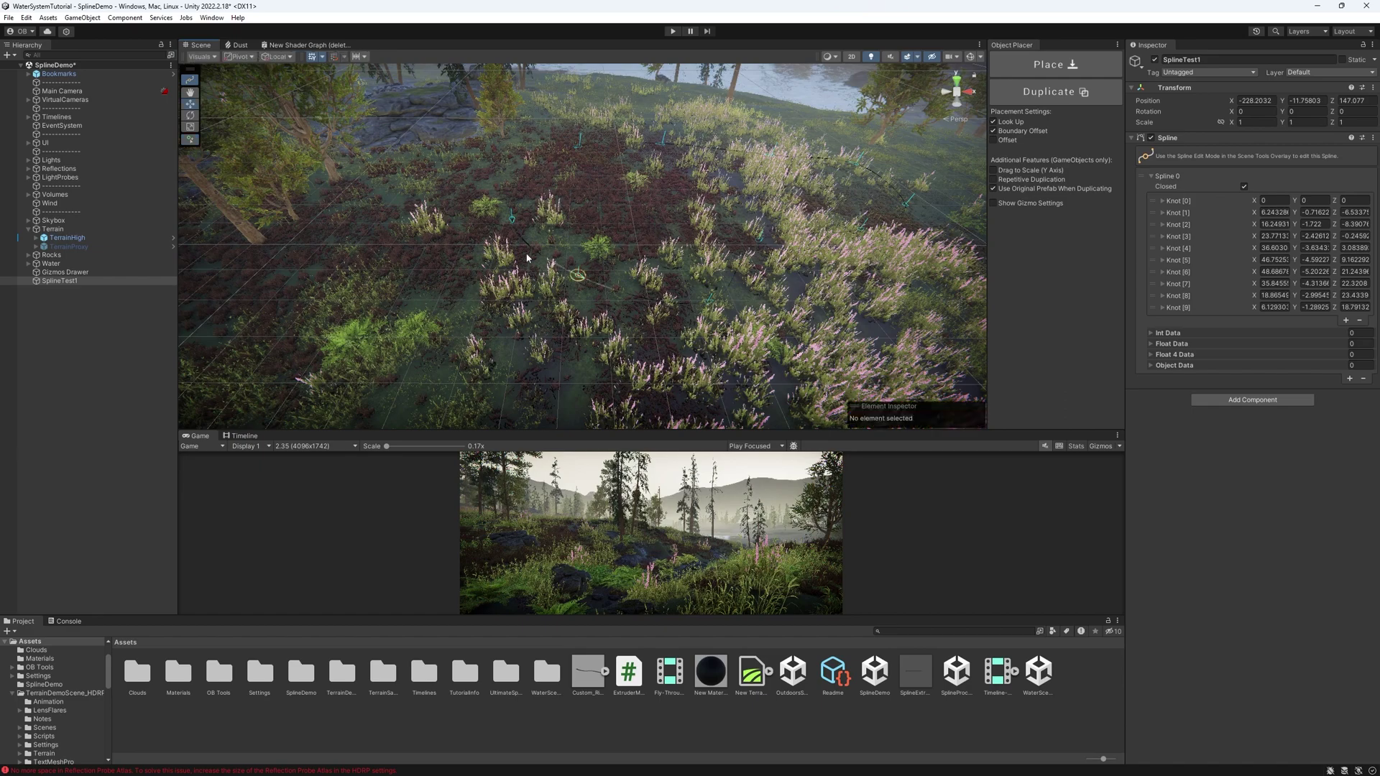
right_click_drag(660, 230, 593, 310)
scroll(592, 310, "down", 6)
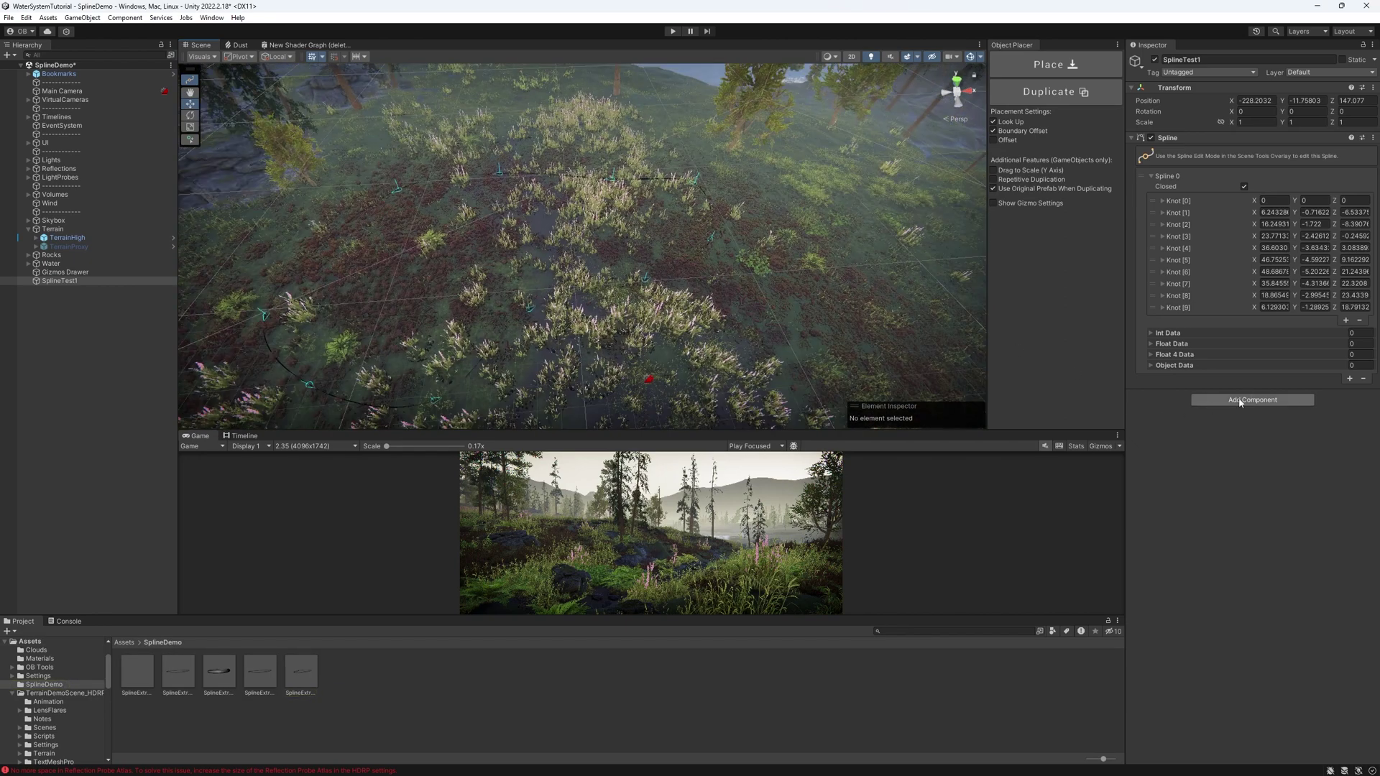
Add a Spline Extrude component to SplineTest1 so the loop becomes a tube mesh
left_click(1240, 402)
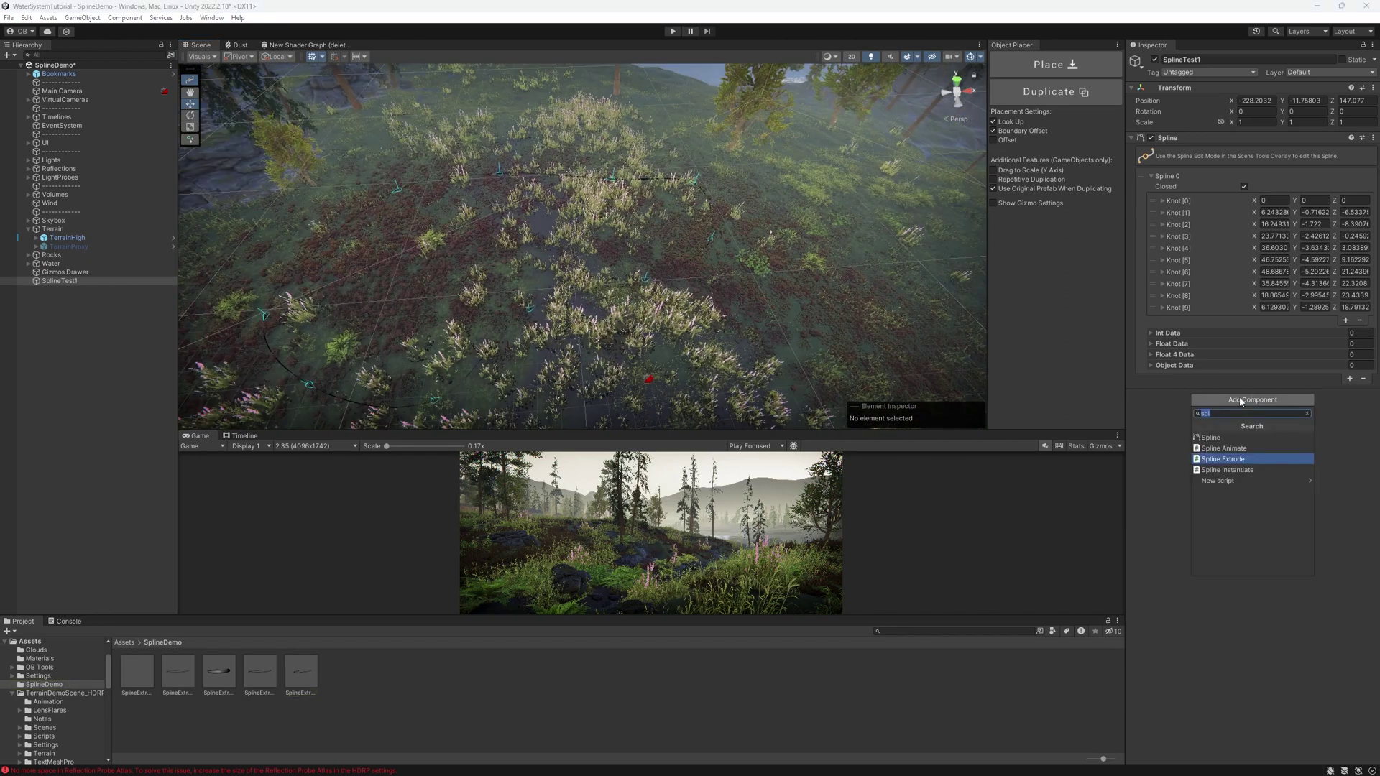
left_click(1261, 460)
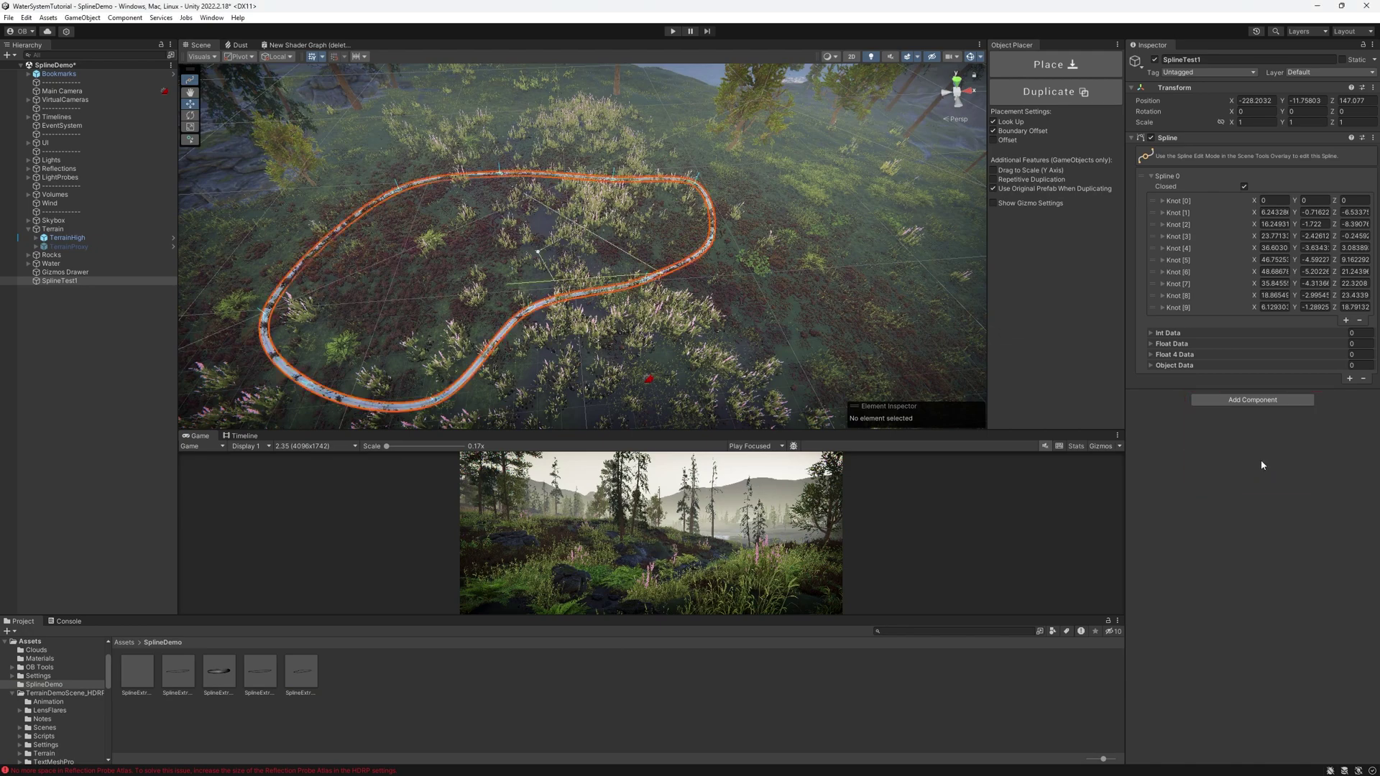
scroll(604, 248, "up", 8)
right_click_drag(725, 266, 553, 282)
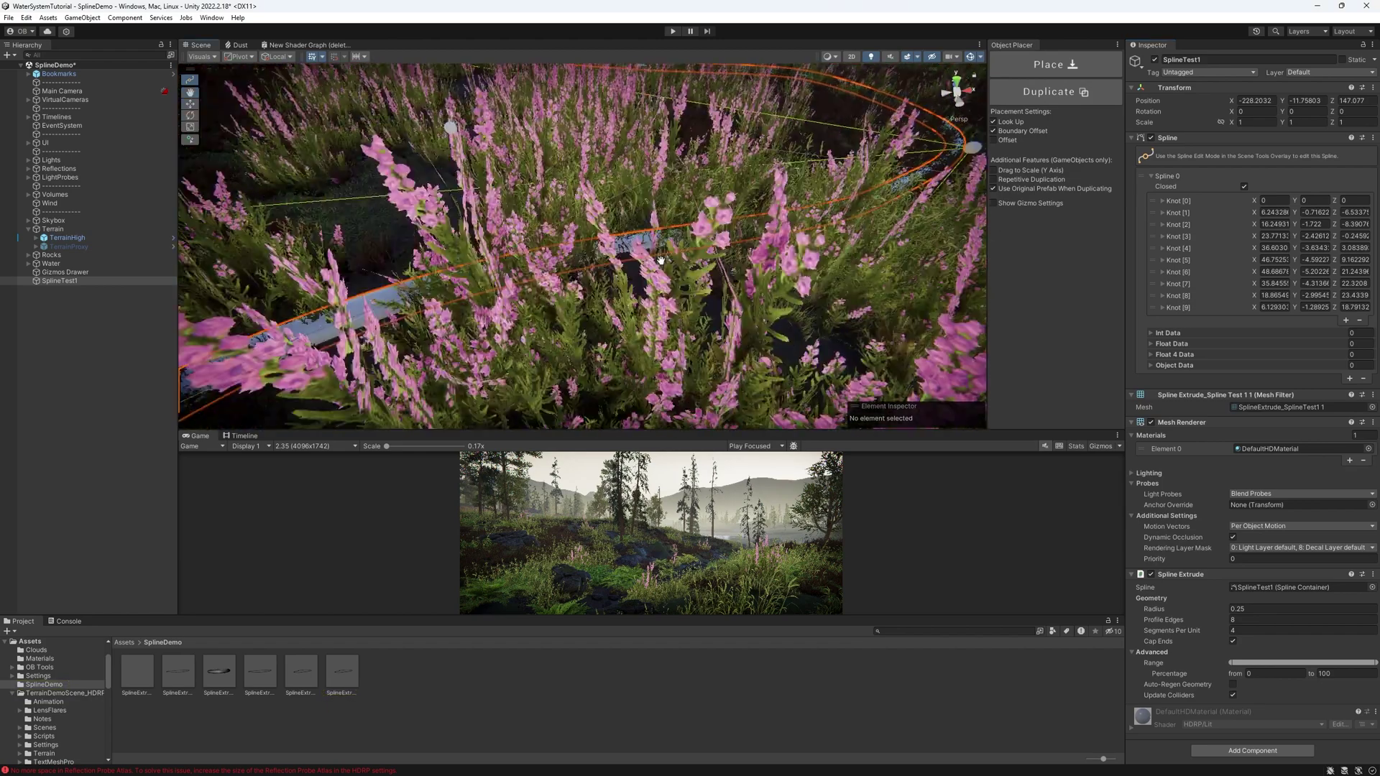
middle_click_drag(554, 282, 555, 279)
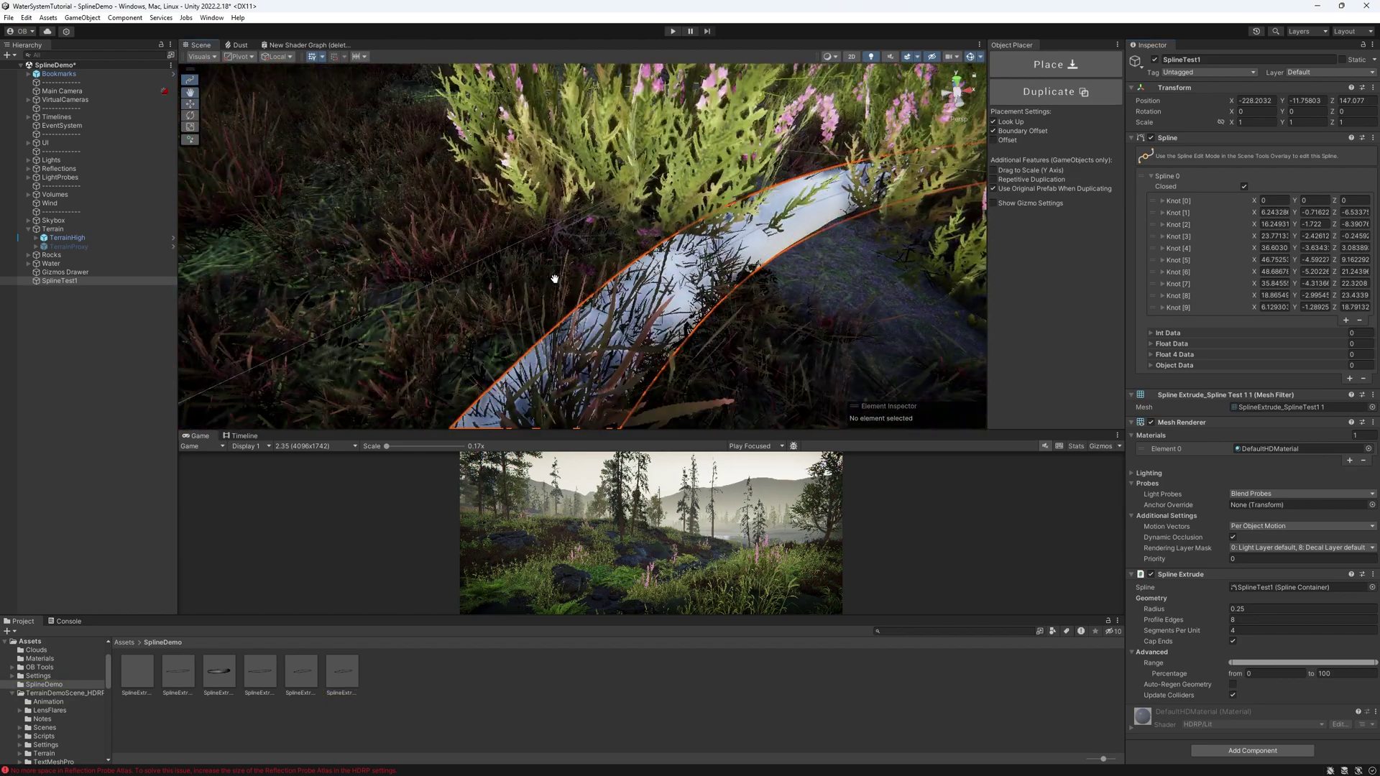
scroll(681, 306, "down", 8)
scroll(603, 249, "down", 5)
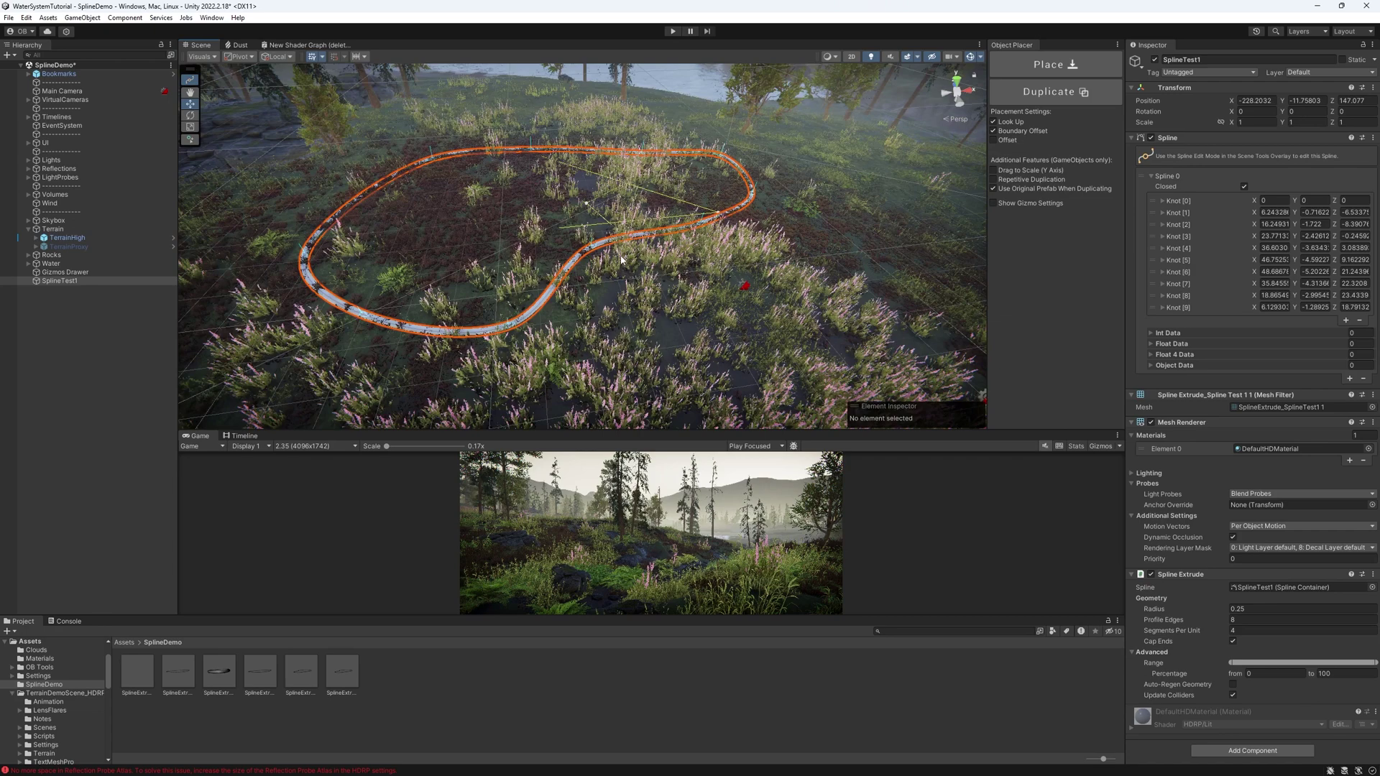
scroll(603, 248, "up", 6)
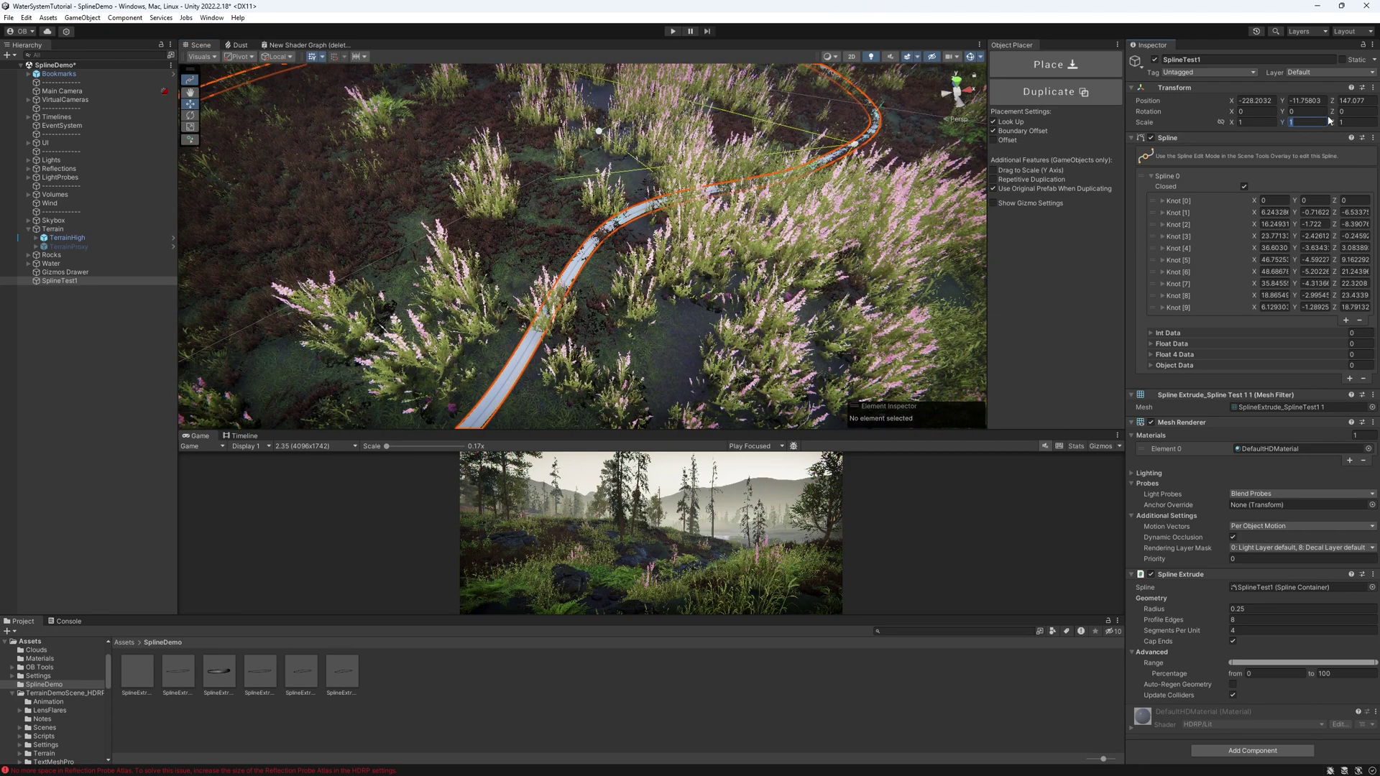
key("ctrl+z")
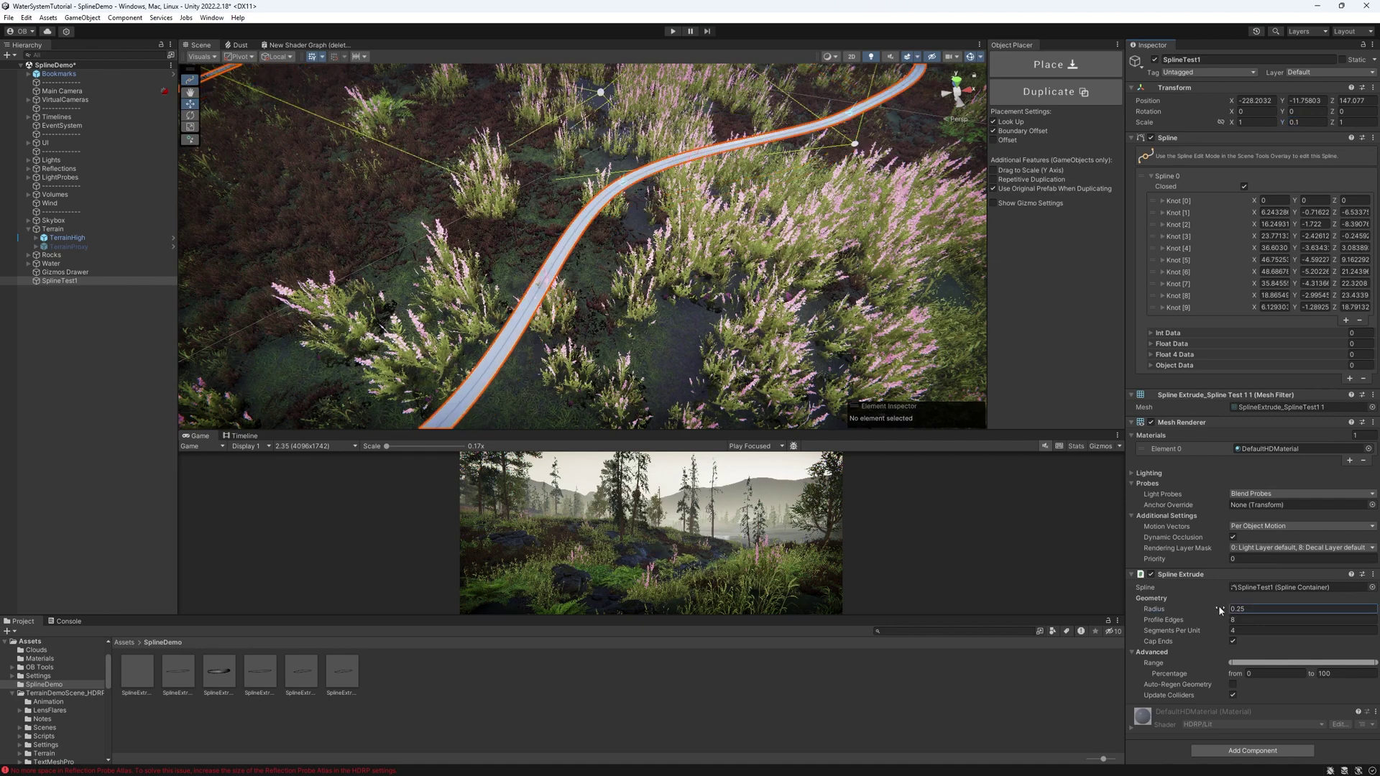
Widen the extrusion Radius to about 2.2 and drag Knot 3 to reshape the road path
left_click_drag(1217, 609, 1233, 610)
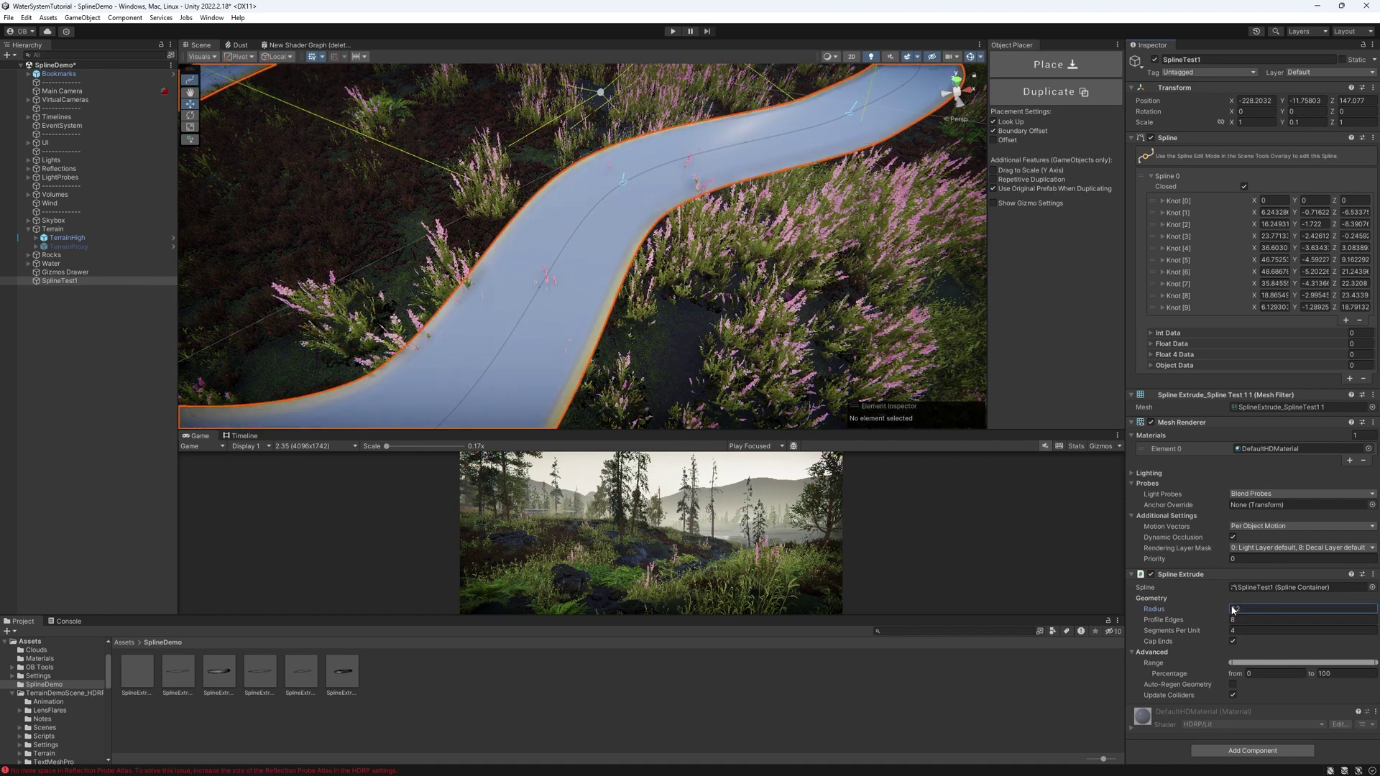
scroll(591, 217, "down", 5)
mouse_move(591, 218)
right_mouse_down()
mouse_move(587, 229)
mouse_move(635, 238)
right_mouse_up()
scroll(635, 238, "up", 3)
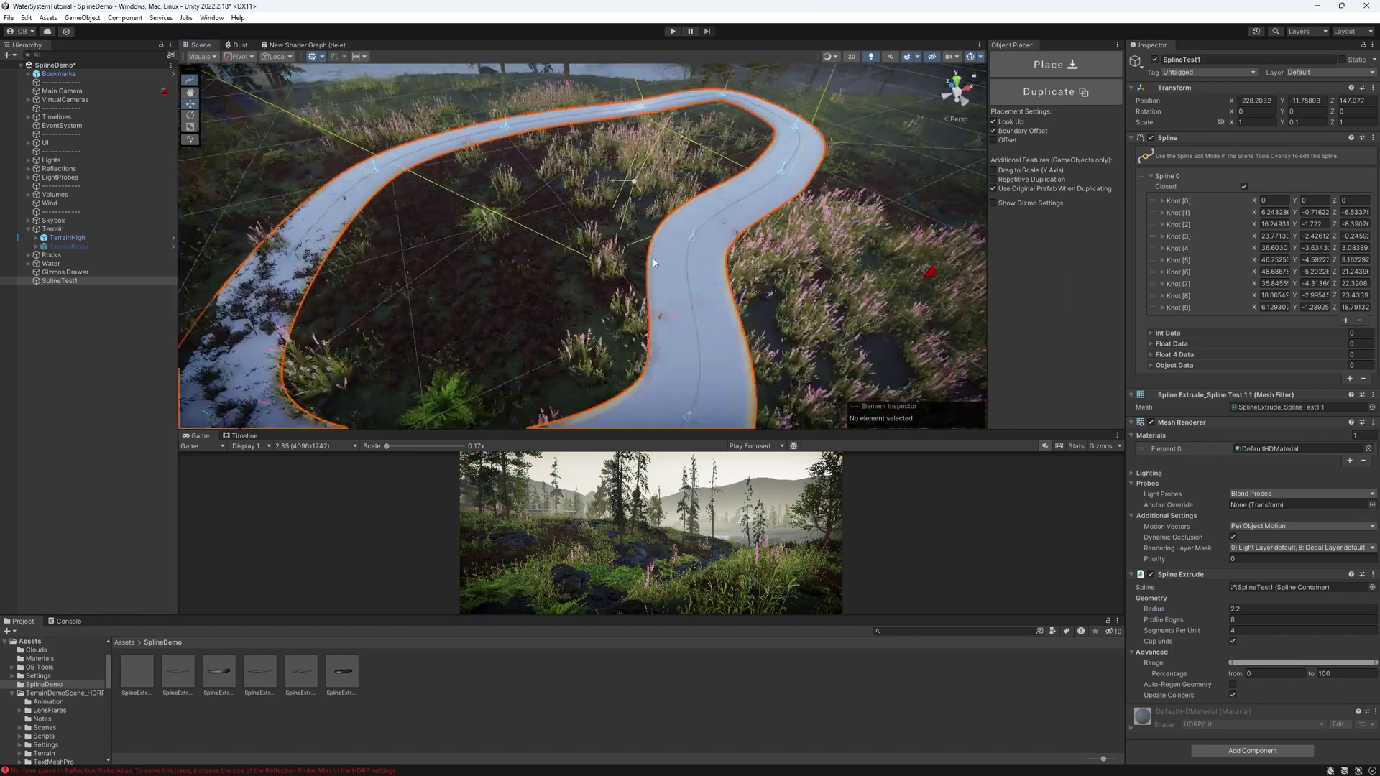
left_click(690, 243)
mouse_move(697, 251)
left_mouse_down()
mouse_move(794, 287)
mouse_move(751, 294)
mouse_move(701, 263)
left_mouse_up()
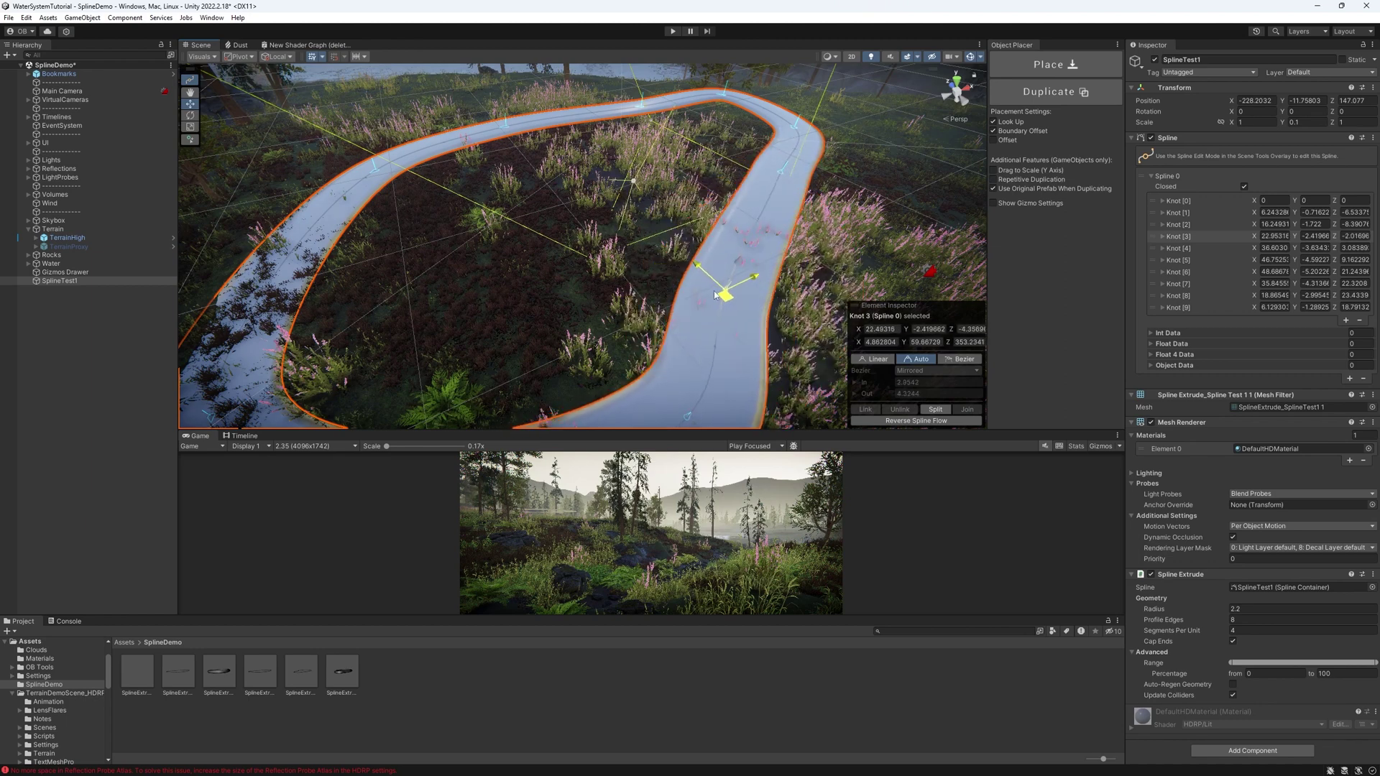
left_click(74, 282)
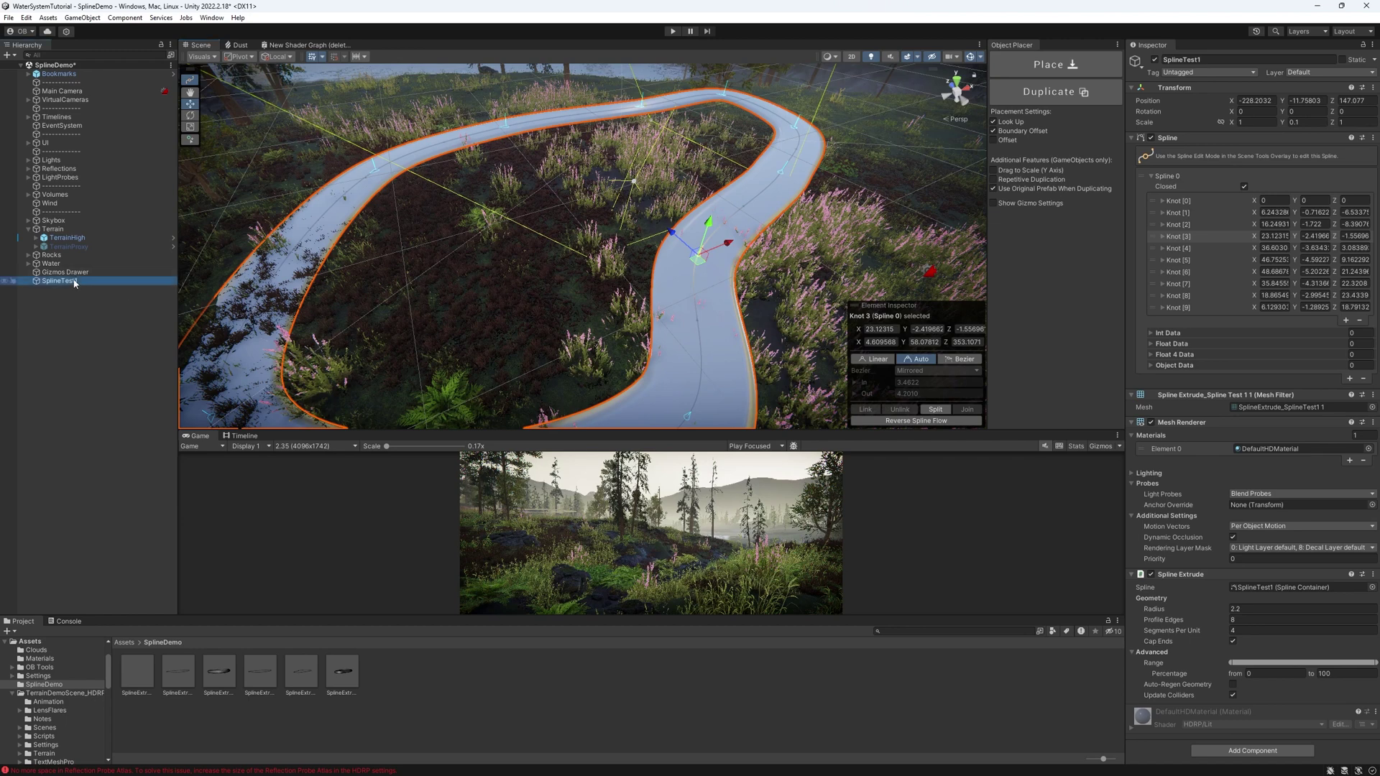
Assign the Street material to the road mesh and adjust its Tiling Y along the length
left_click(1369, 450)
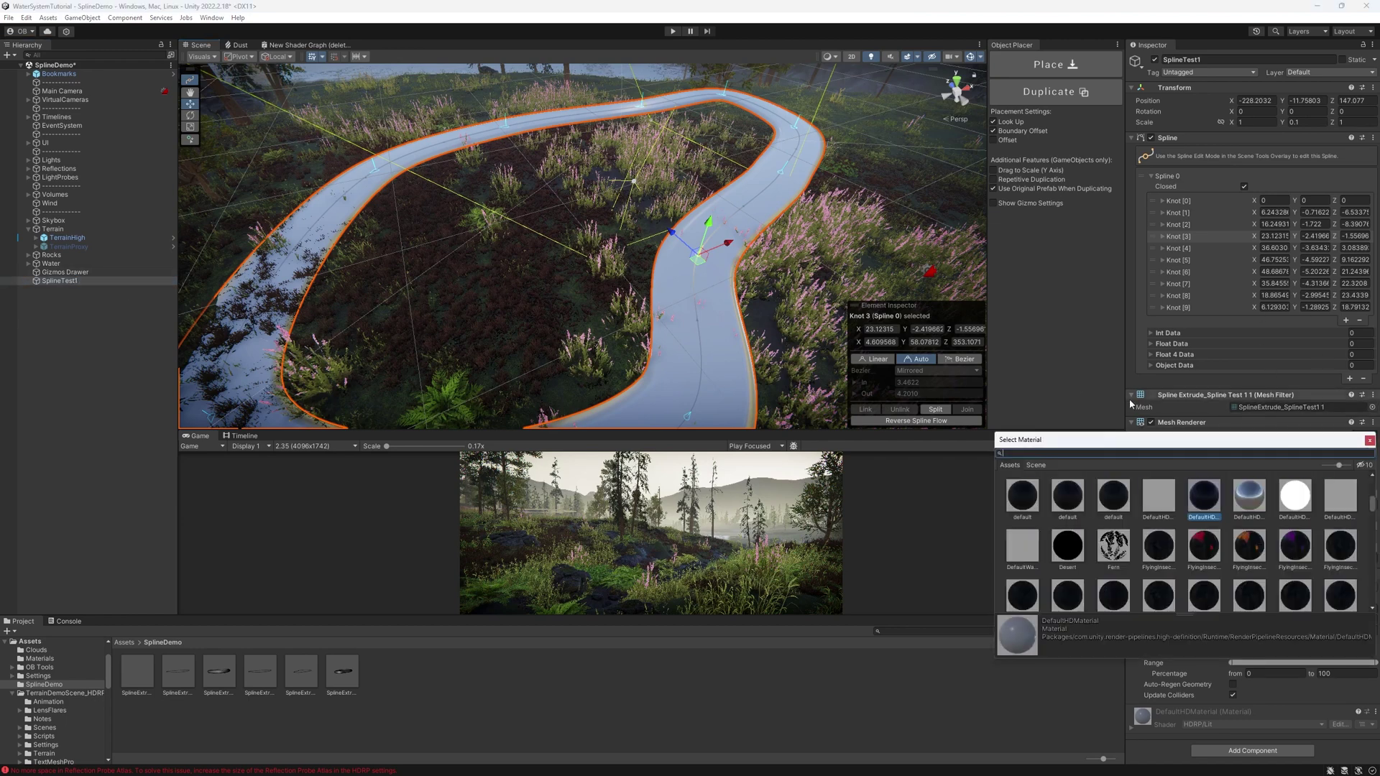
type("st")
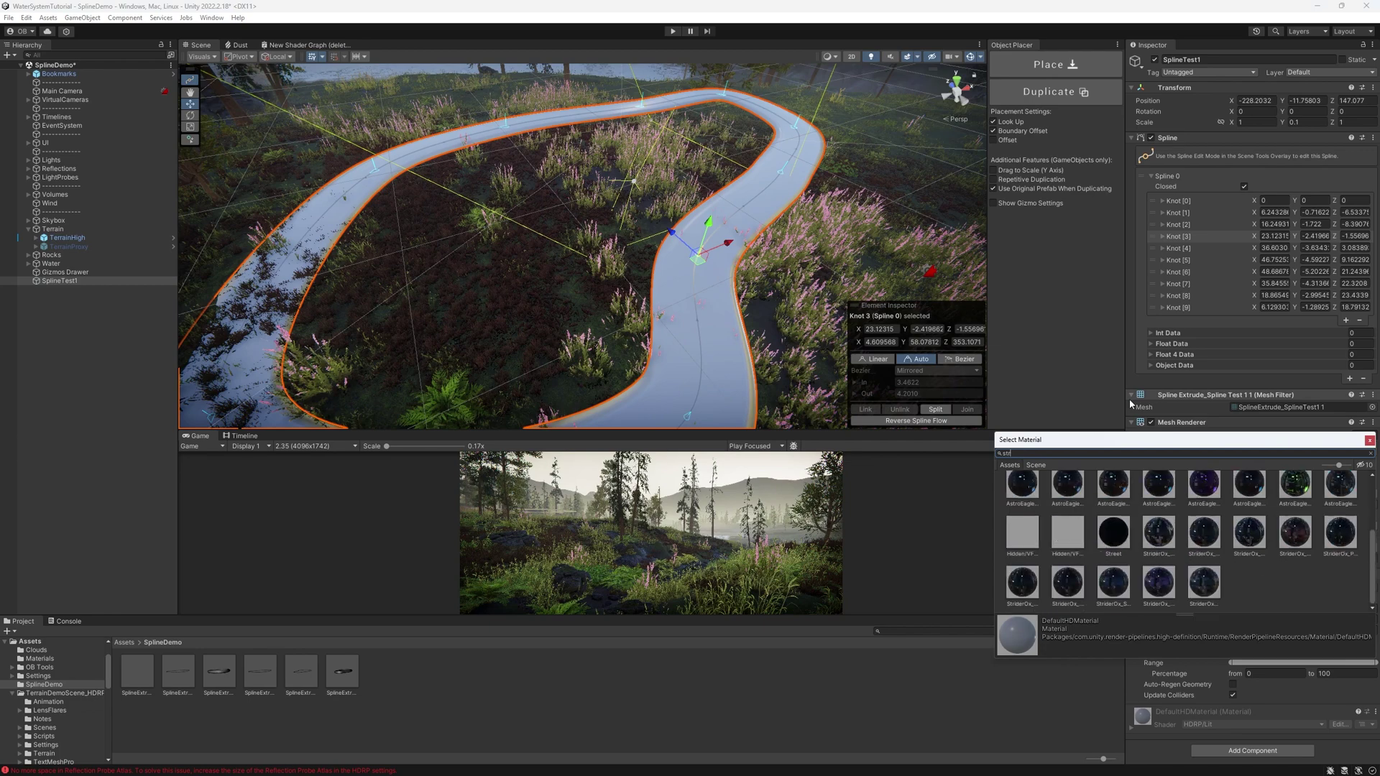
type("ree")
double_click(1022, 493)
scroll(1189, 432, "down", 5)
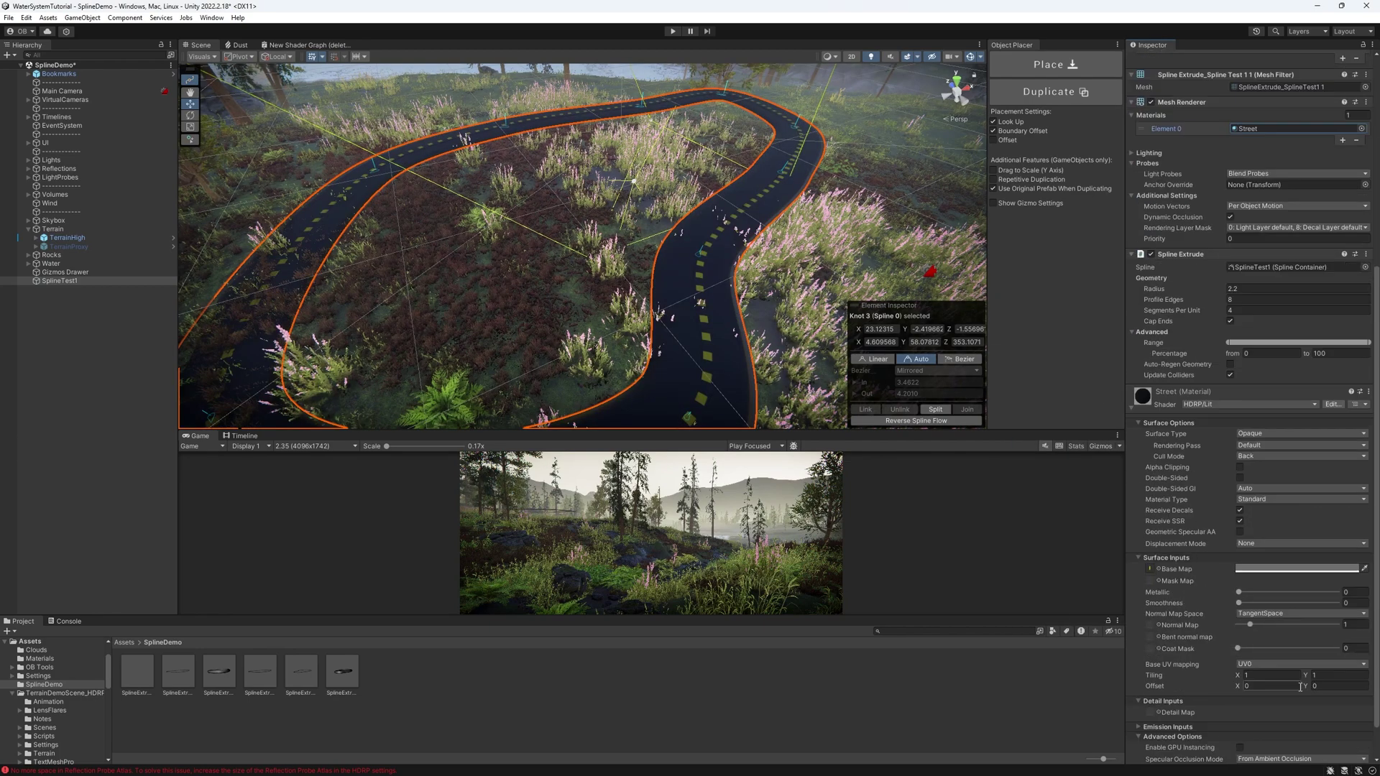
left_click(1334, 675)
type(".5")
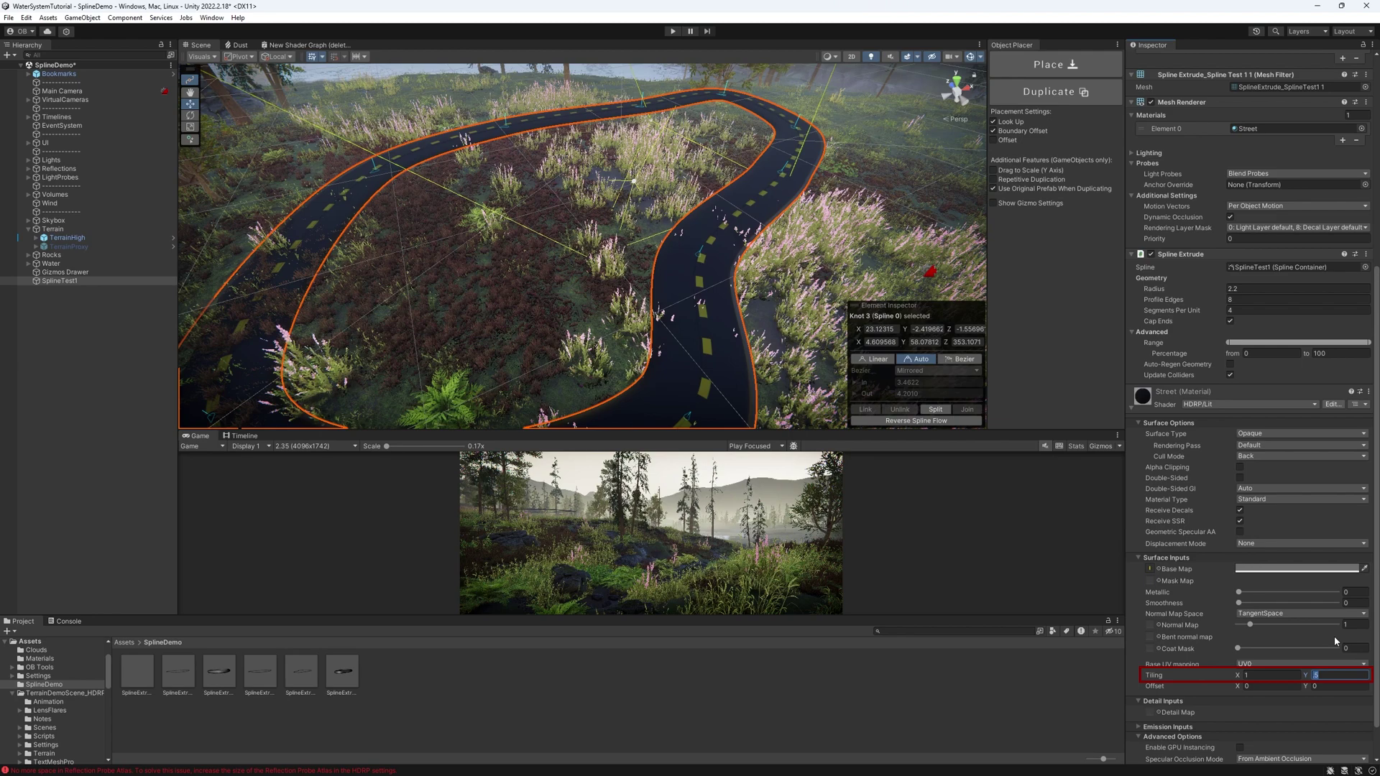
key("Return")
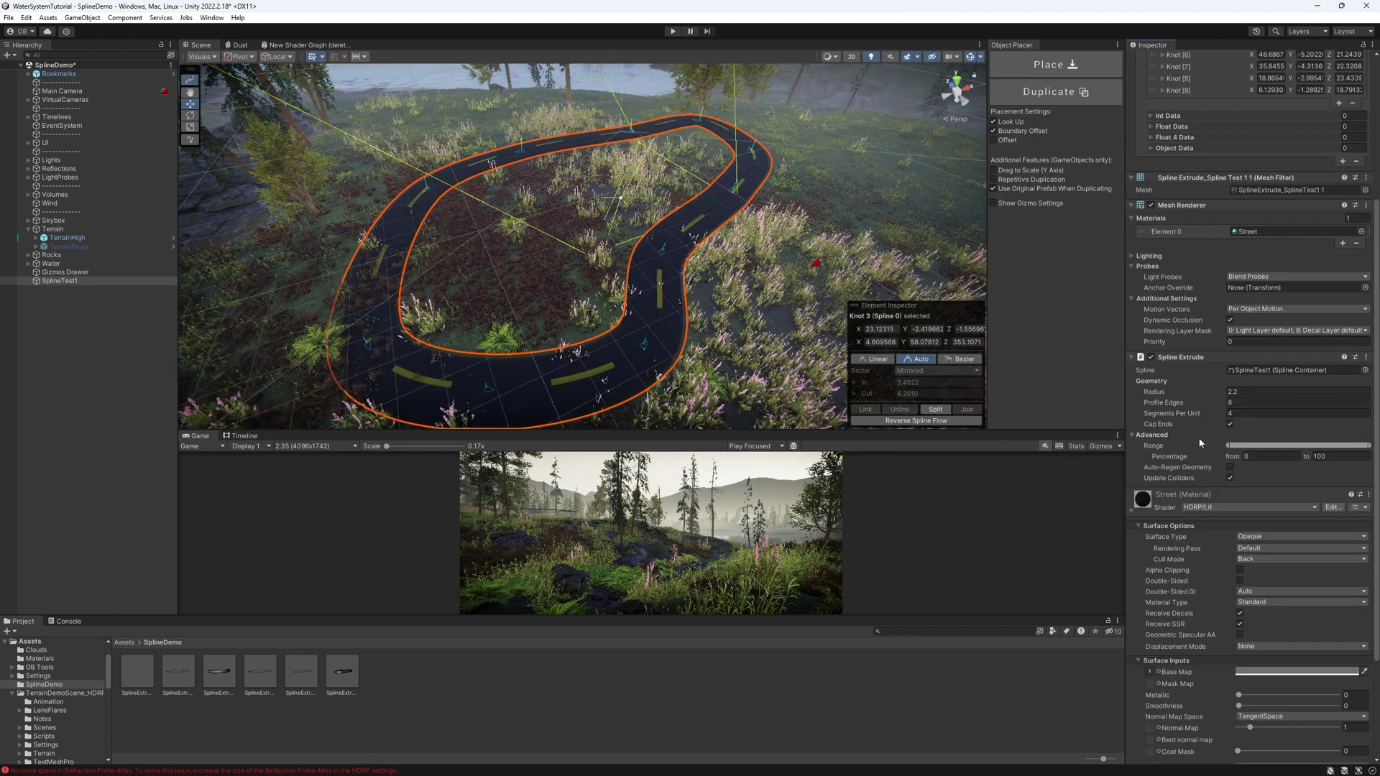
Test the extrusion Range slider by shortening the road, then restore it to 100 percent
left_click_drag(1371, 445, 1230, 446)
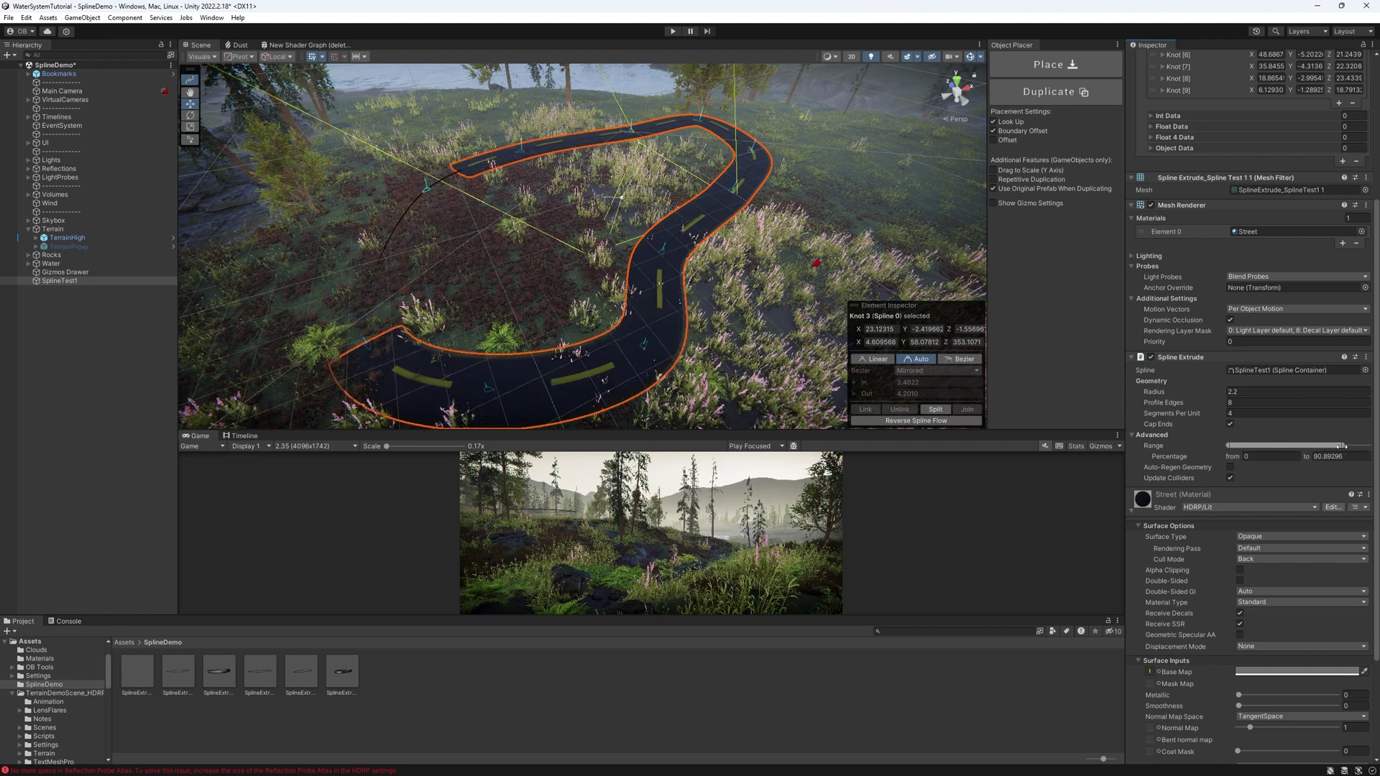
left_click_drag(1345, 445, 1372, 445)
left_click(1251, 456)
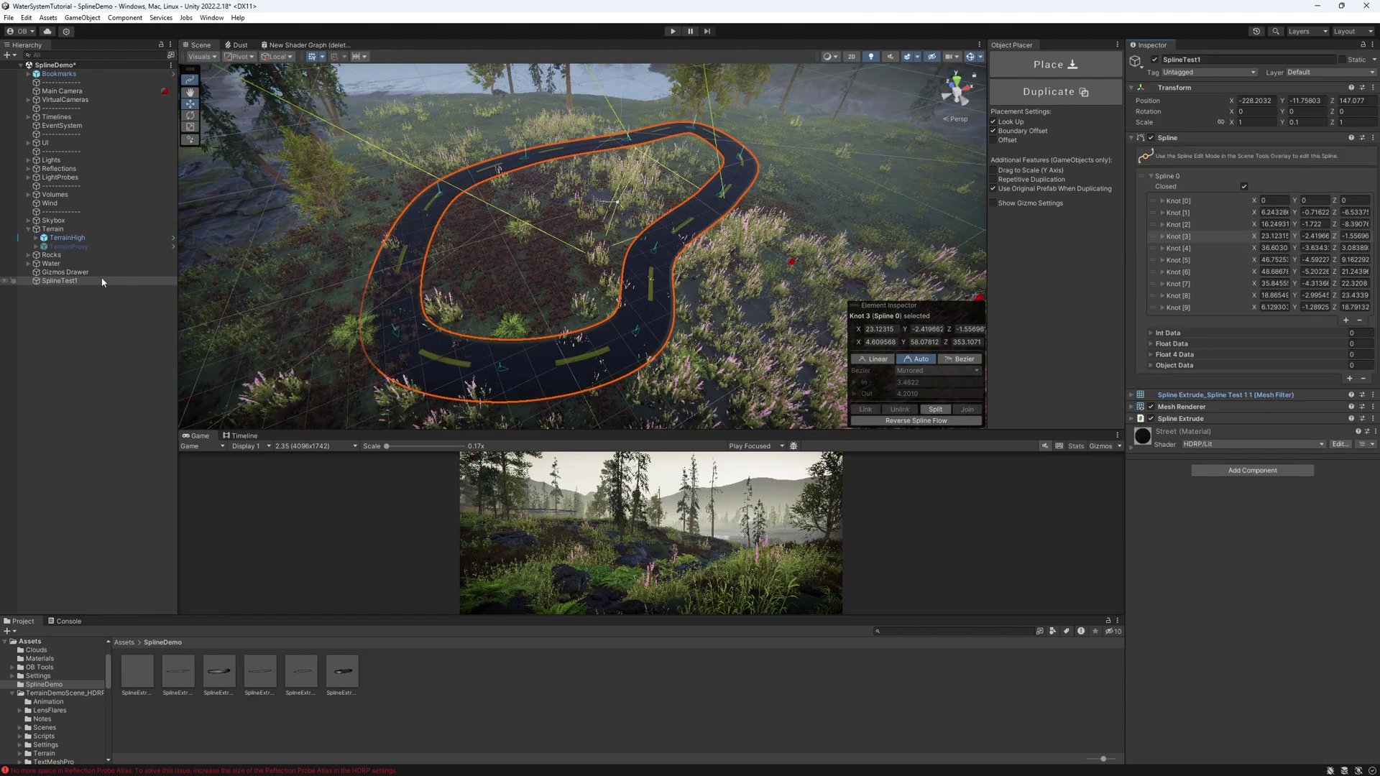
Remove the Spline Extrude, Mesh Renderer and Mesh Filter components from SplineTest1
left_click(103, 282)
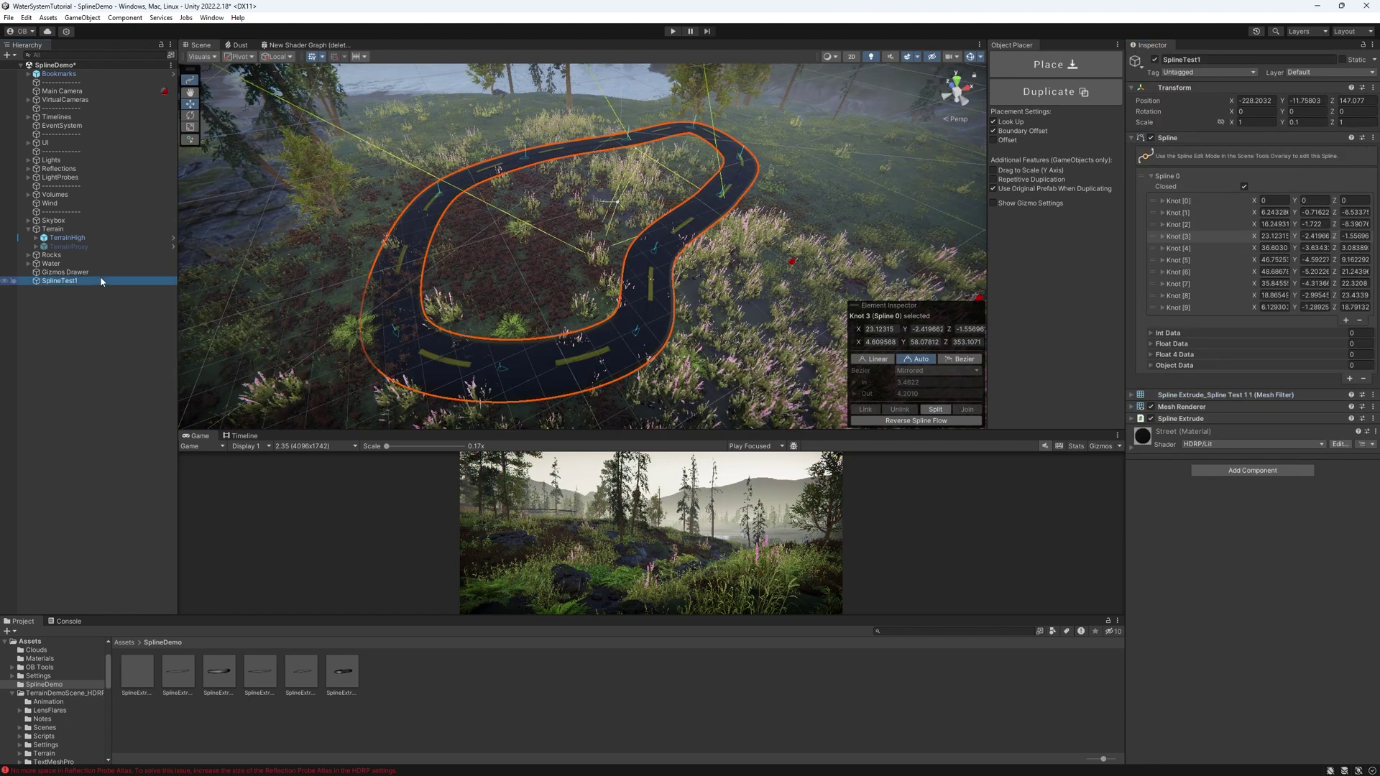
right_click(1191, 419)
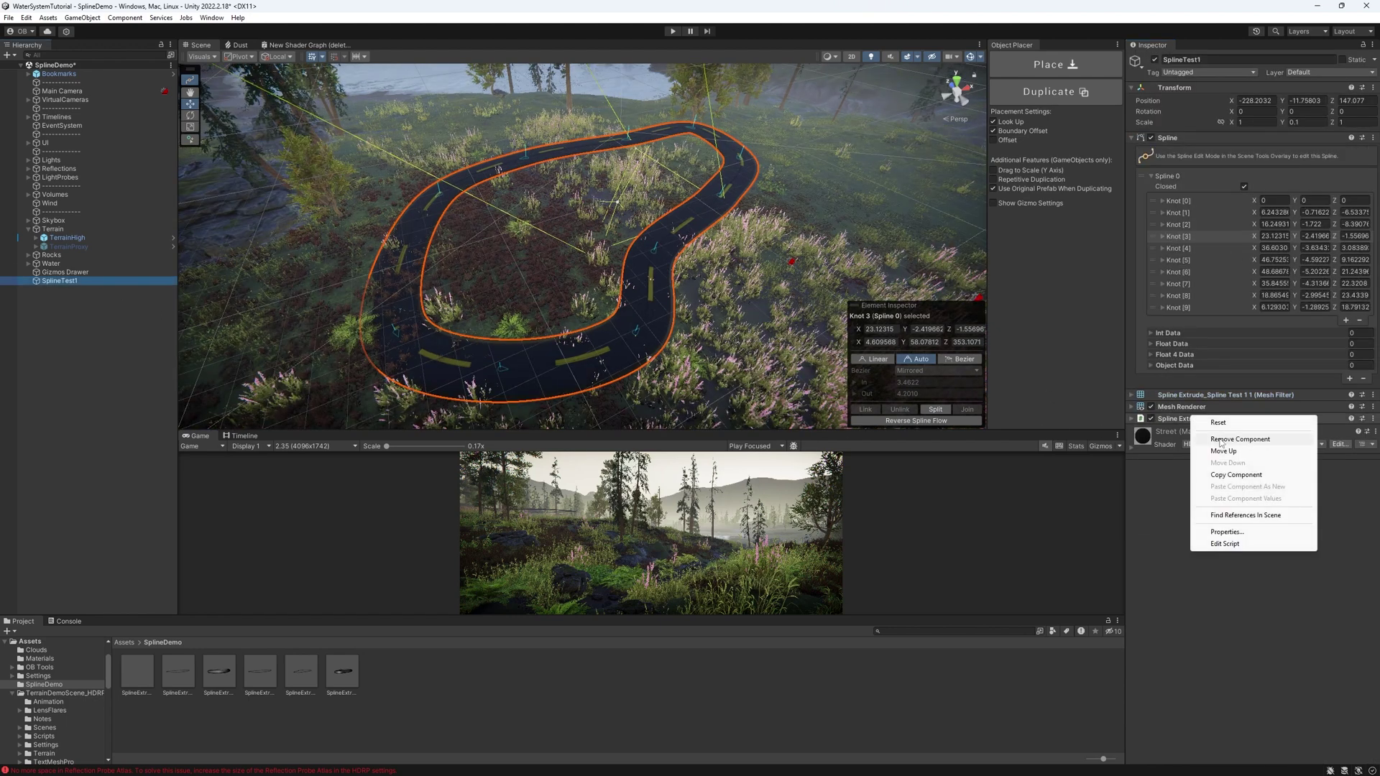
left_click(1241, 450)
right_click(1191, 408)
left_click(1240, 438)
right_click(1205, 395)
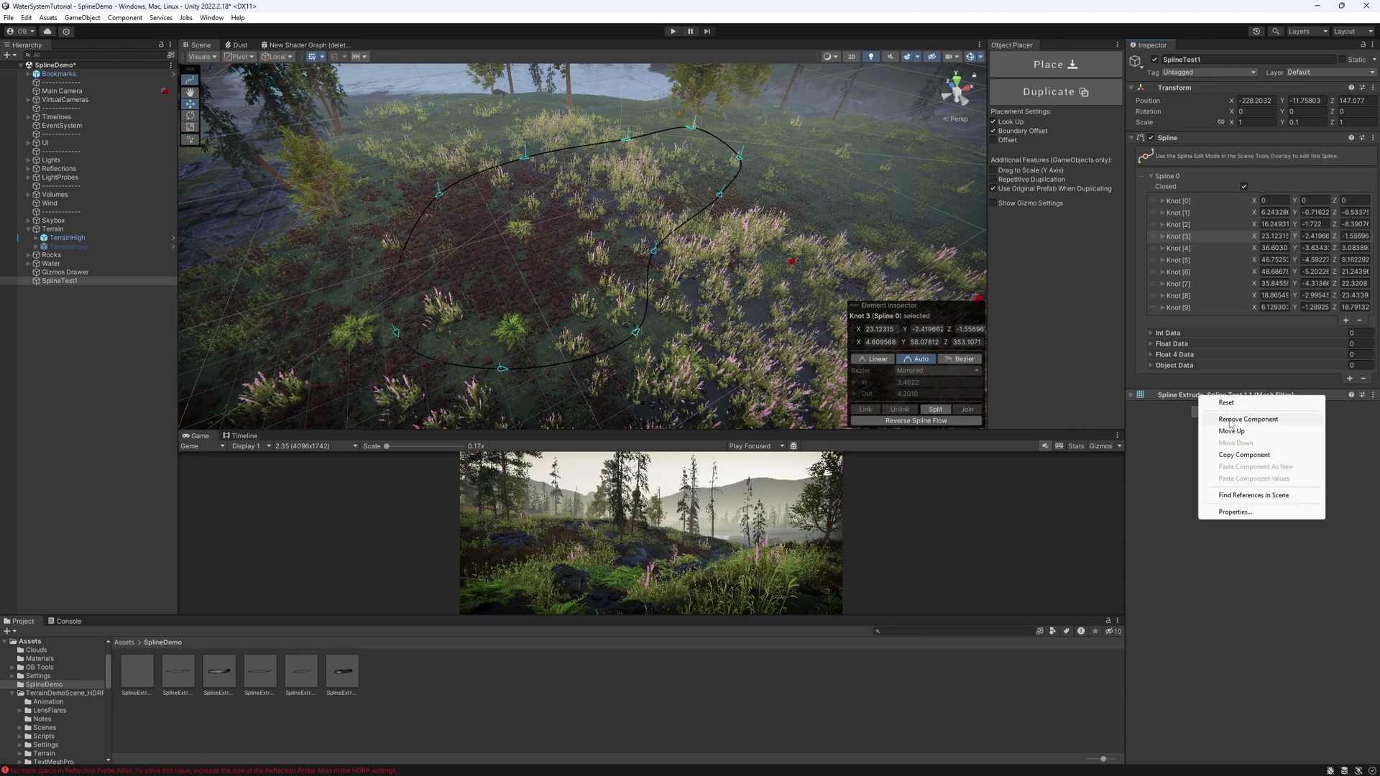
left_click(1240, 432)
Add a Spline Instantiate component with one empty Items To Instantiate slot
left_click(1251, 398)
type("spl")
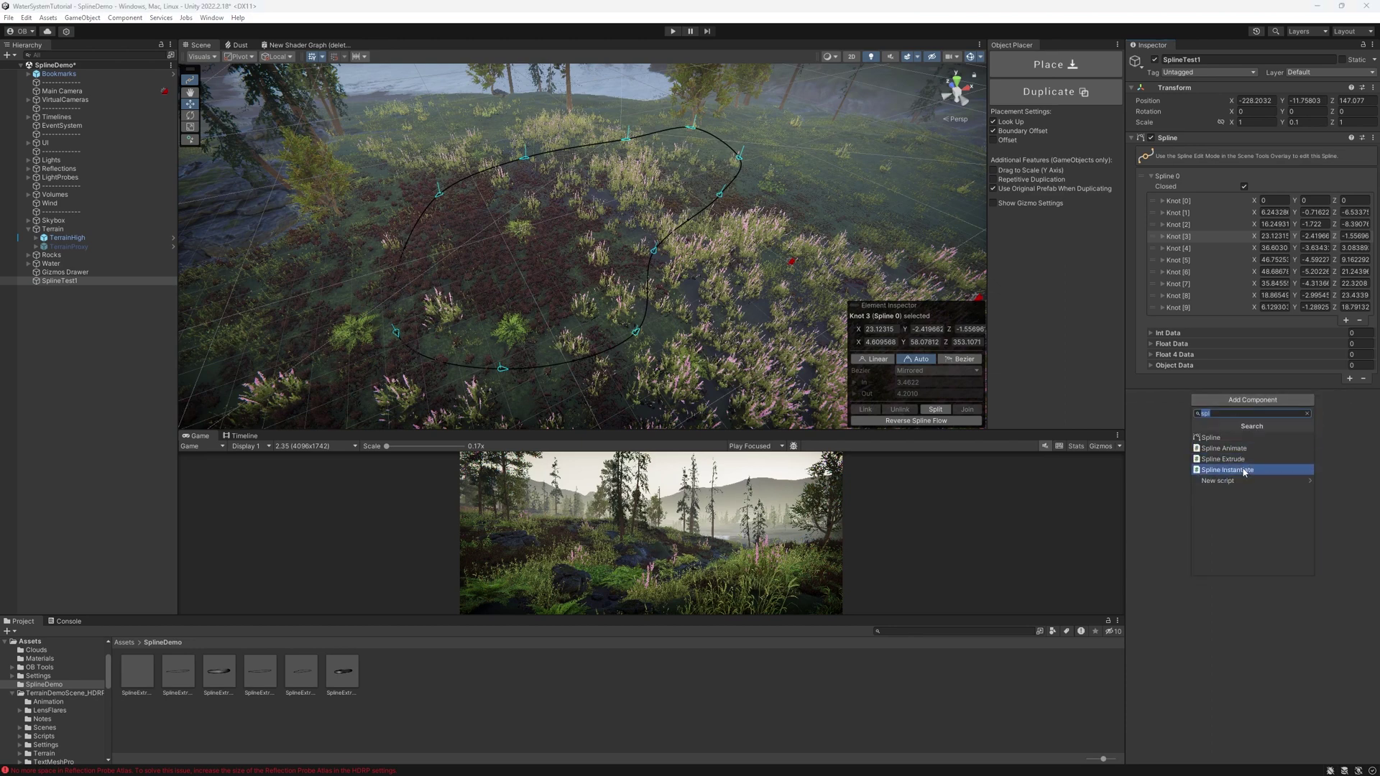
left_click(1246, 471)
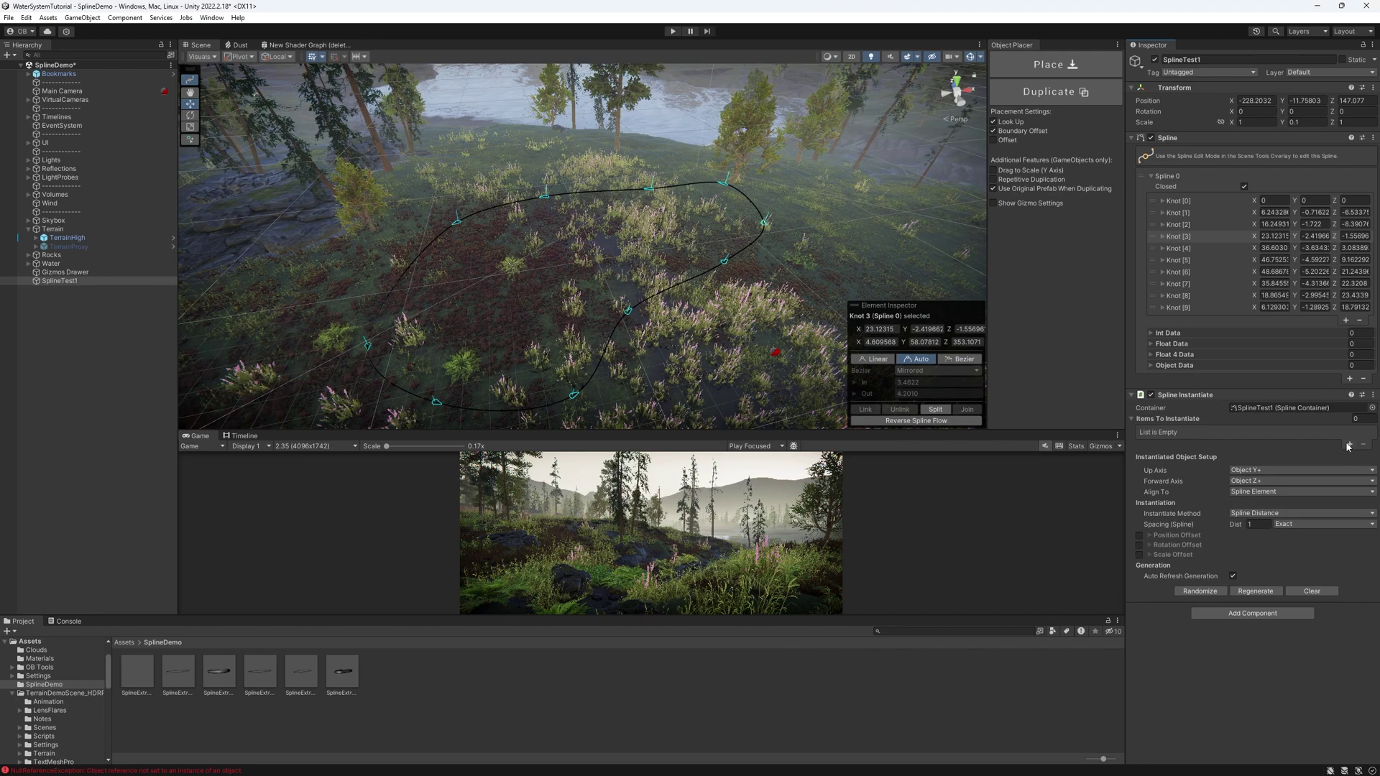
left_click(1350, 445)
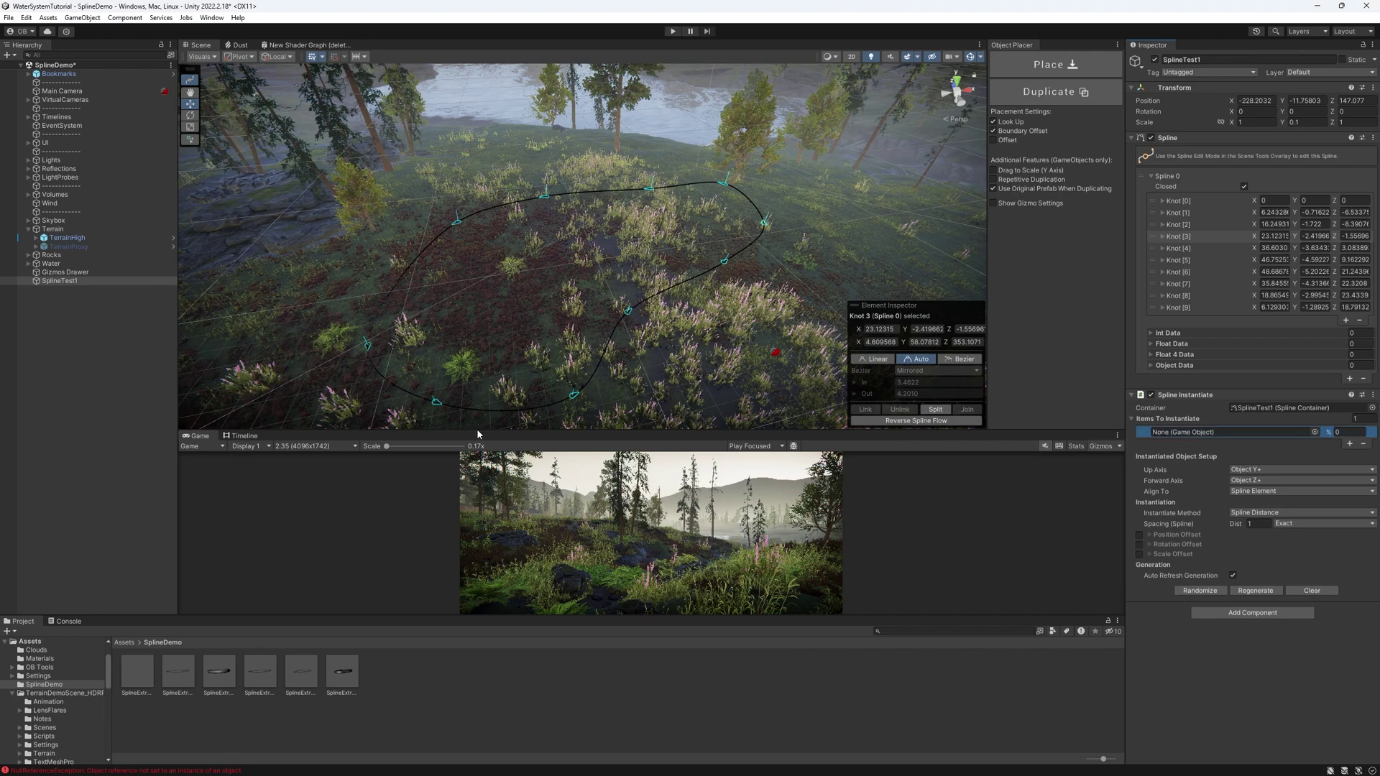
Place a copy of an overgrown rock on the terrain and move it out of the Rocks group
right_click_drag(486, 326, 531, 284)
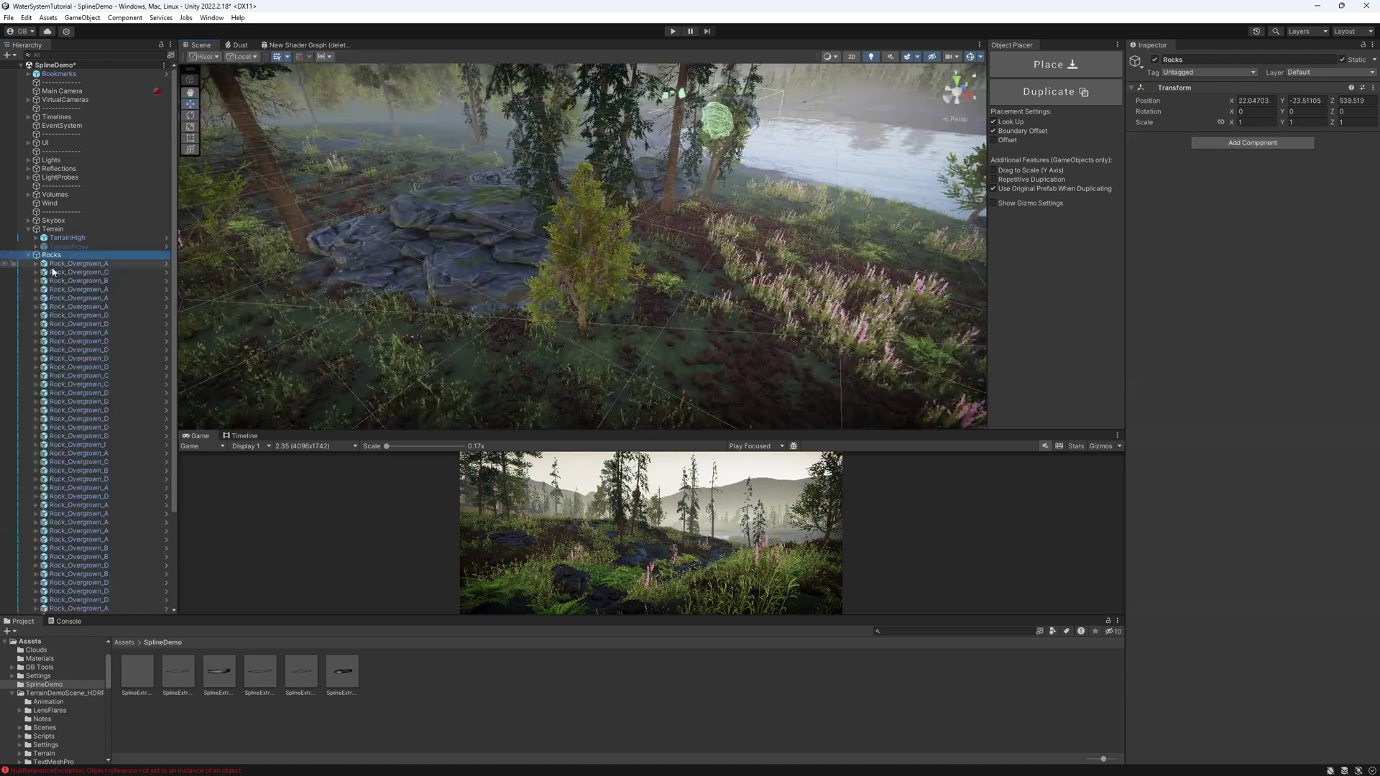
left_click(77, 265)
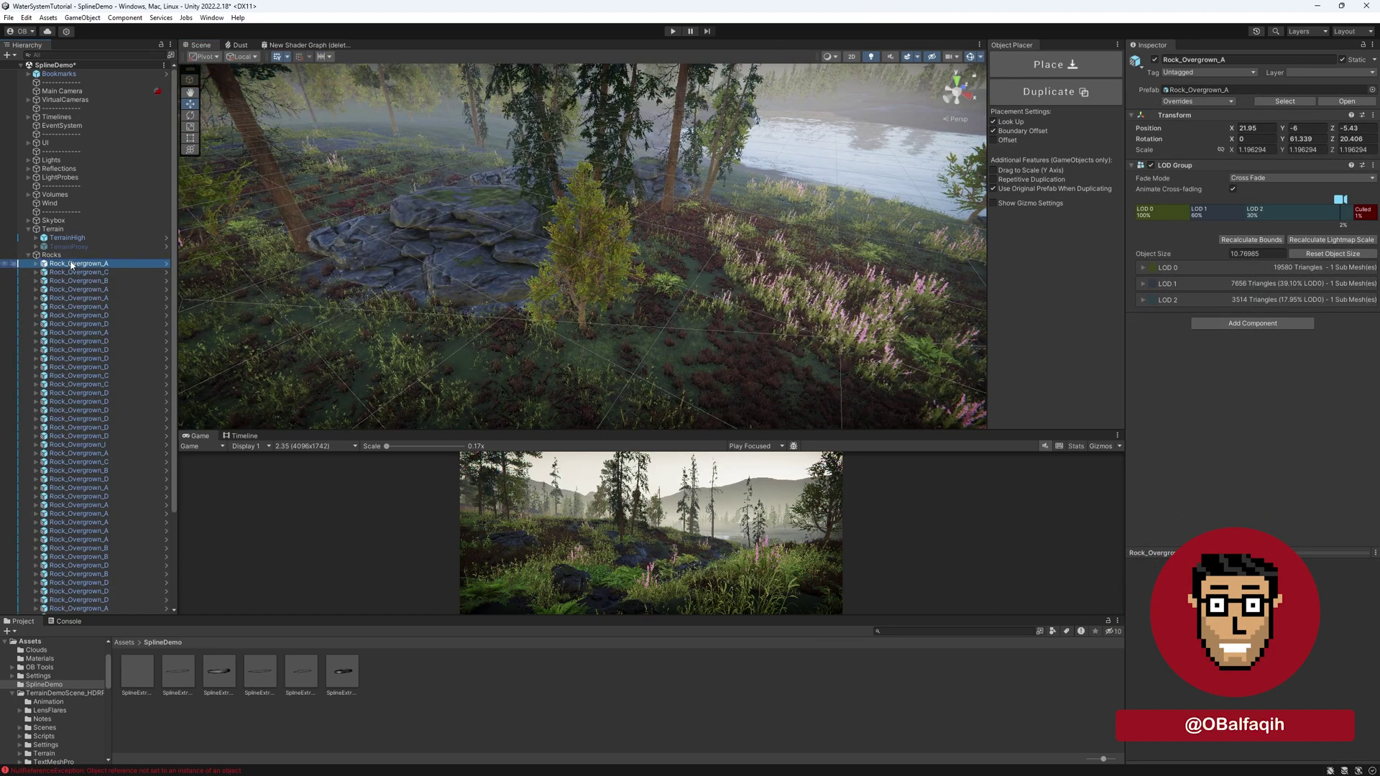
right_click_drag(661, 236, 743, 282)
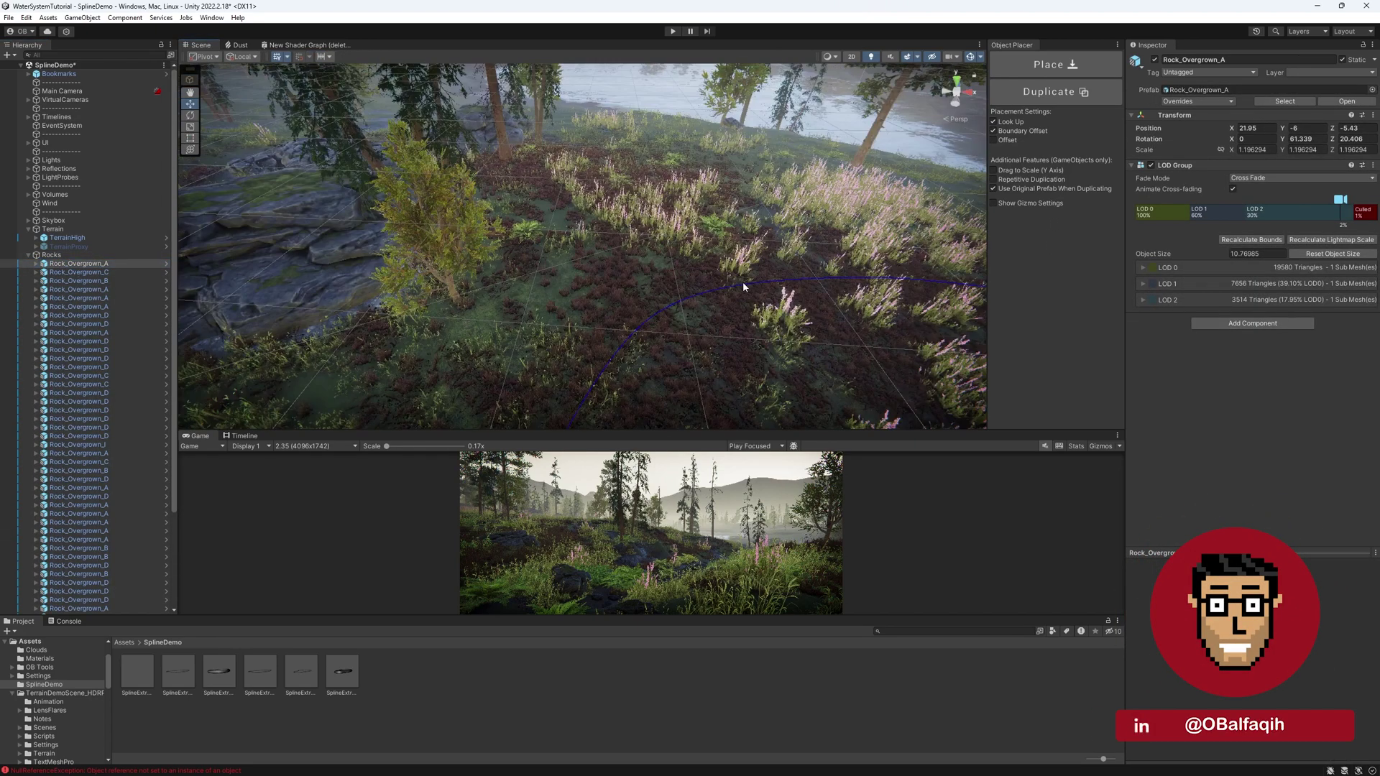
left_click(1048, 91)
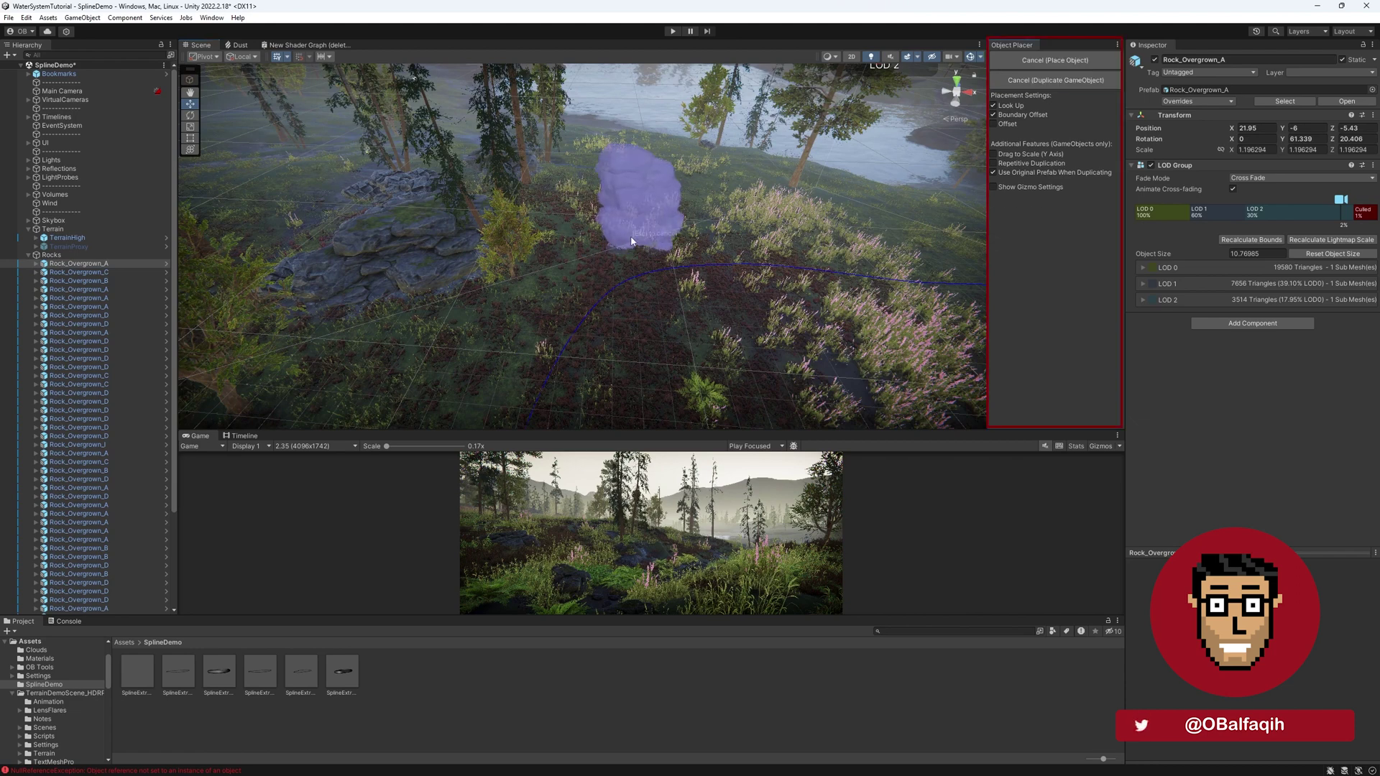
left_click(636, 239)
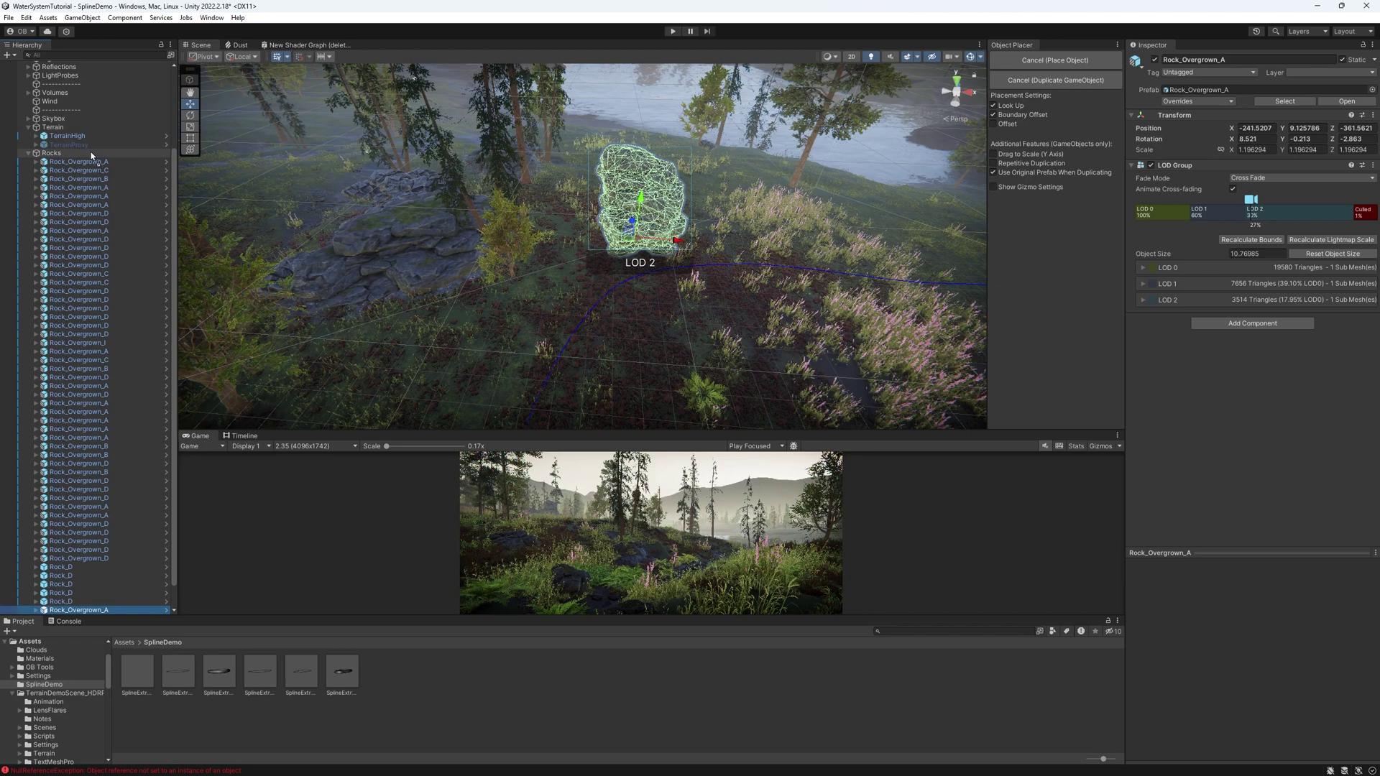
left_click_drag(92, 233, 65, 158)
left_click(33, 162)
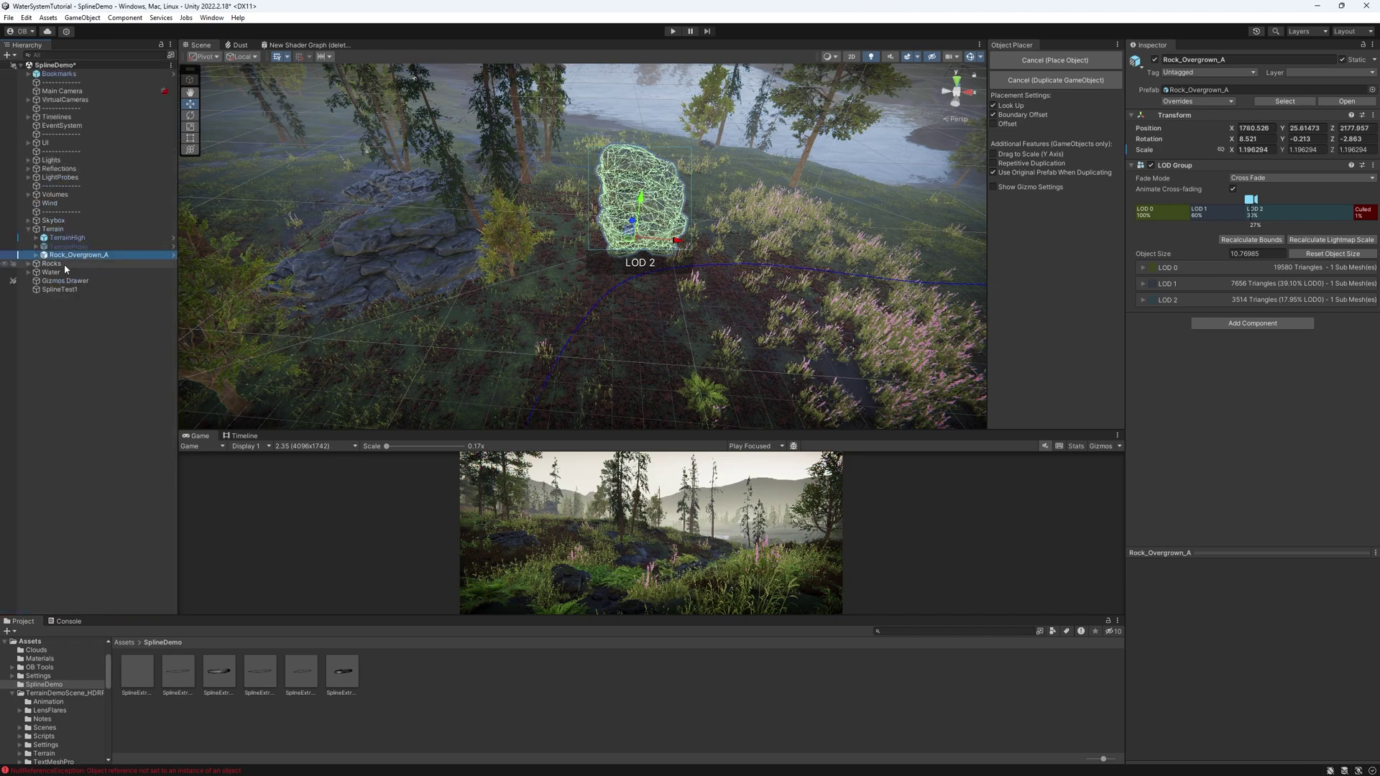
scroll(655, 255, "up", 3)
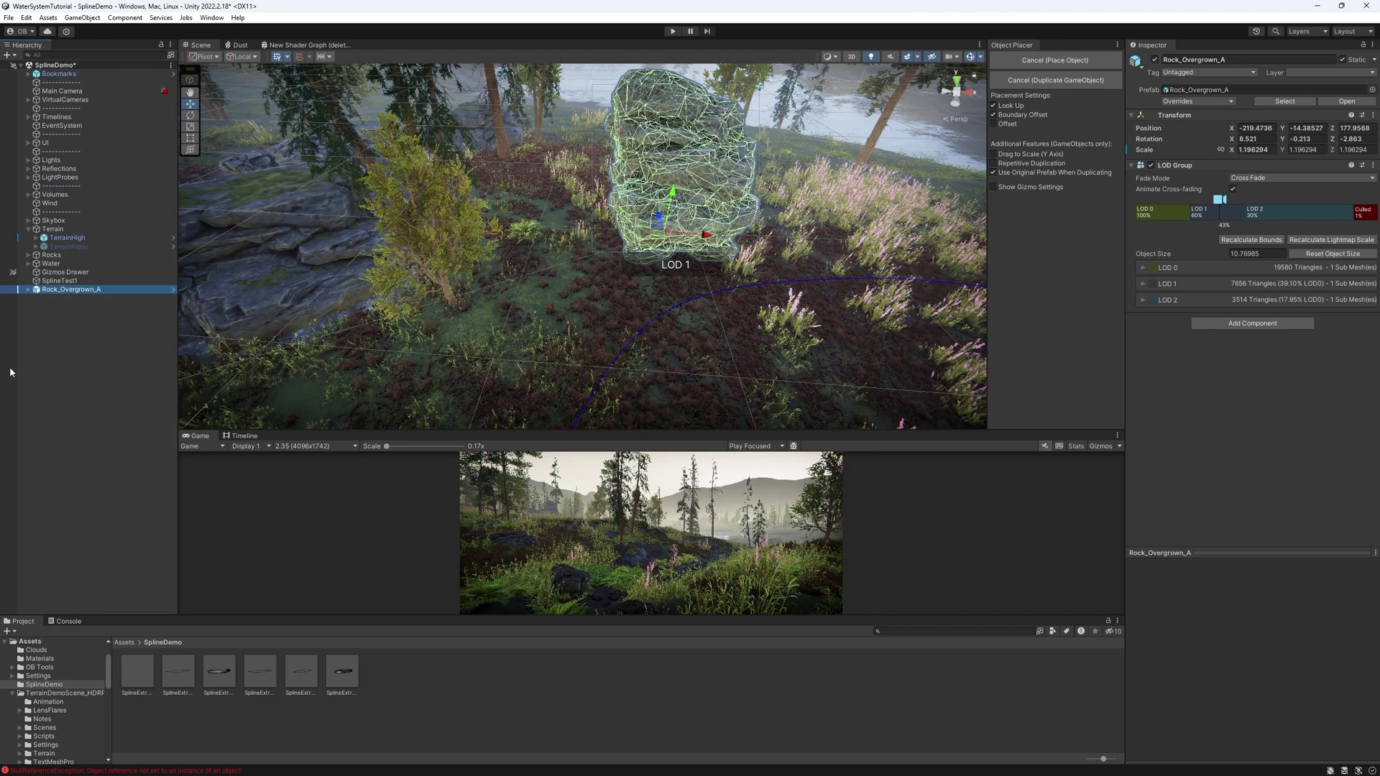
Unpack the rock prefab completely, move its LOD00 mesh to the scene root and delete the parent
right_click(48, 291)
mouse_move(97, 438)
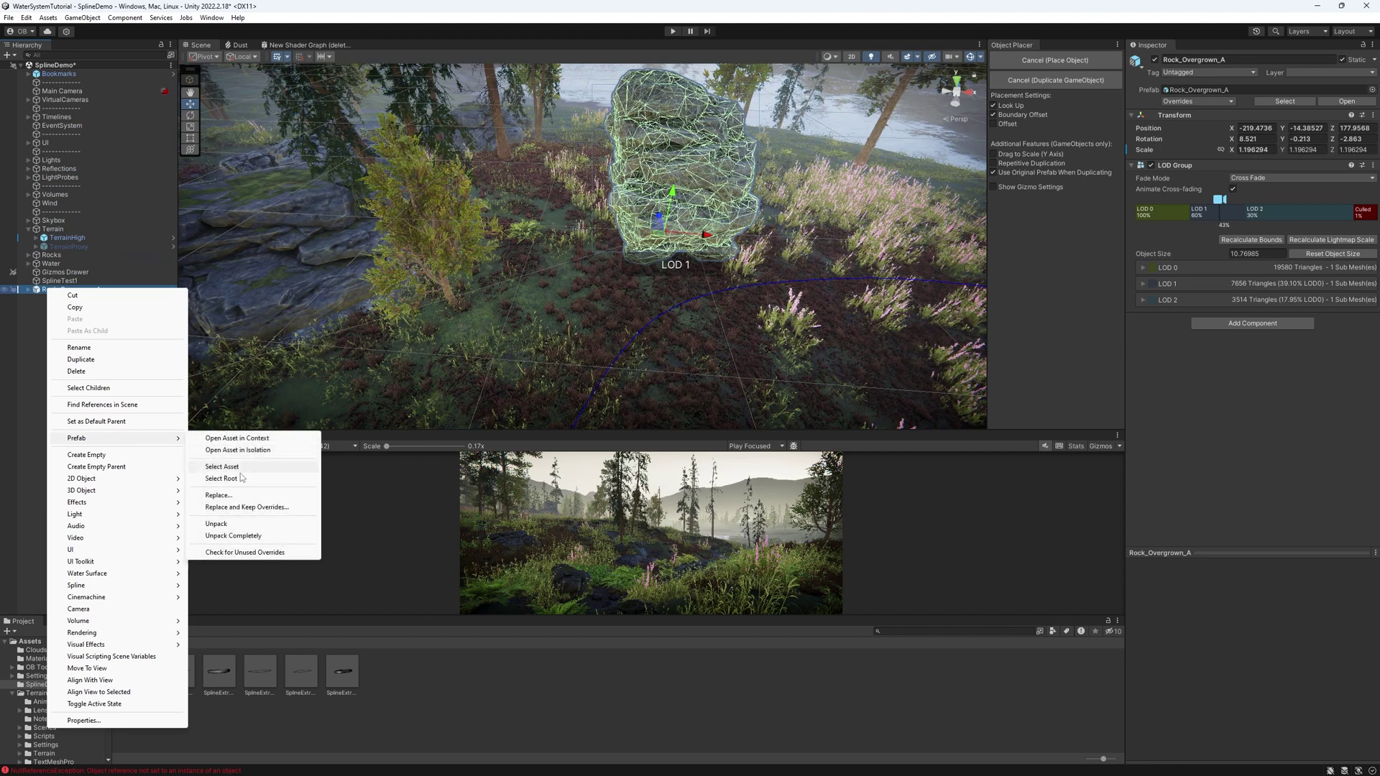
left_click(233, 536)
left_click(34, 289)
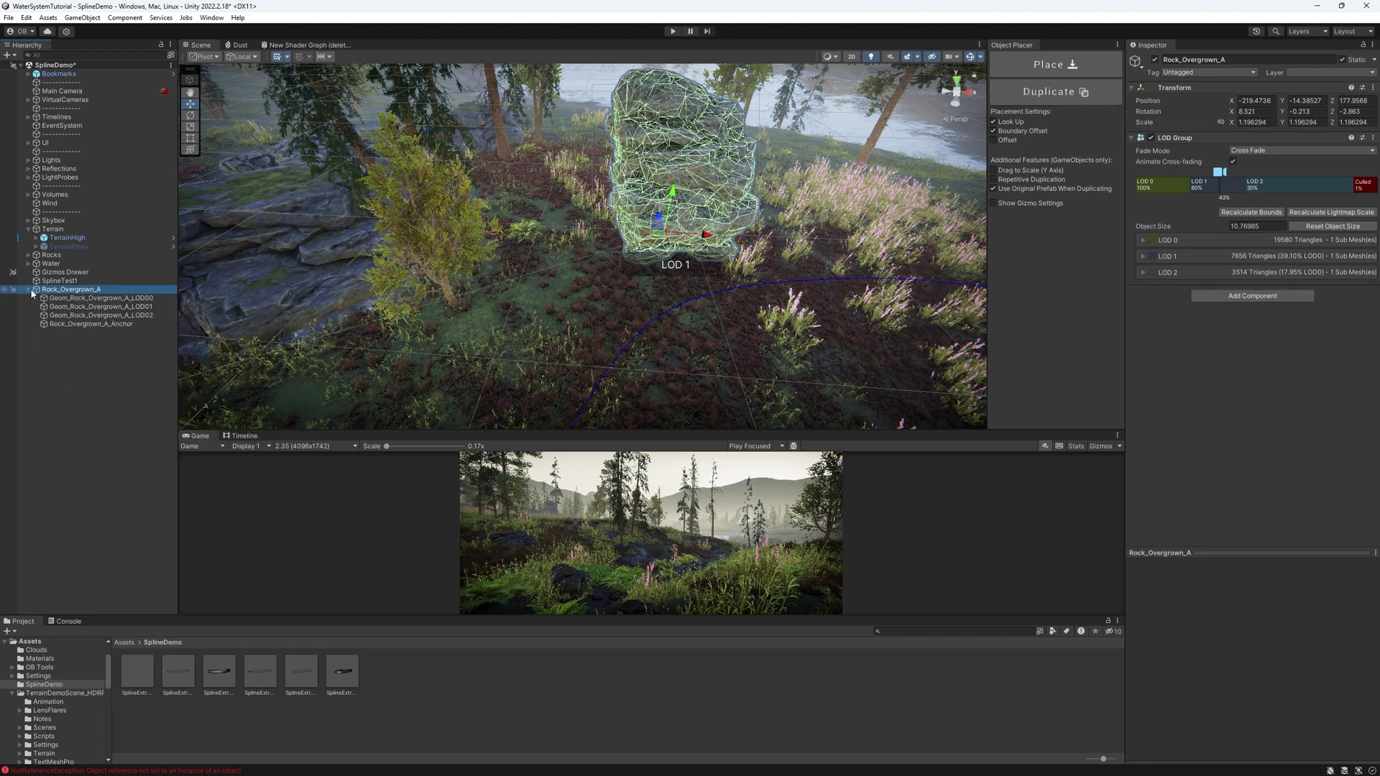
left_click(86, 298)
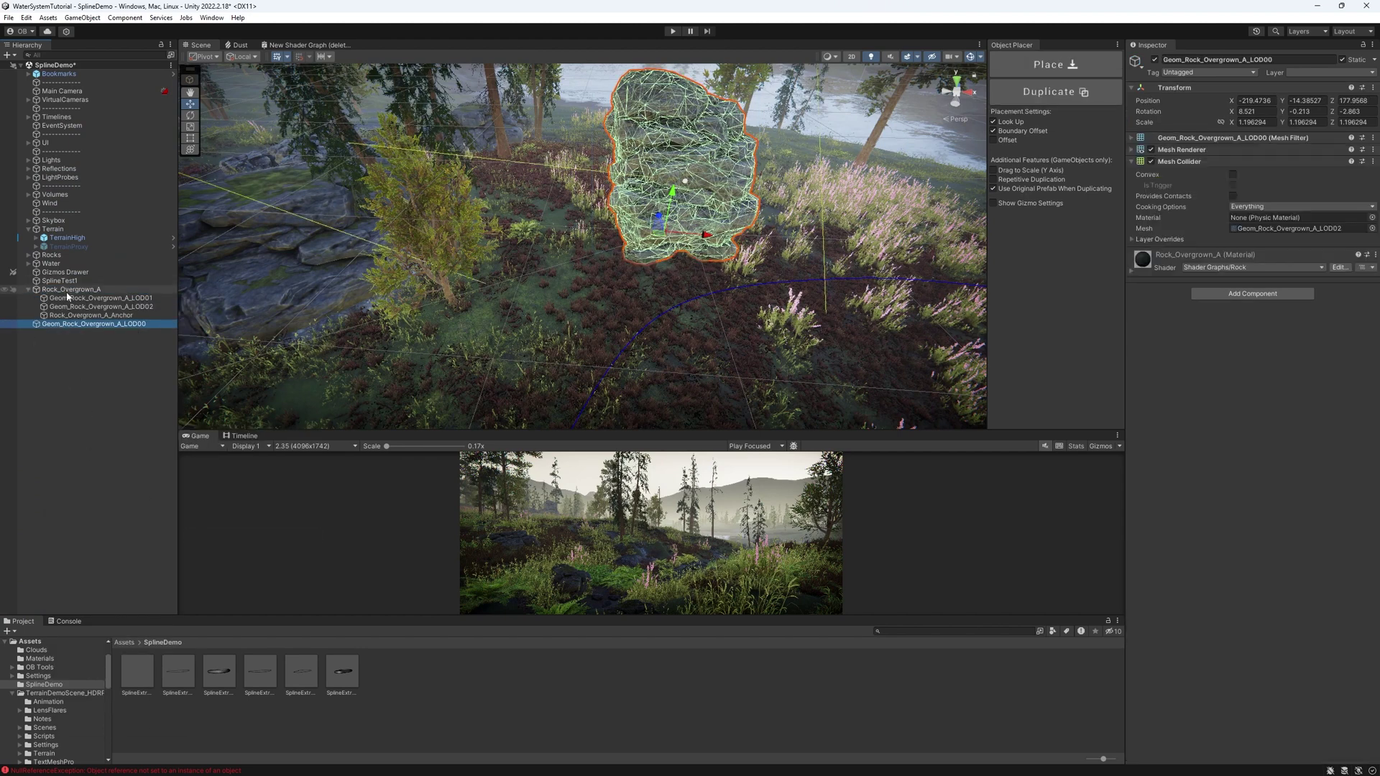
left_click_drag(101, 297, 86, 335)
left_click(79, 291)
key("Delete")
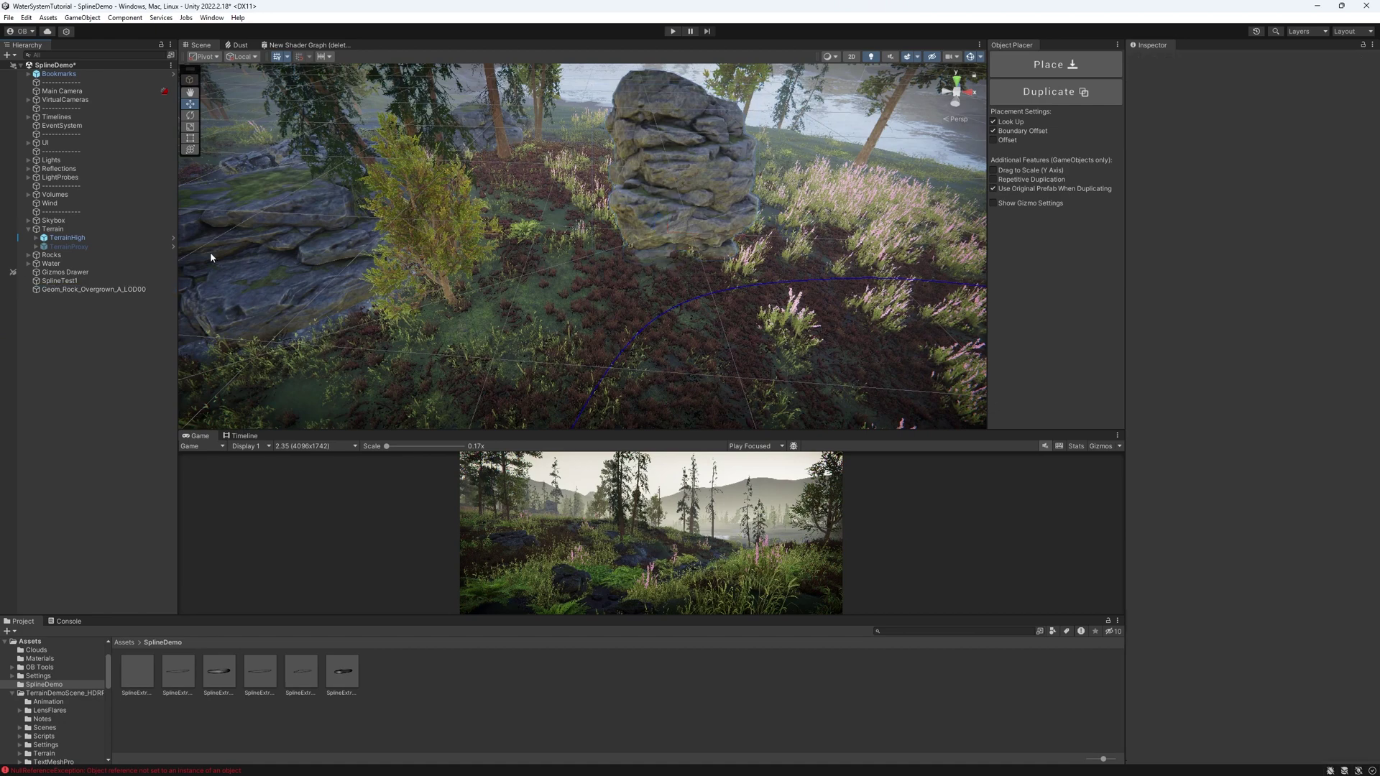
Assign Geom_Rock_Overgrown_A_LOD00 as SplineTest1's item to instantiate along the spline
left_click(61, 282)
scroll(944, 329, "down", 3)
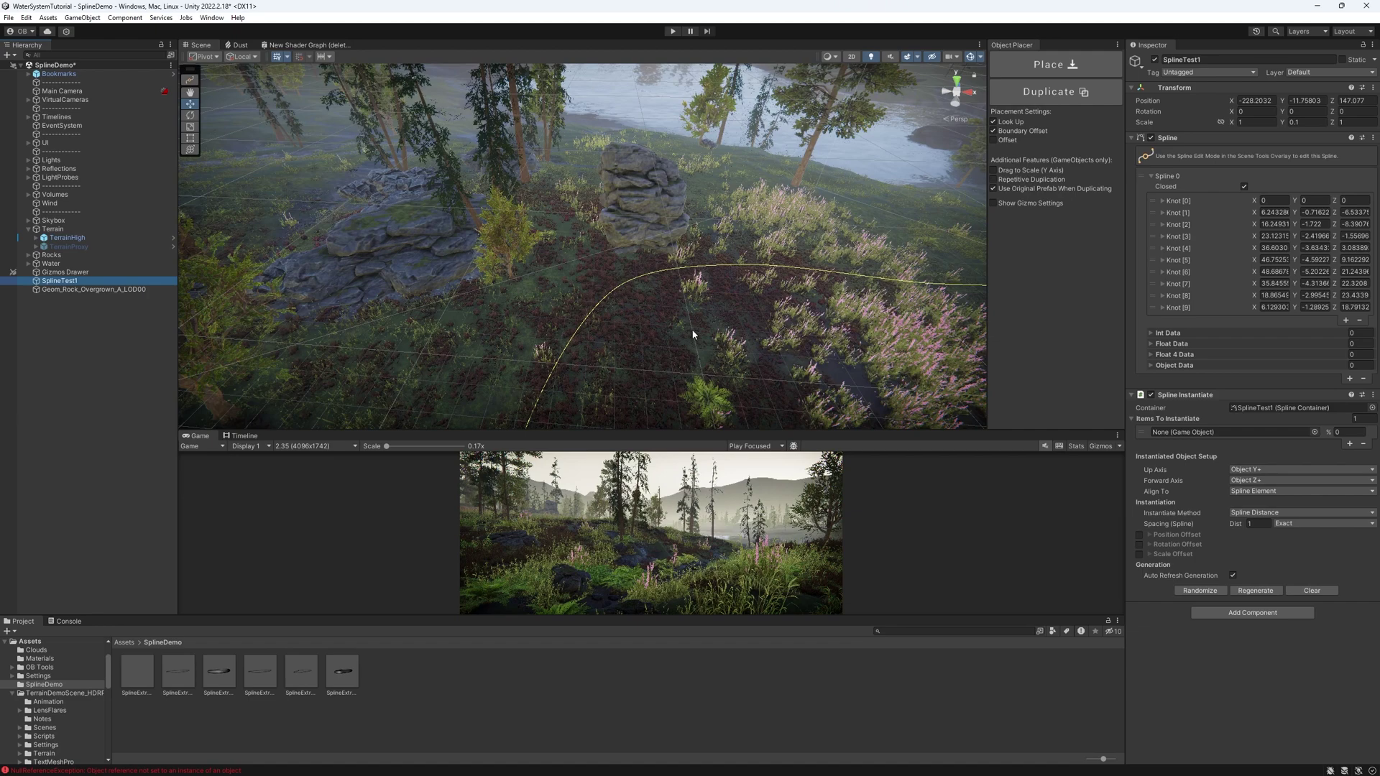
left_click(1167, 433)
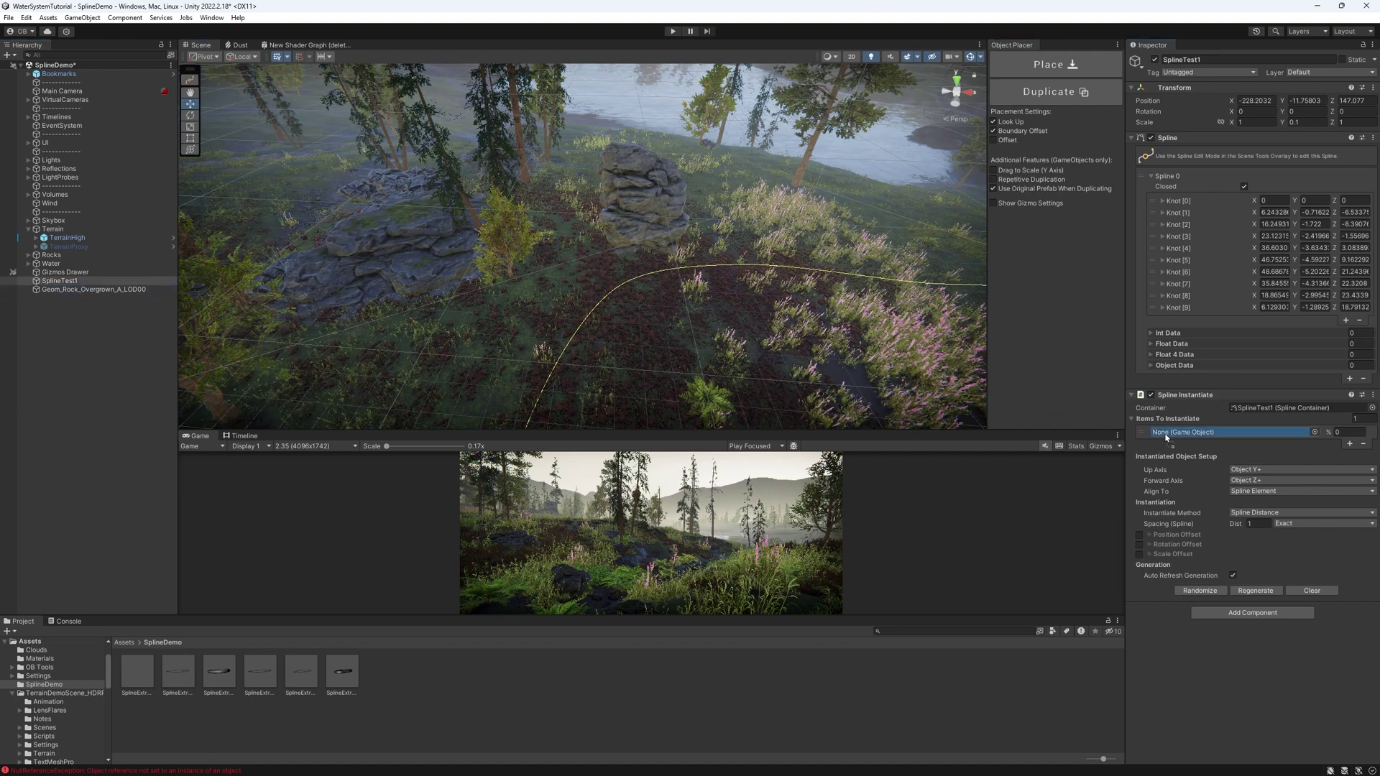
left_click_drag(1167, 436, 1167, 433)
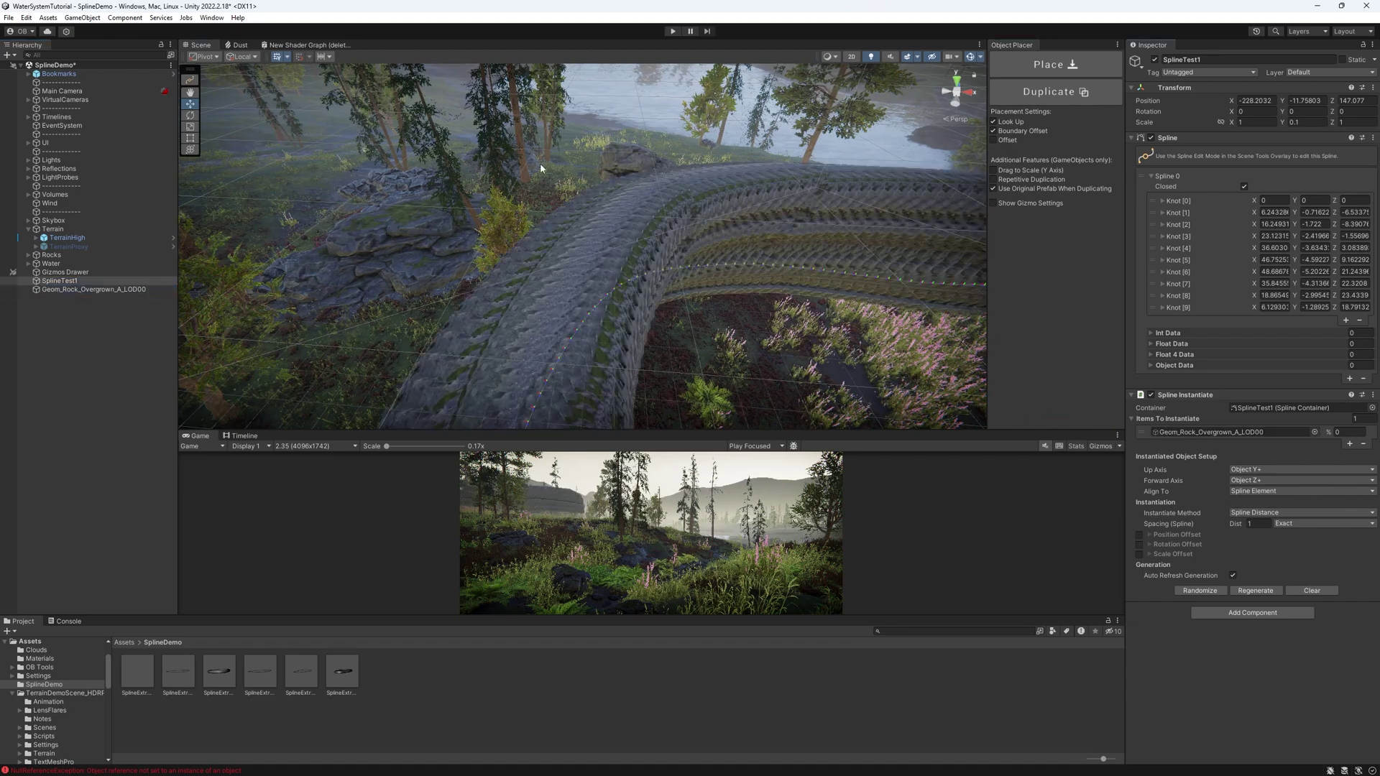
Raise the Spacing Dist to about 12.64 so the rocks spread farther apart
right_click_drag(540, 163, 607, 317)
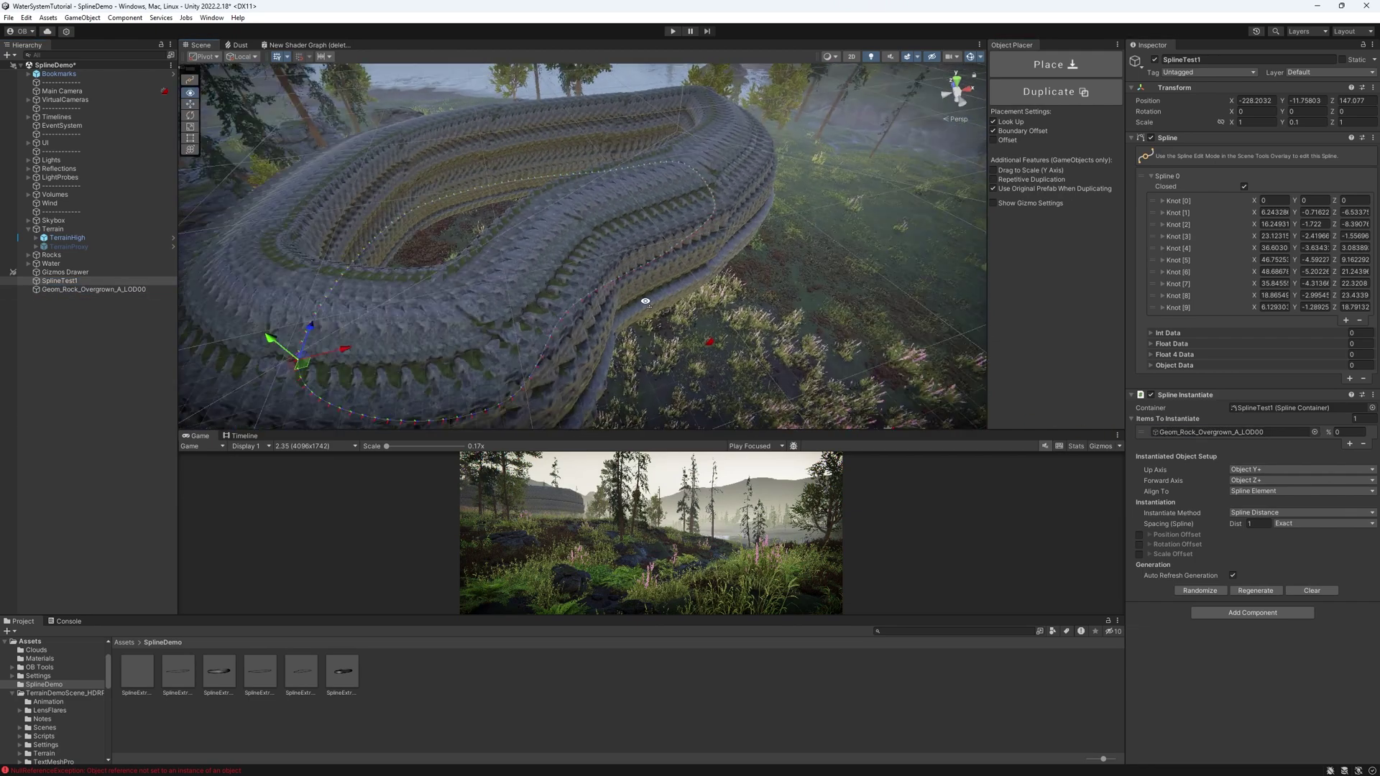
scroll(543, 302, "up", 3)
scroll(615, 303, "up", 2)
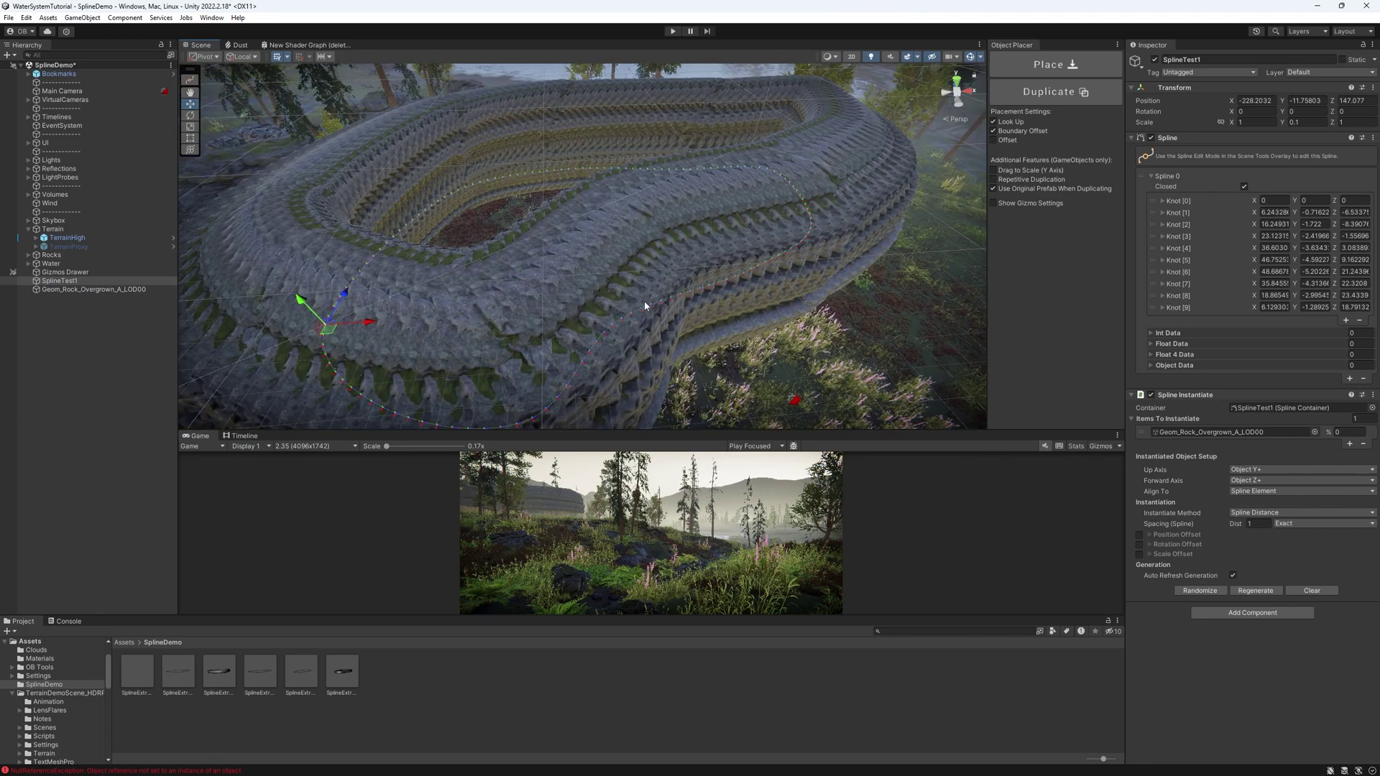
scroll(687, 283, "down", 3)
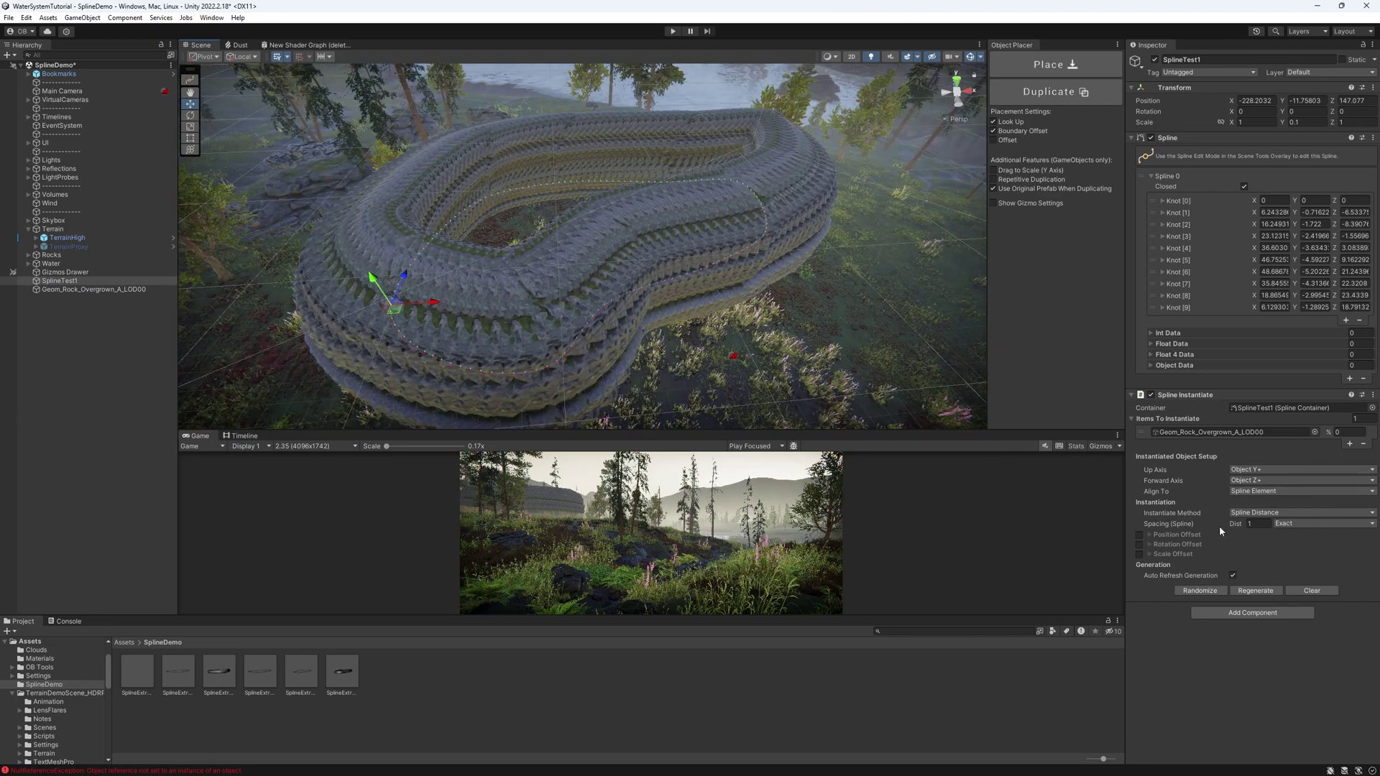
left_click_drag(1242, 522, 1369, 522)
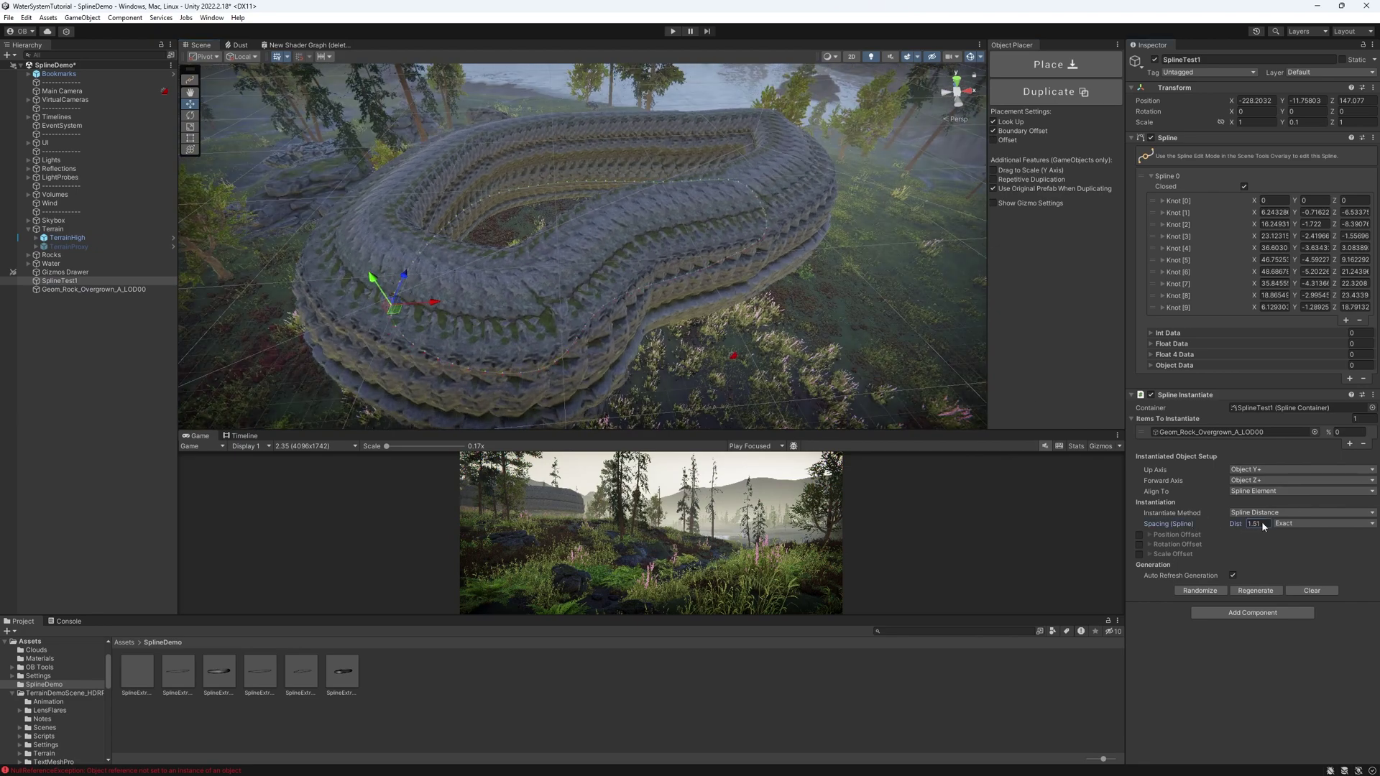
mouse_move(43, 526)
left_mouse_down()
mouse_move(124, 509)
mouse_move(88, 535)
left_mouse_up()
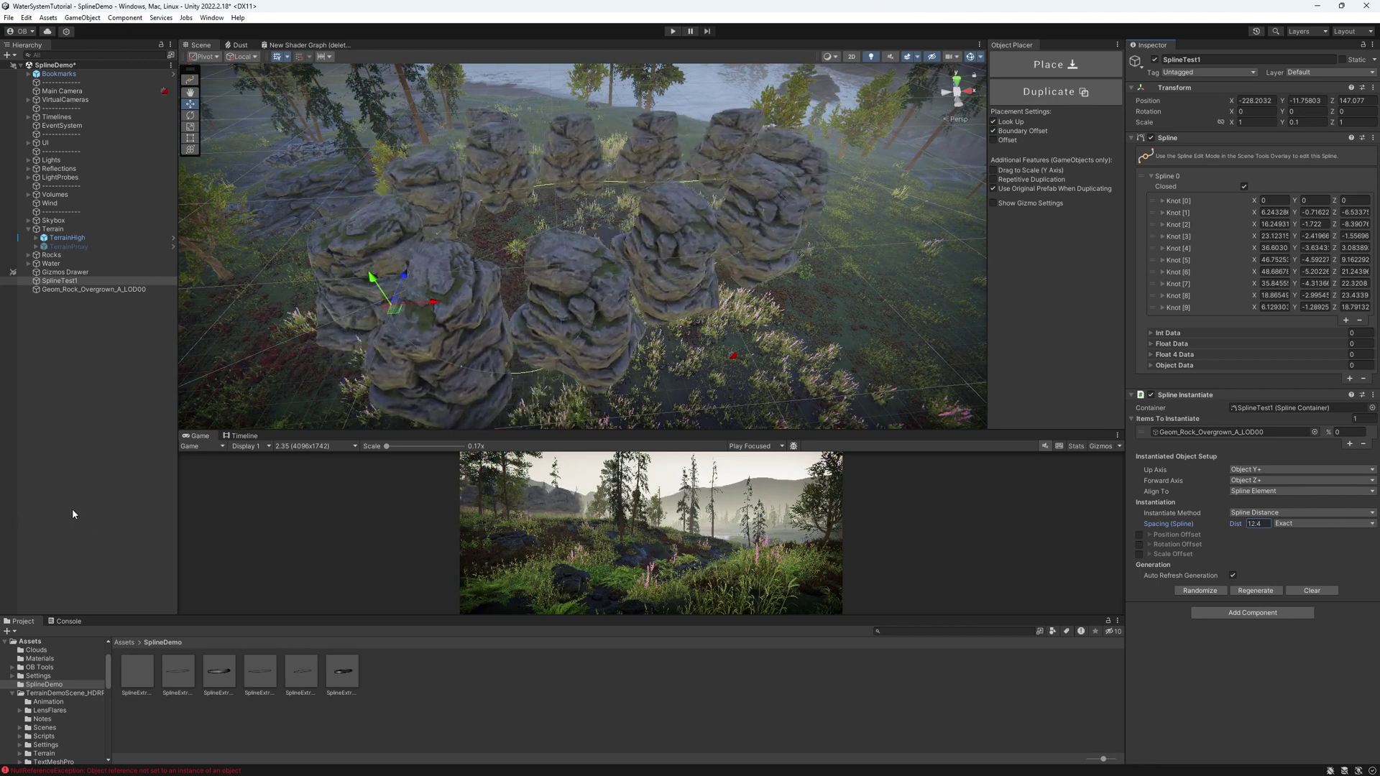
Enable Scale Offset with random X/Y/Z offsets from -1 to 0.1
left_click(1151, 555)
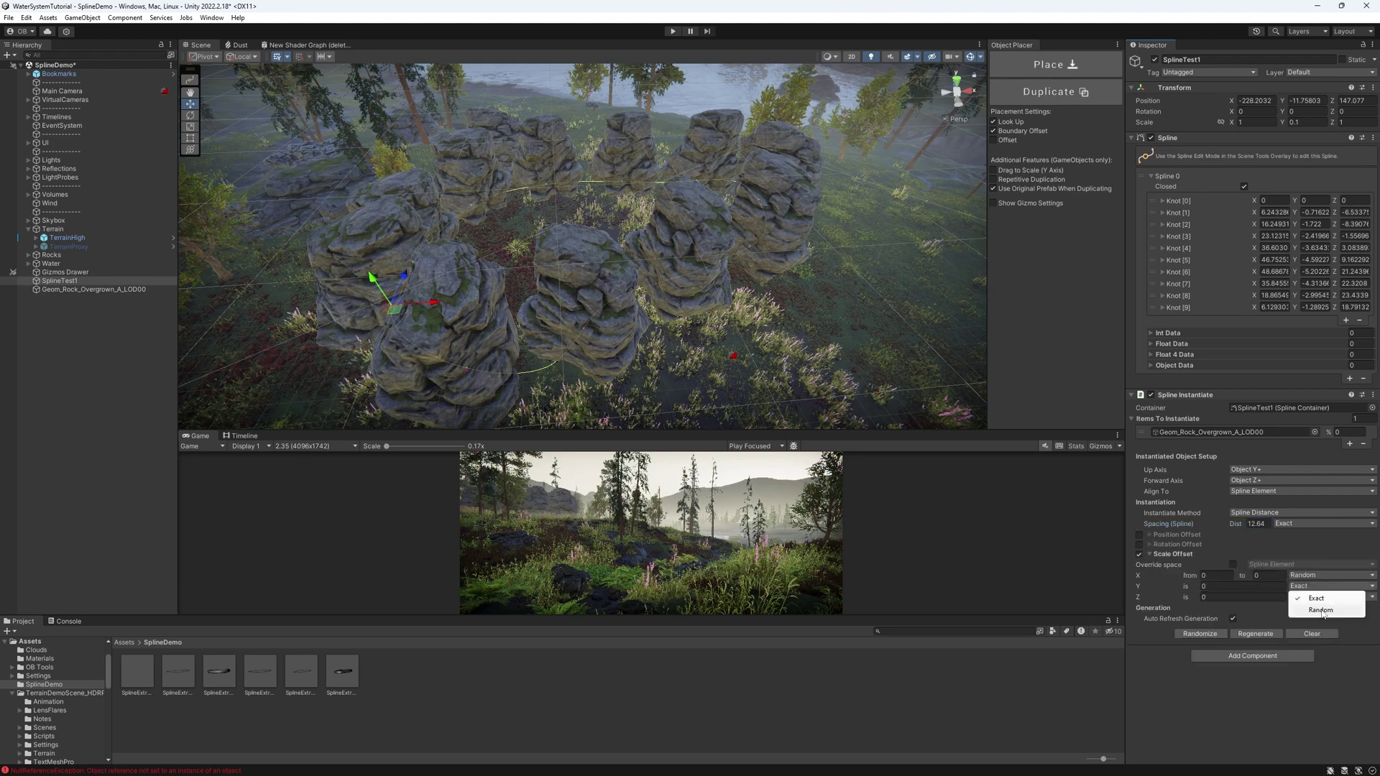
left_click(1321, 611)
left_click(1211, 576)
type("-0.5")
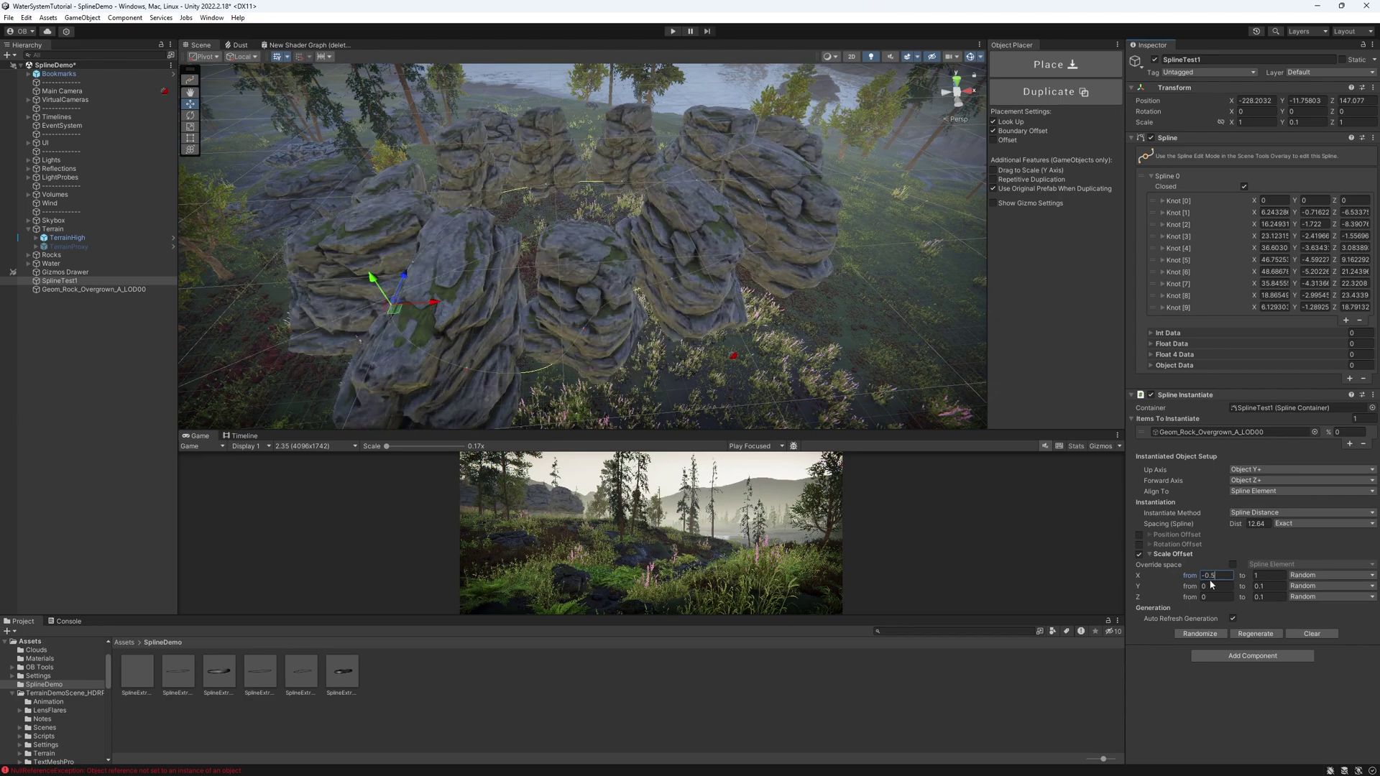
left_click(1211, 586)
type("-1-1")
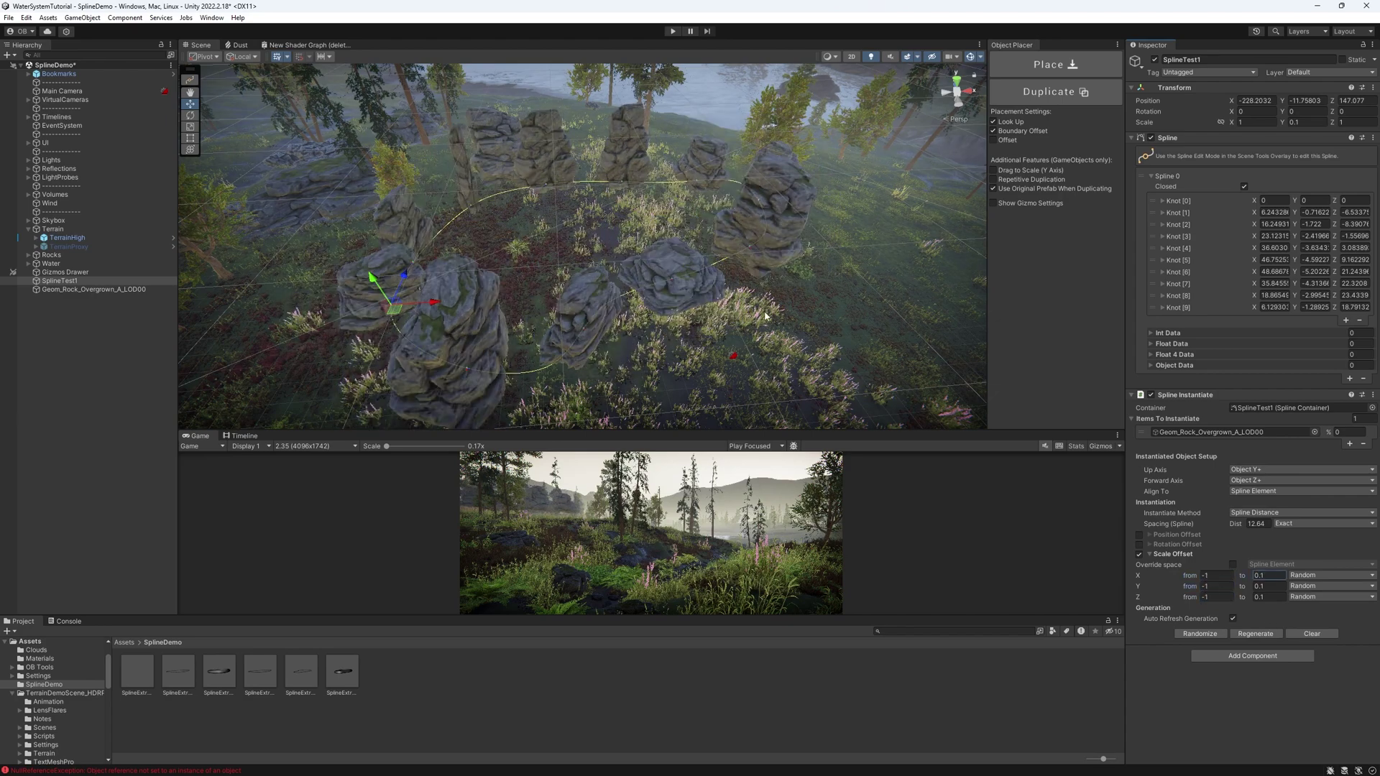
mouse_move(700, 286)
right_mouse_down()
mouse_move(752, 314)
mouse_move(994, 346)
right_mouse_up()
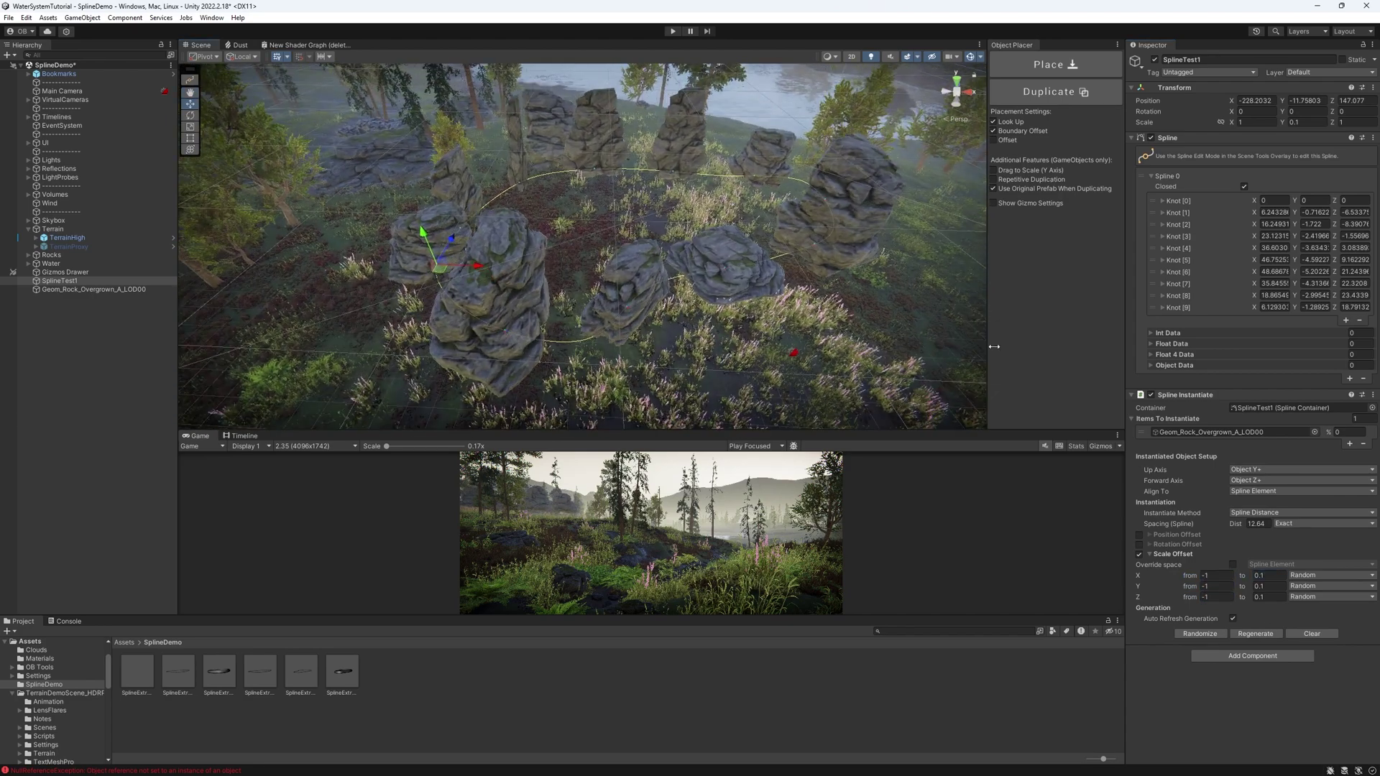
Enable Rotation Offset with a random Y rotation from 0 to 180
left_click(1149, 544)
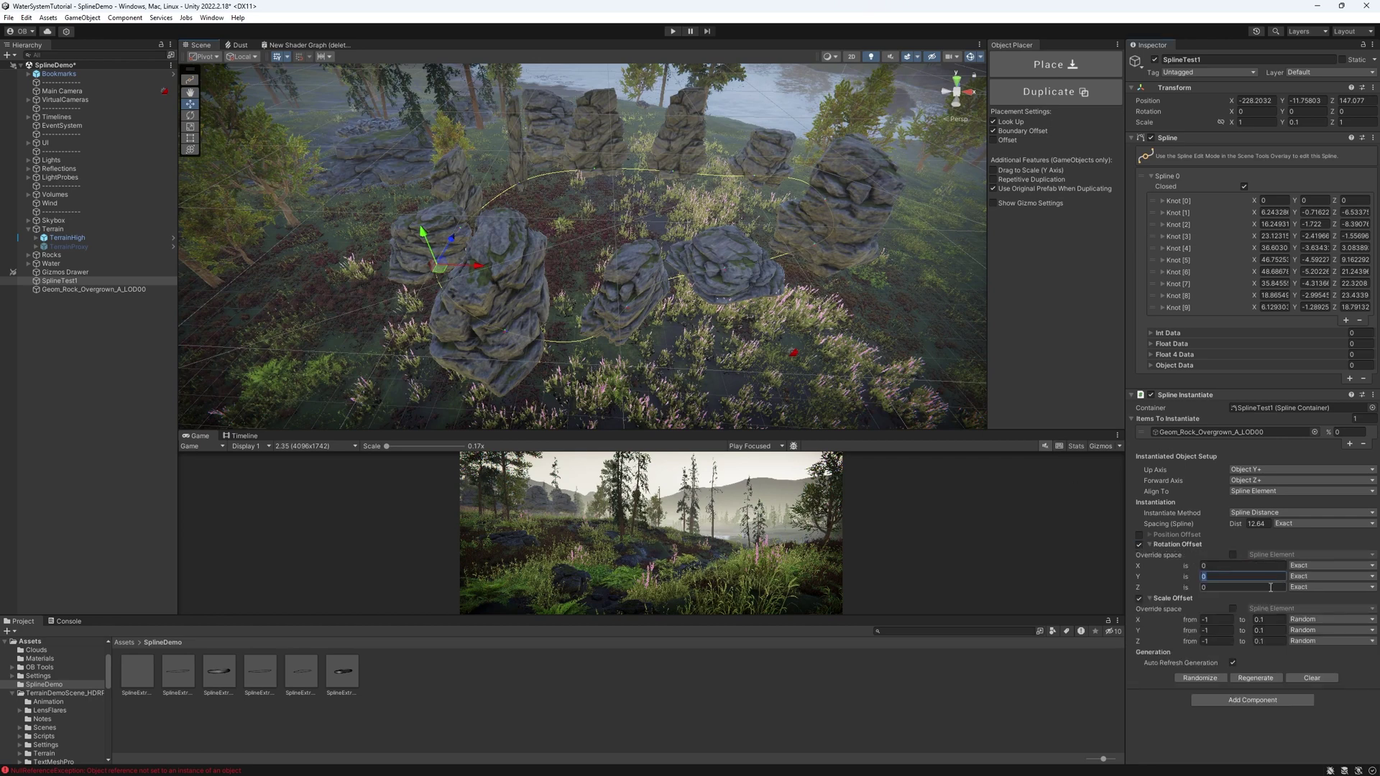
left_click(1300, 577)
left_click(1306, 600)
mouse_move(701, 280)
middle_mouse_down()
mouse_move(753, 264)
mouse_move(659, 264)
mouse_move(713, 250)
middle_mouse_up()
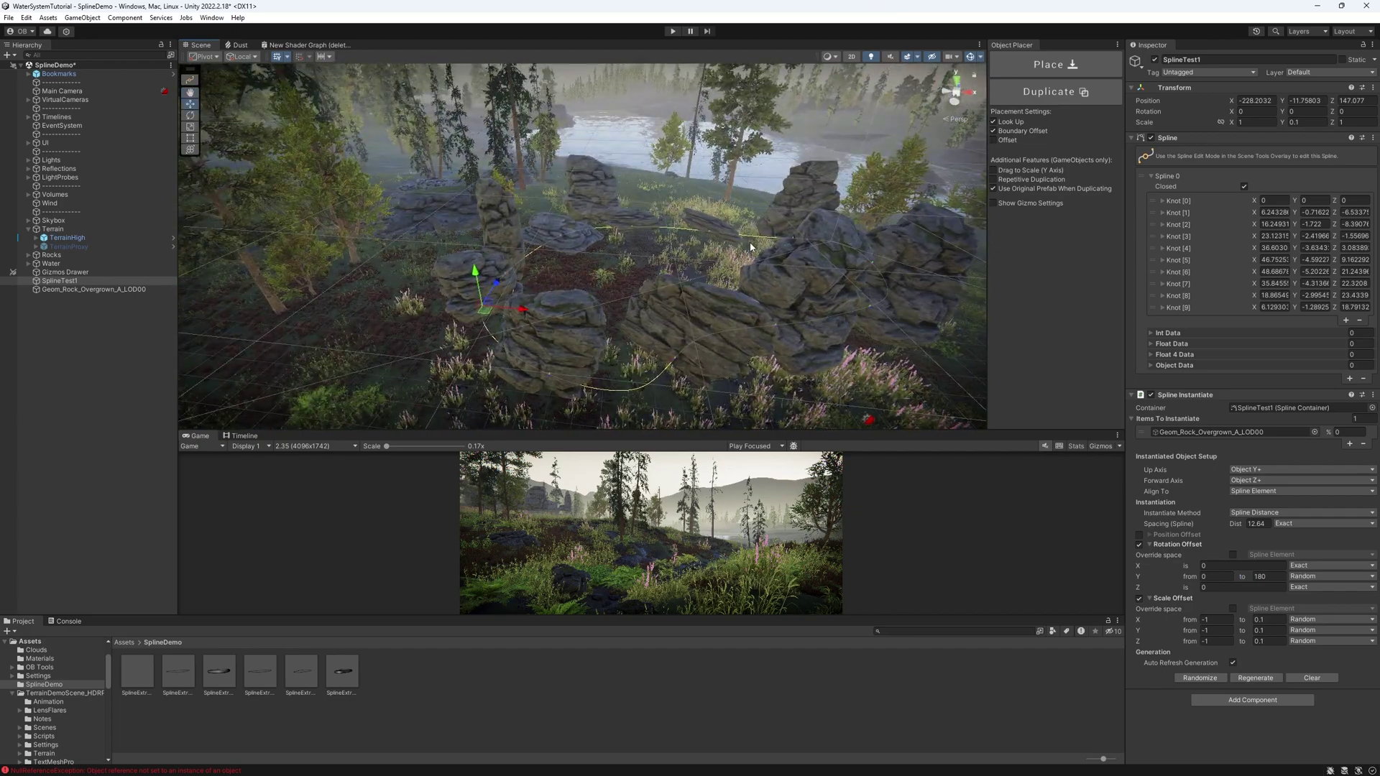
right_click_drag(752, 248, 877, 232)
Set the second spawn slot to the Cypress_Forest_Desktop asset from the project
left_click(1196, 431)
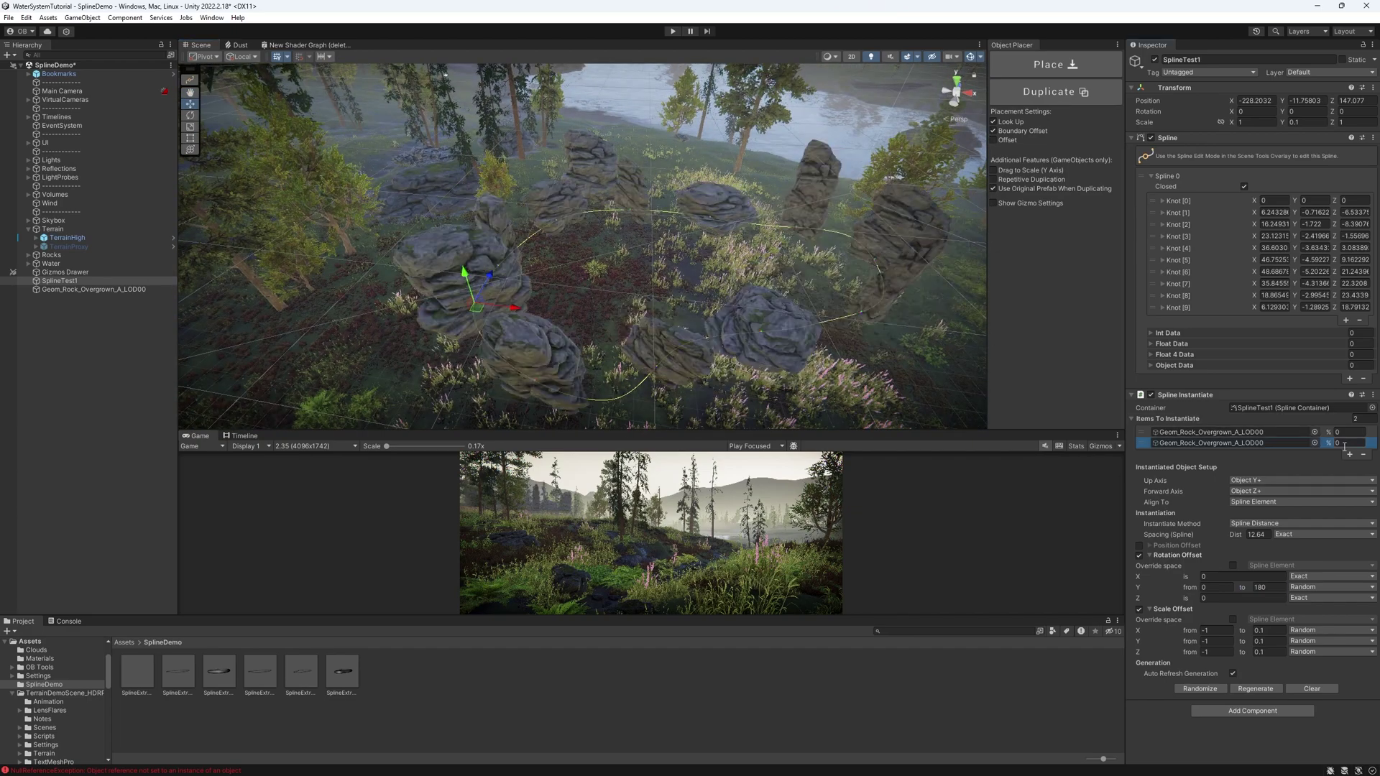
left_click(1314, 431)
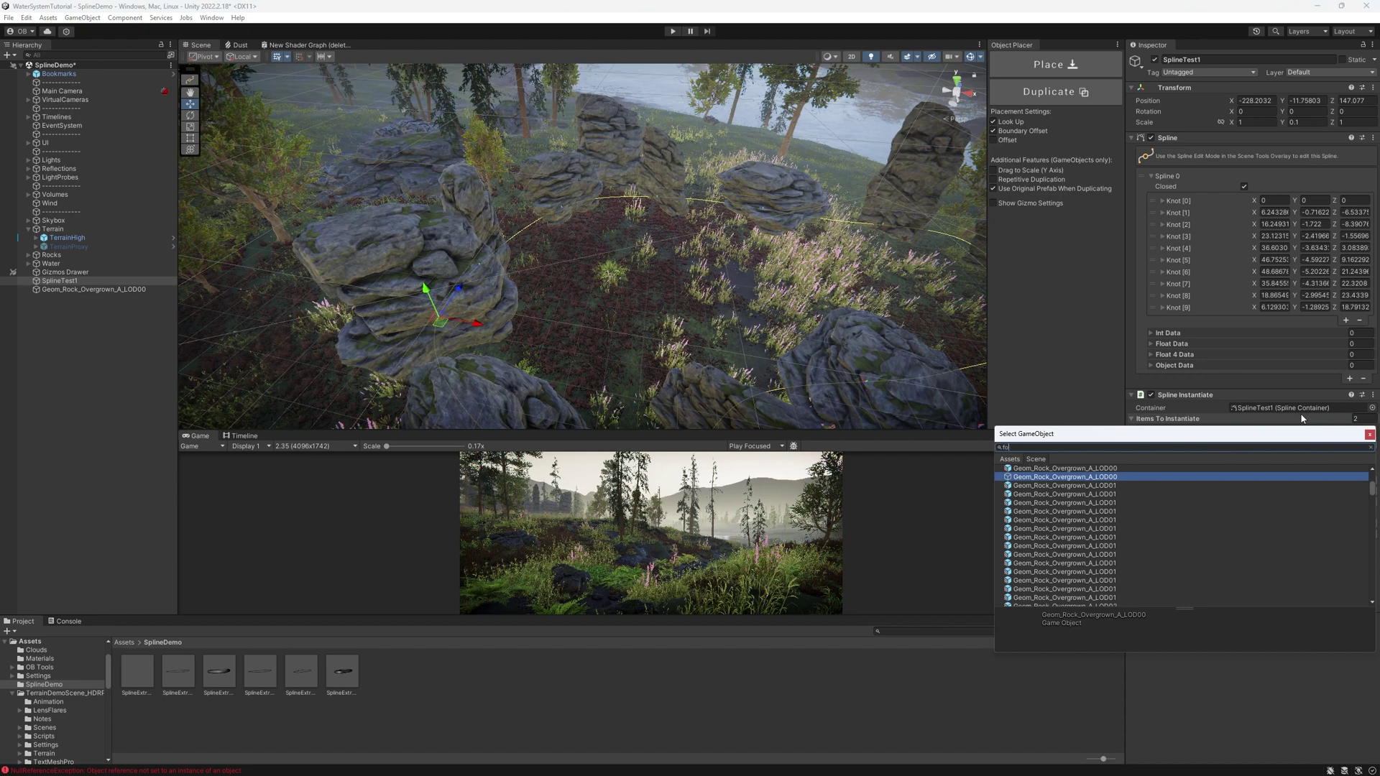
type("rest")
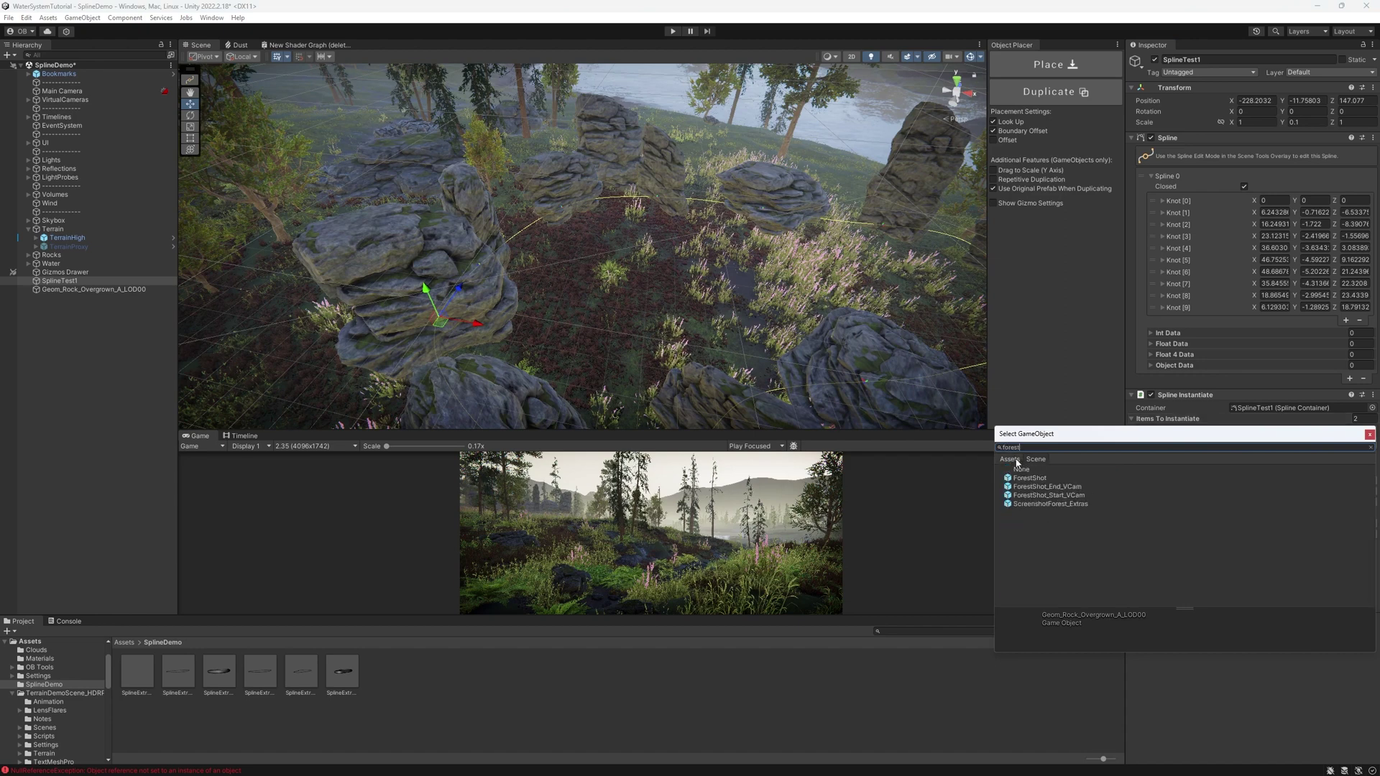
left_click(1012, 461)
double_click(1061, 489)
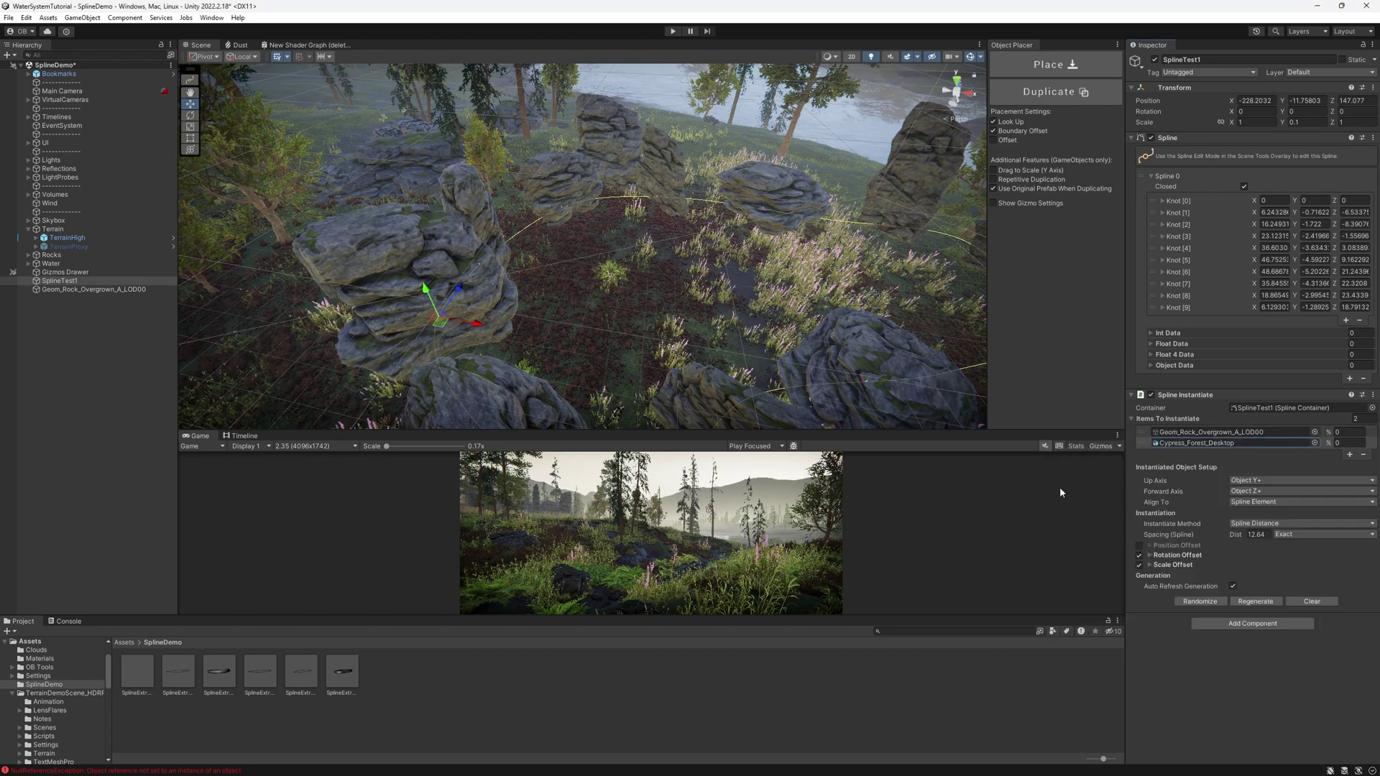
scroll(672, 328, "down", 2)
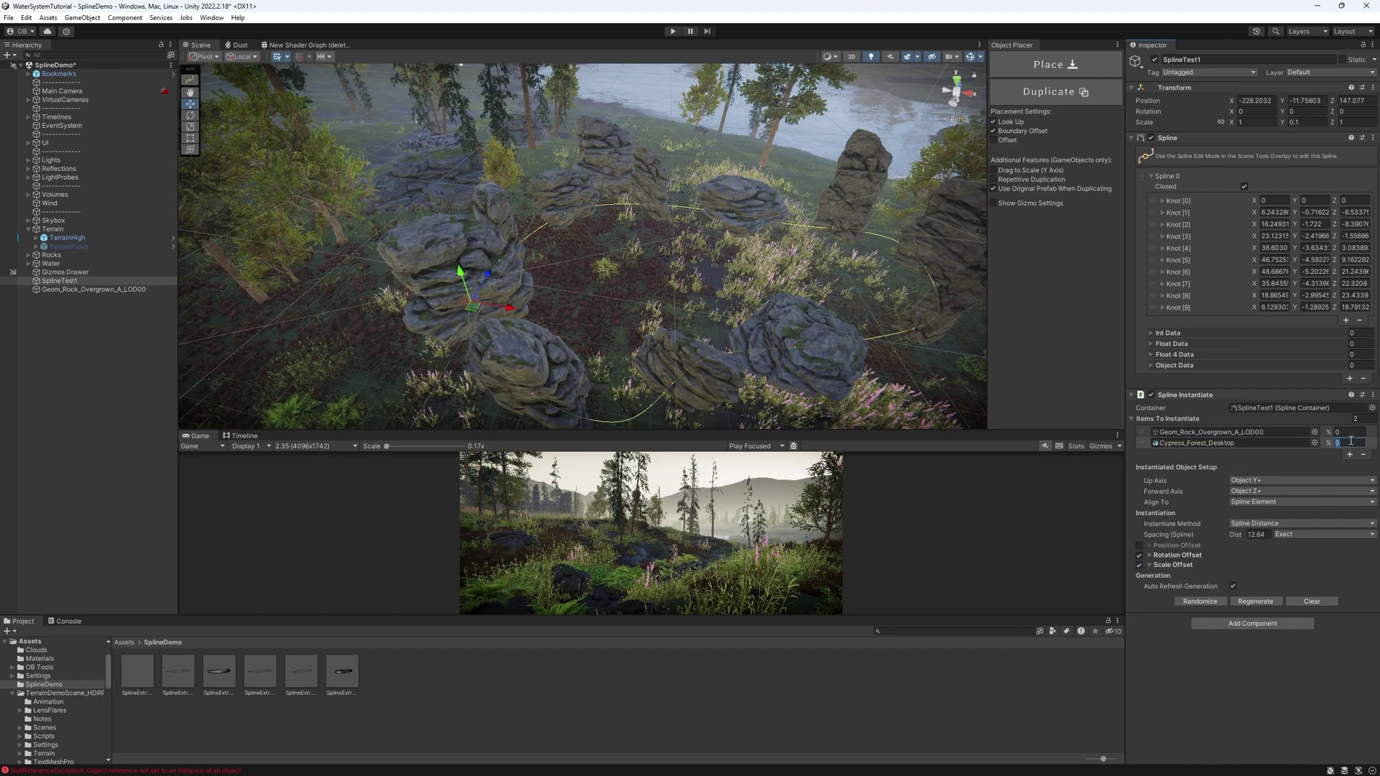
type("70")
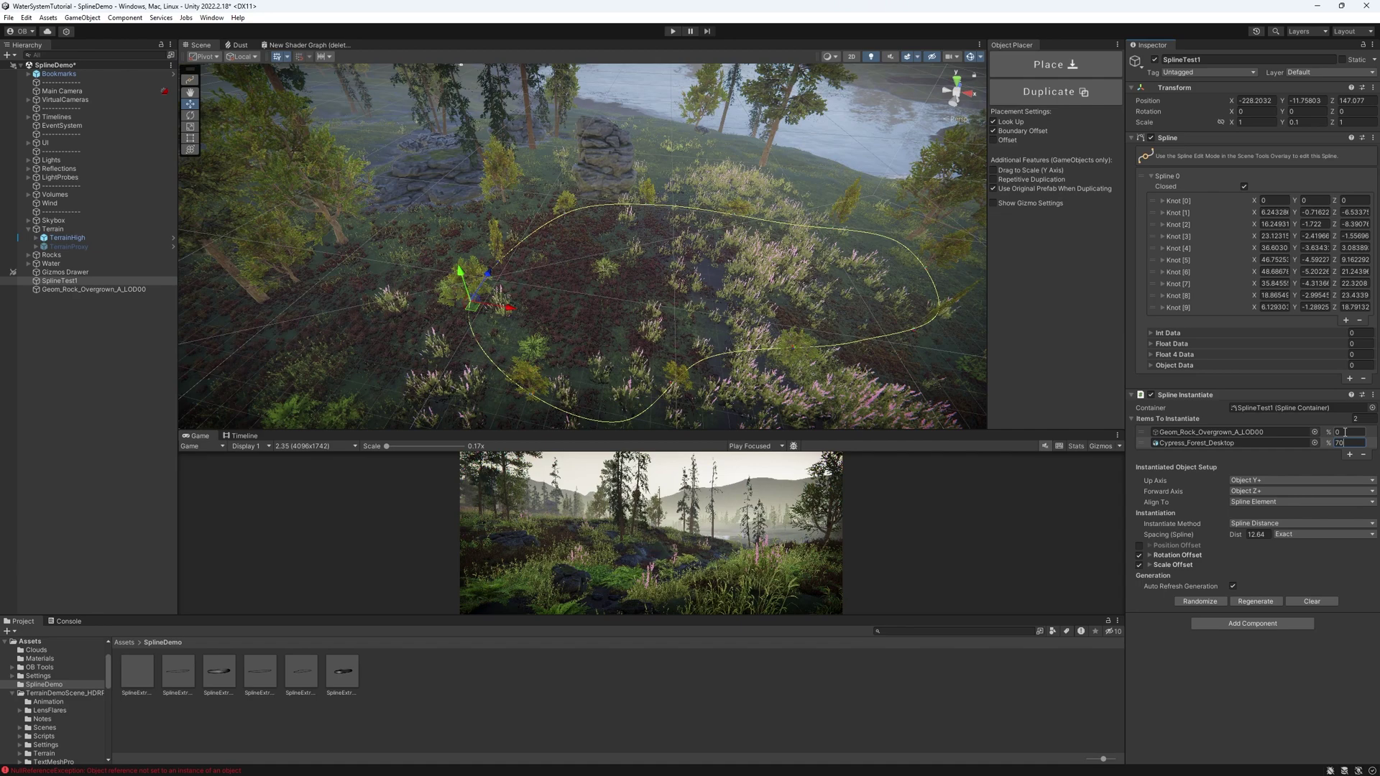
Weight the items 70 percent trees to 30 percent rocks and turn off Scale Offset
left_click(1346, 432)
type("30")
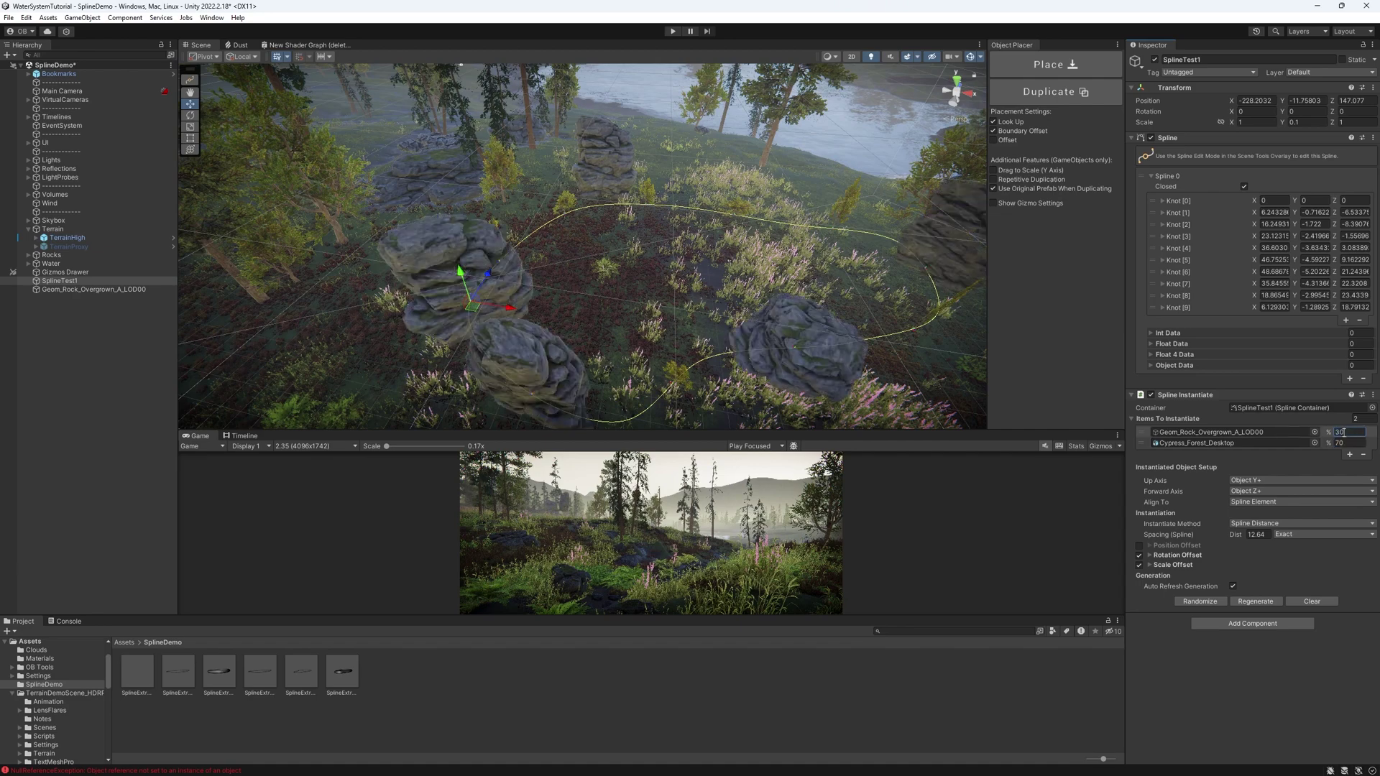
right_click_drag(552, 280, 825, 291)
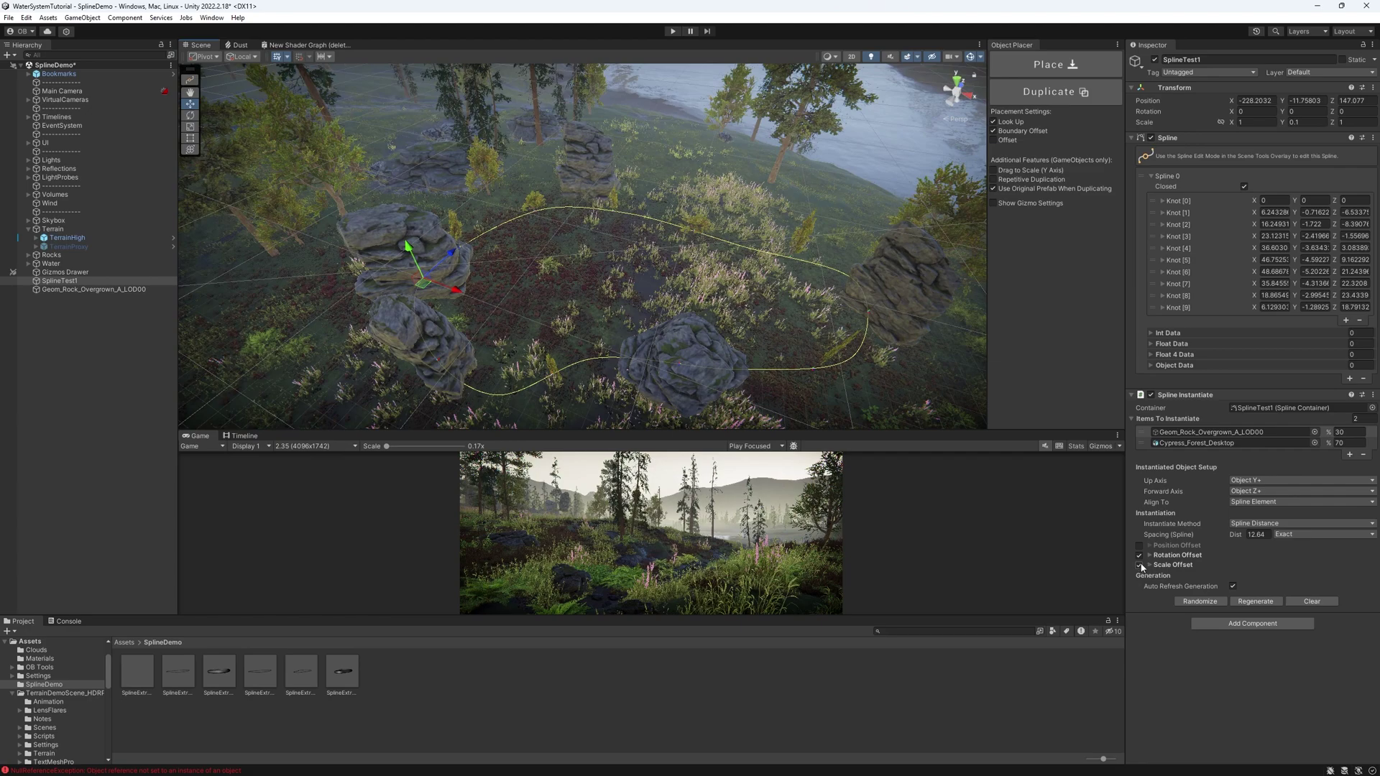
left_click(1141, 566)
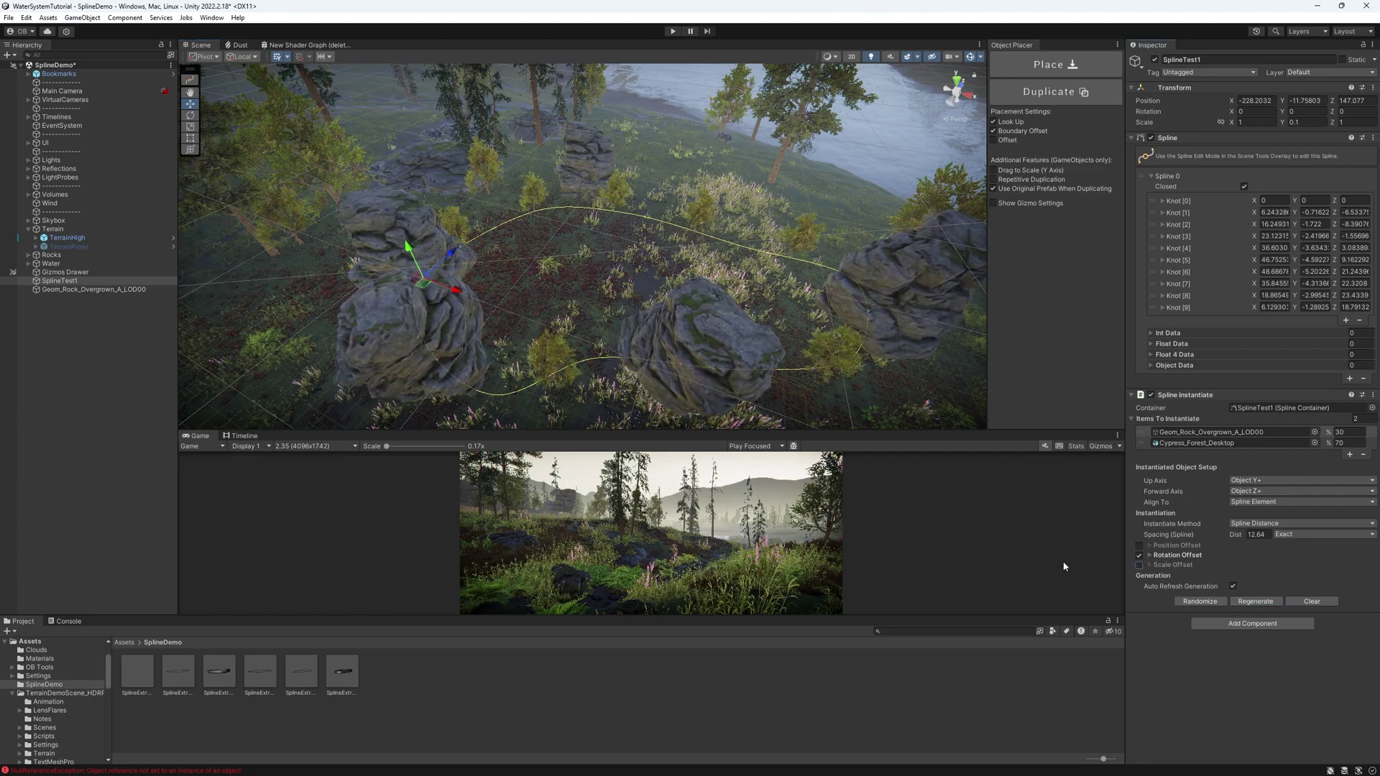
right_click_drag(647, 270, 732, 312)
Scale the source rock down to about 0.42 and regenerate SplineTest1's instances for smaller rocks
left_click(555, 199)
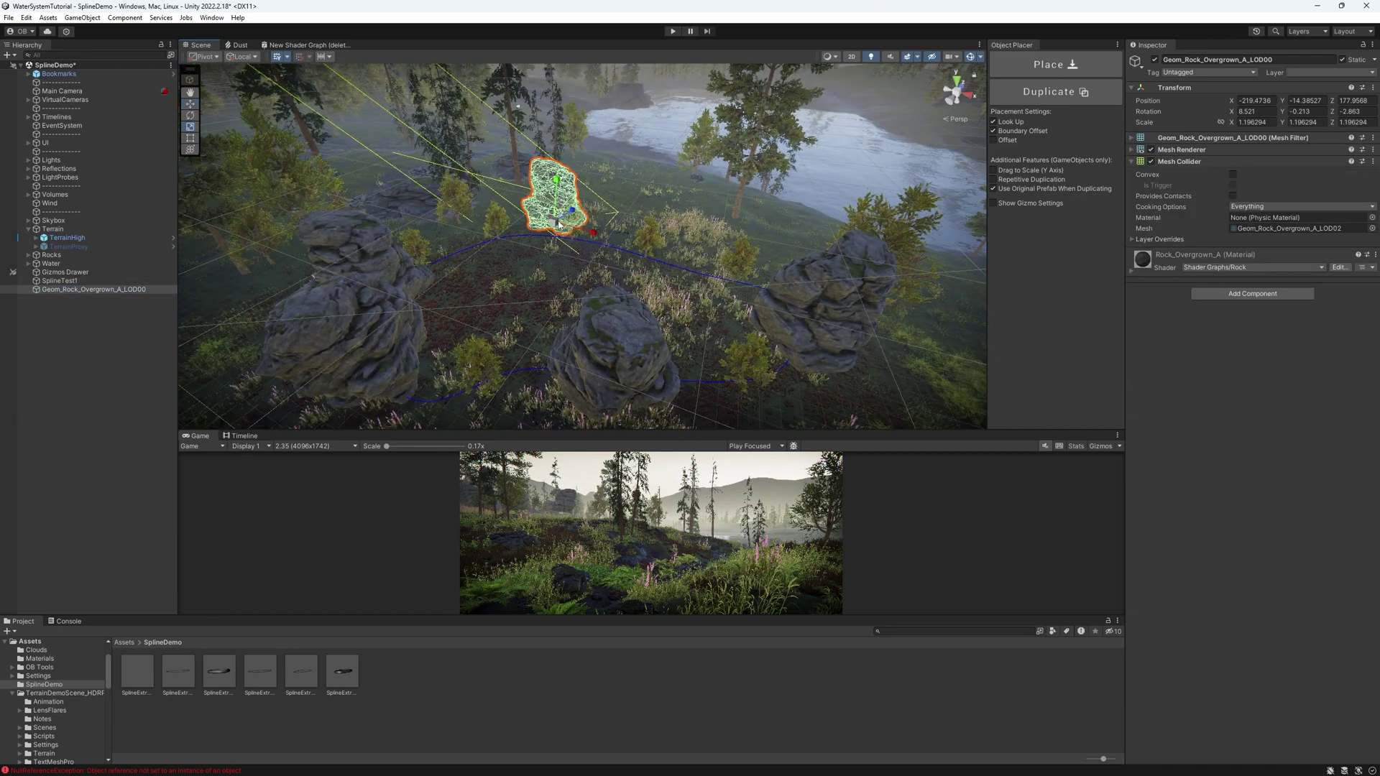
left_click_drag(557, 224, 509, 219)
key("w")
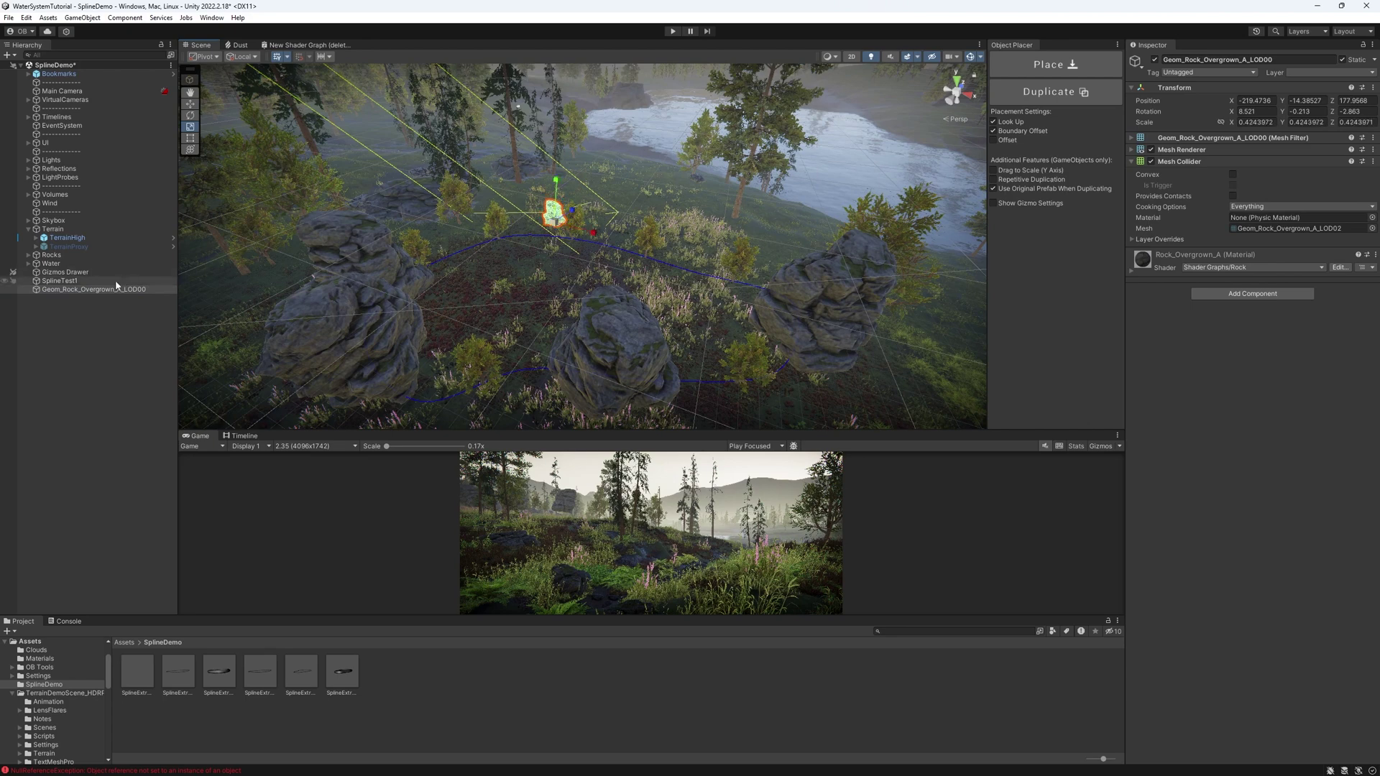
left_click(60, 280)
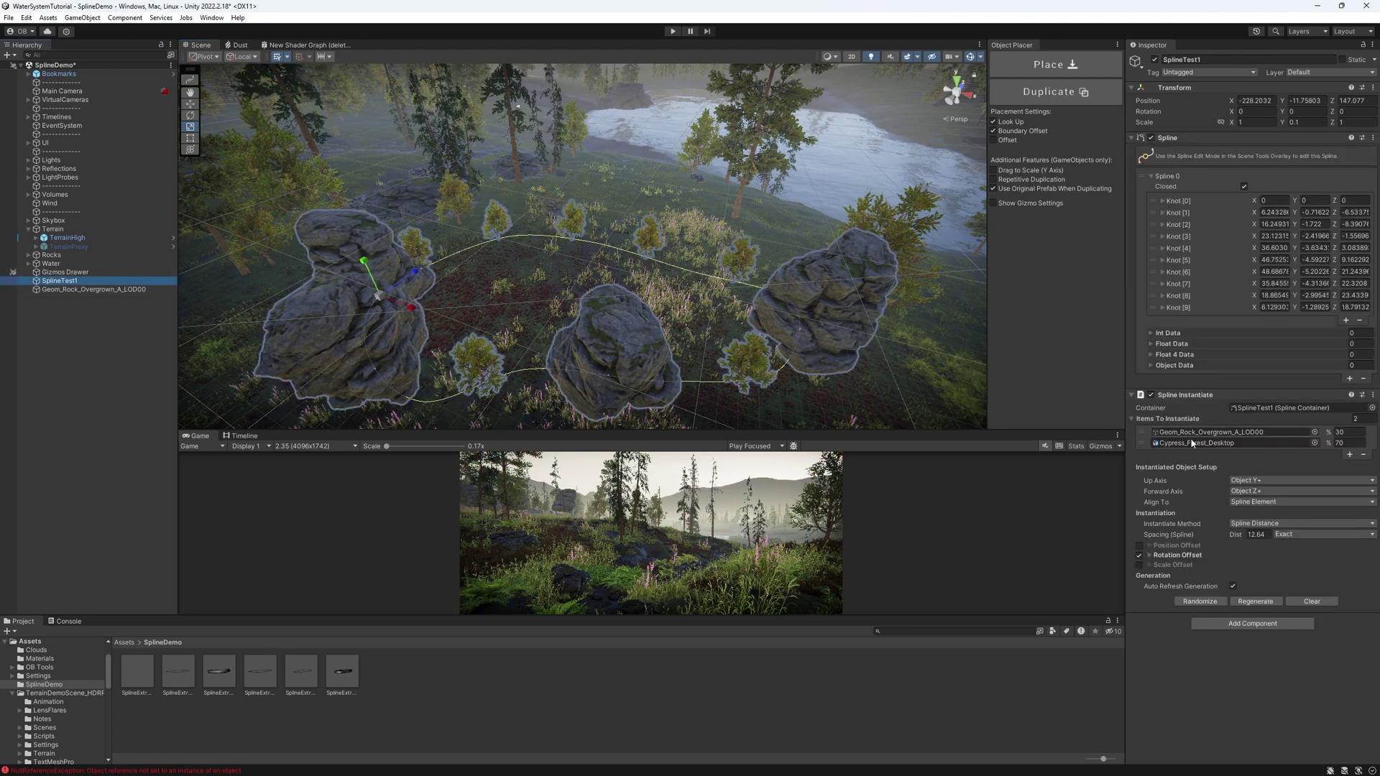
left_click(1259, 601)
mouse_move(755, 322)
right_mouse_down()
mouse_move(677, 321)
mouse_move(665, 294)
right_mouse_up()
Remove the Spline Instantiate component so the scattered rocks and trees disappear, then deselect
right_click(1187, 397)
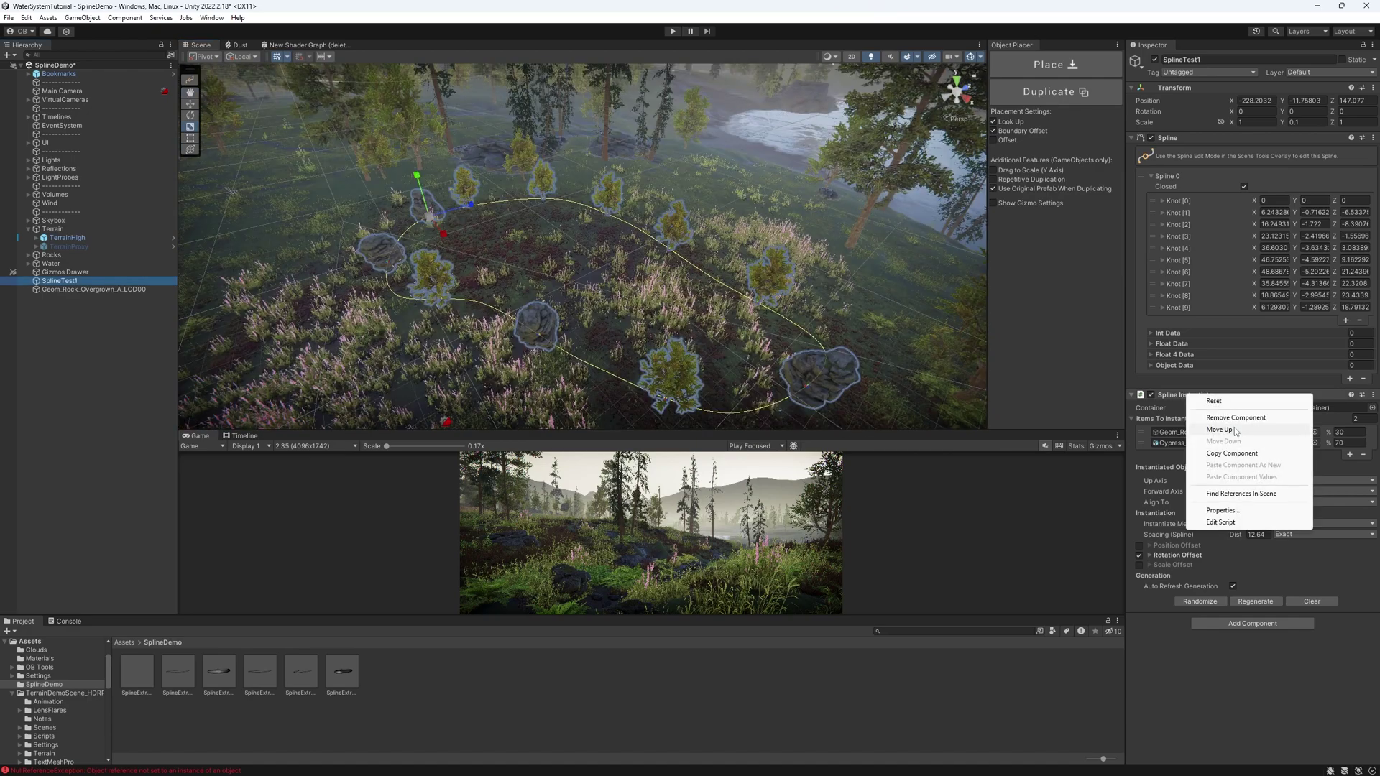
left_click(1229, 418)
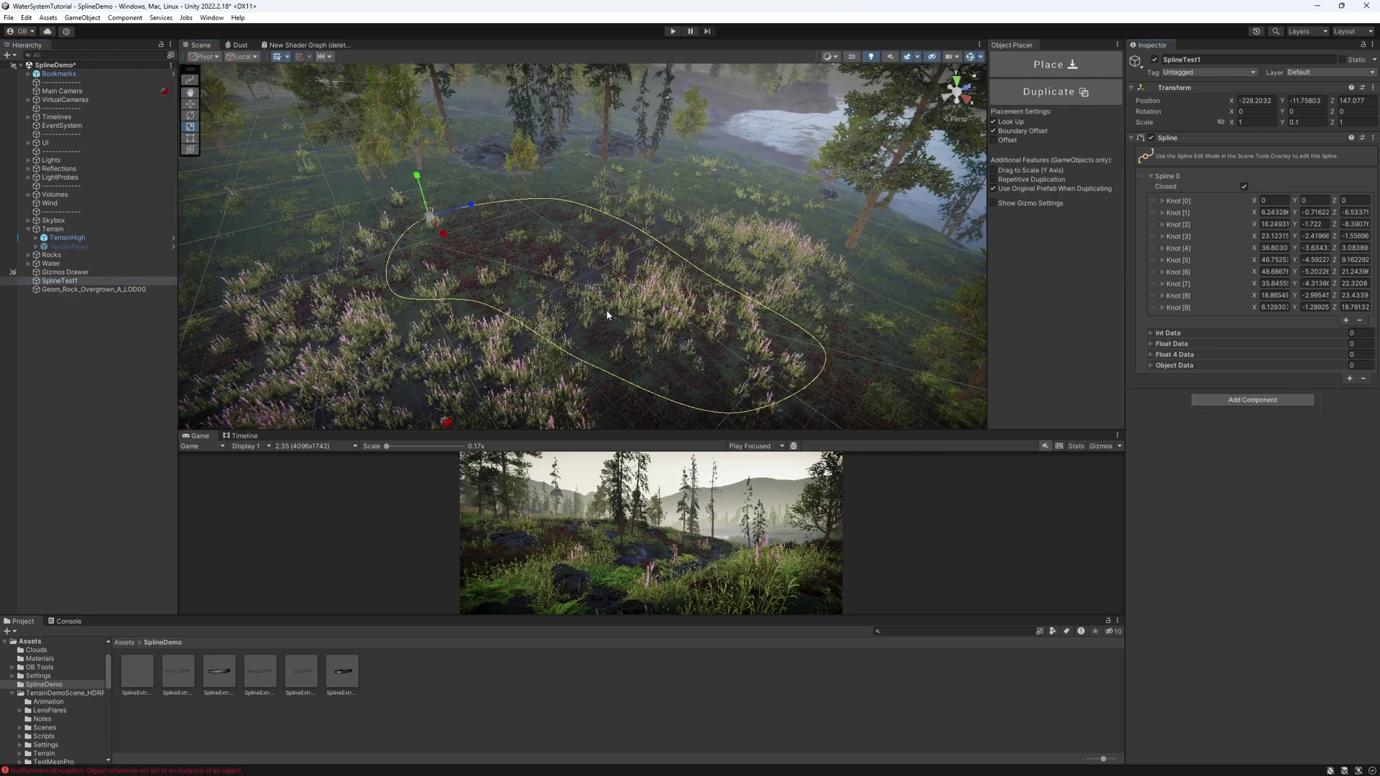
left_click(91, 329)
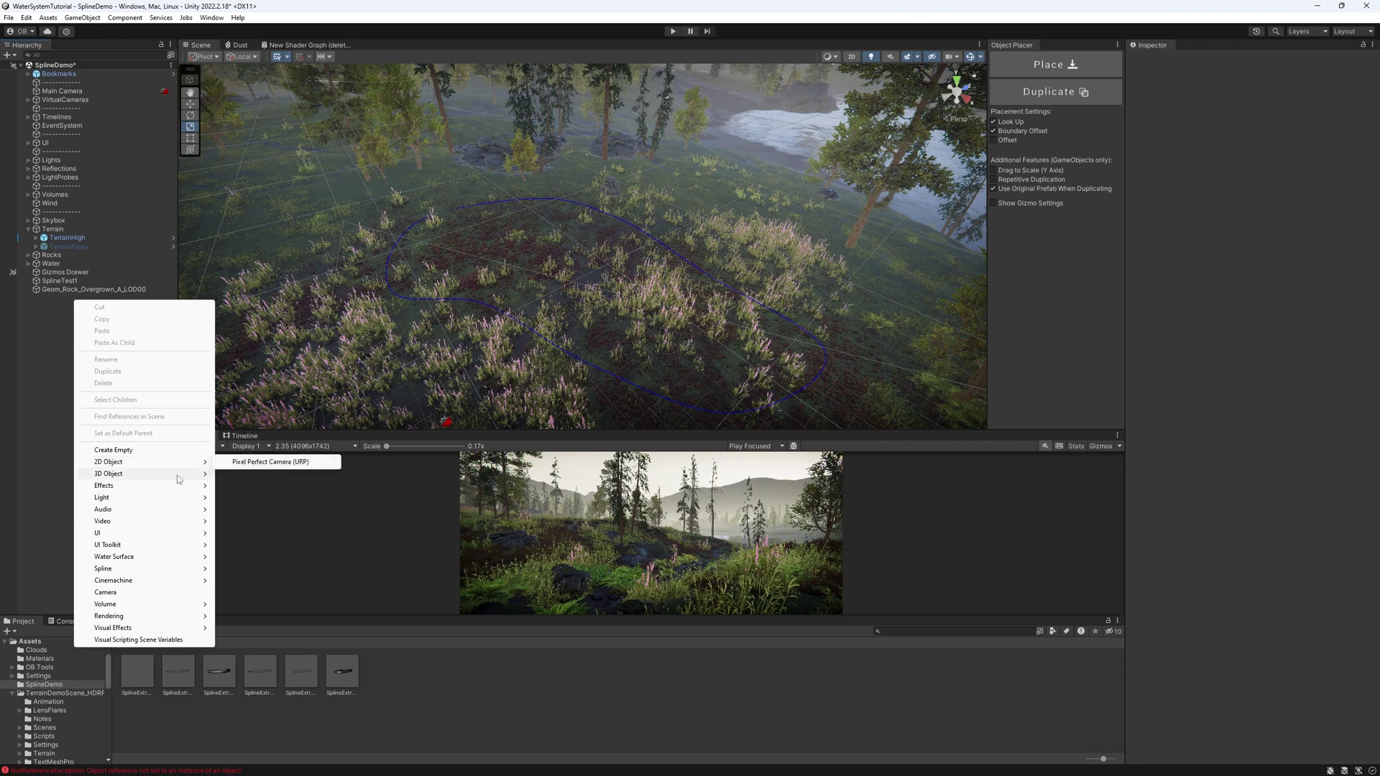
Create a Cube via 3D Object and add a Spline Animate component to it
left_click(243, 474)
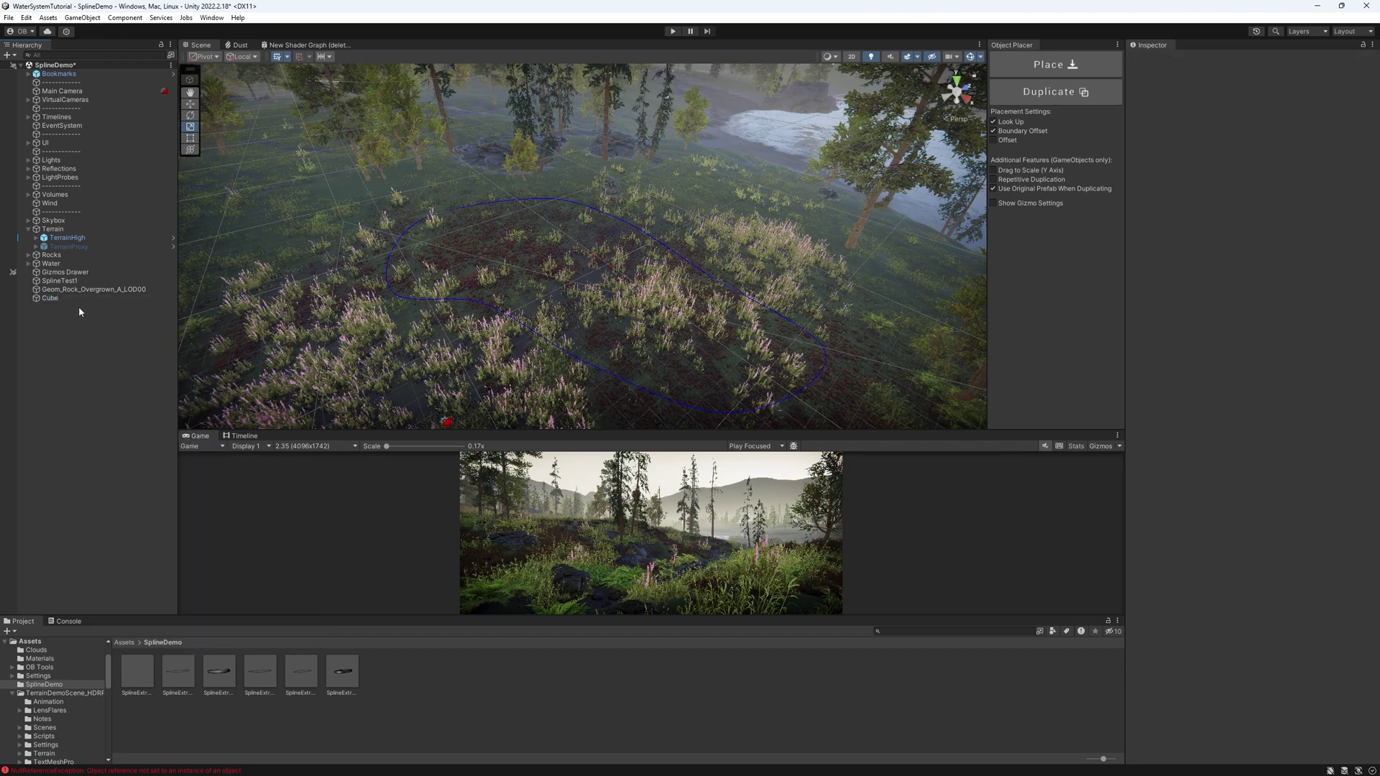
left_click(51, 297)
left_click(1216, 296)
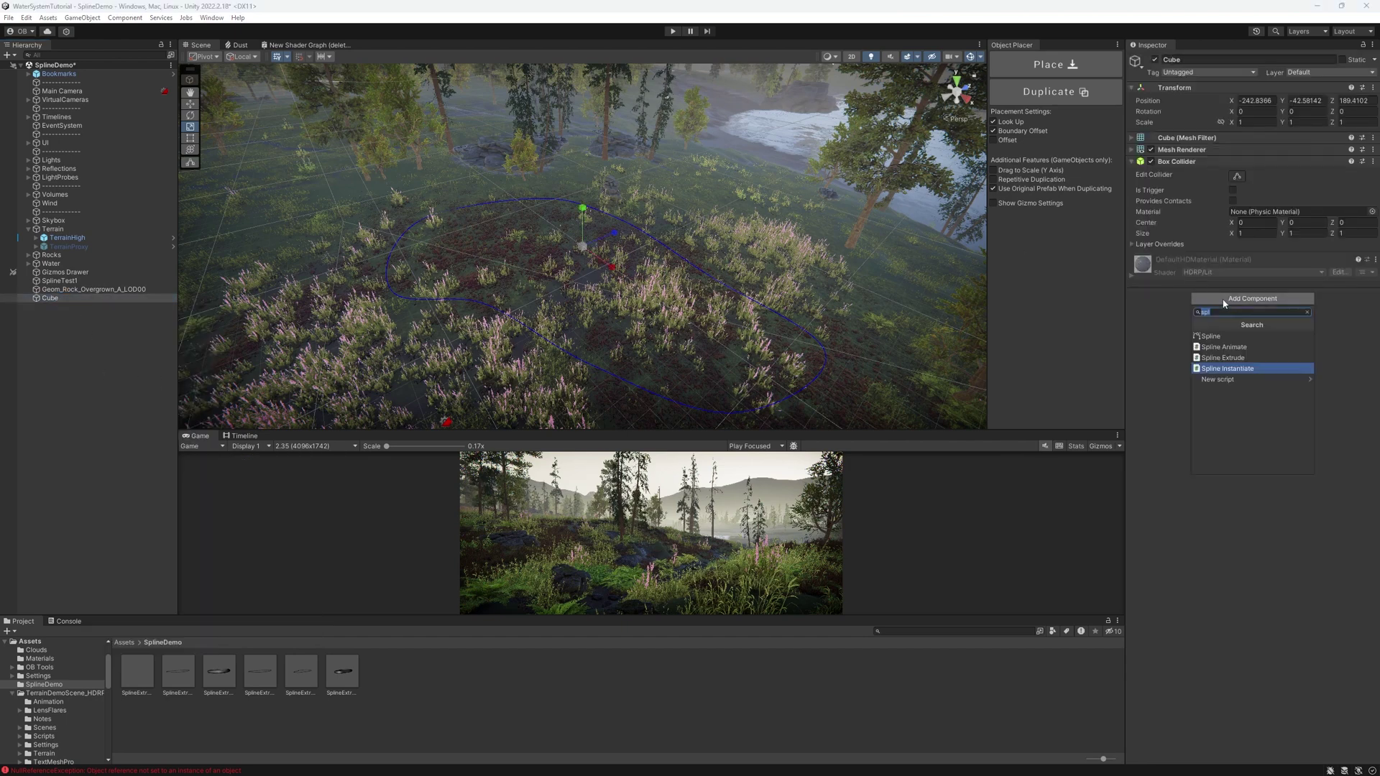
left_click(1249, 350)
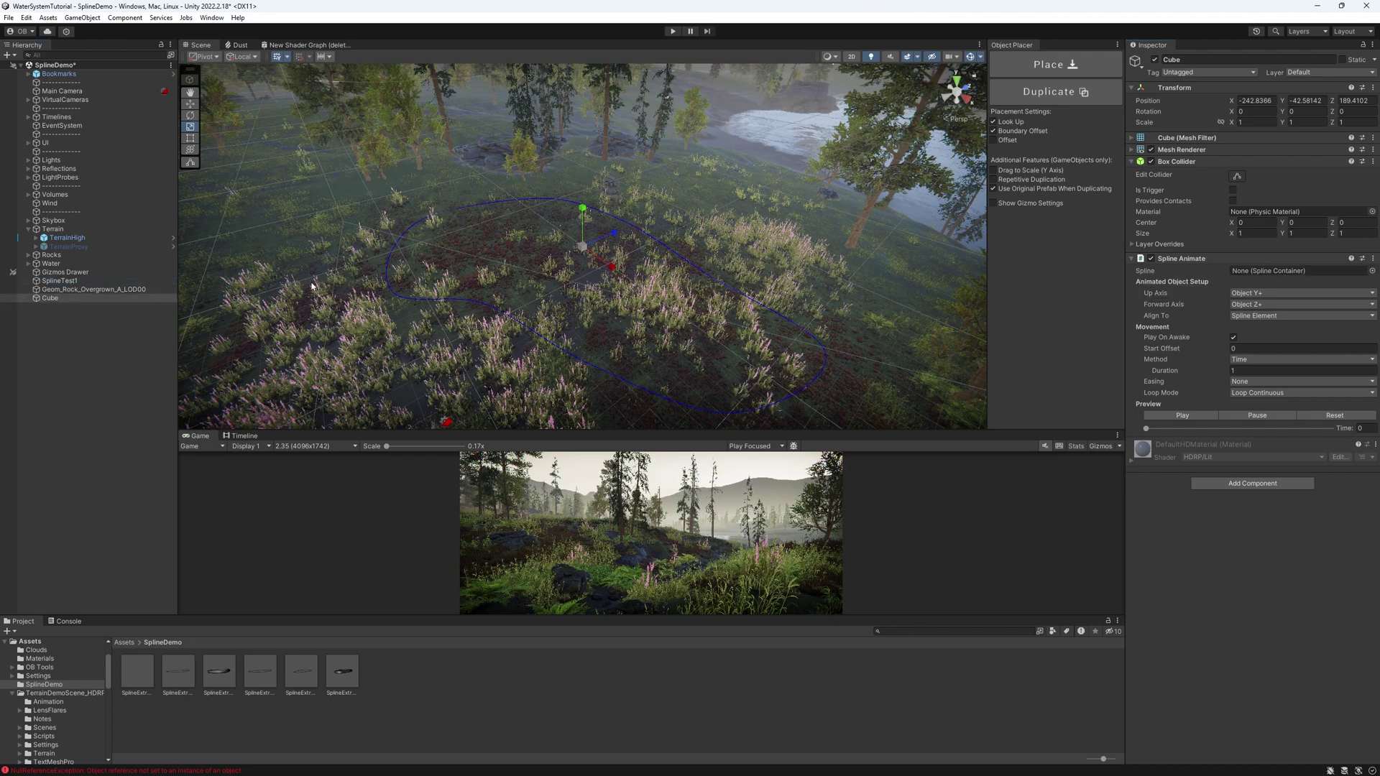
Assign SplineTest1 as the cube's path, preview it, and keep Method on Time after trying Speed
left_click_drag(1259, 278, 1272, 270)
left_click(1181, 417)
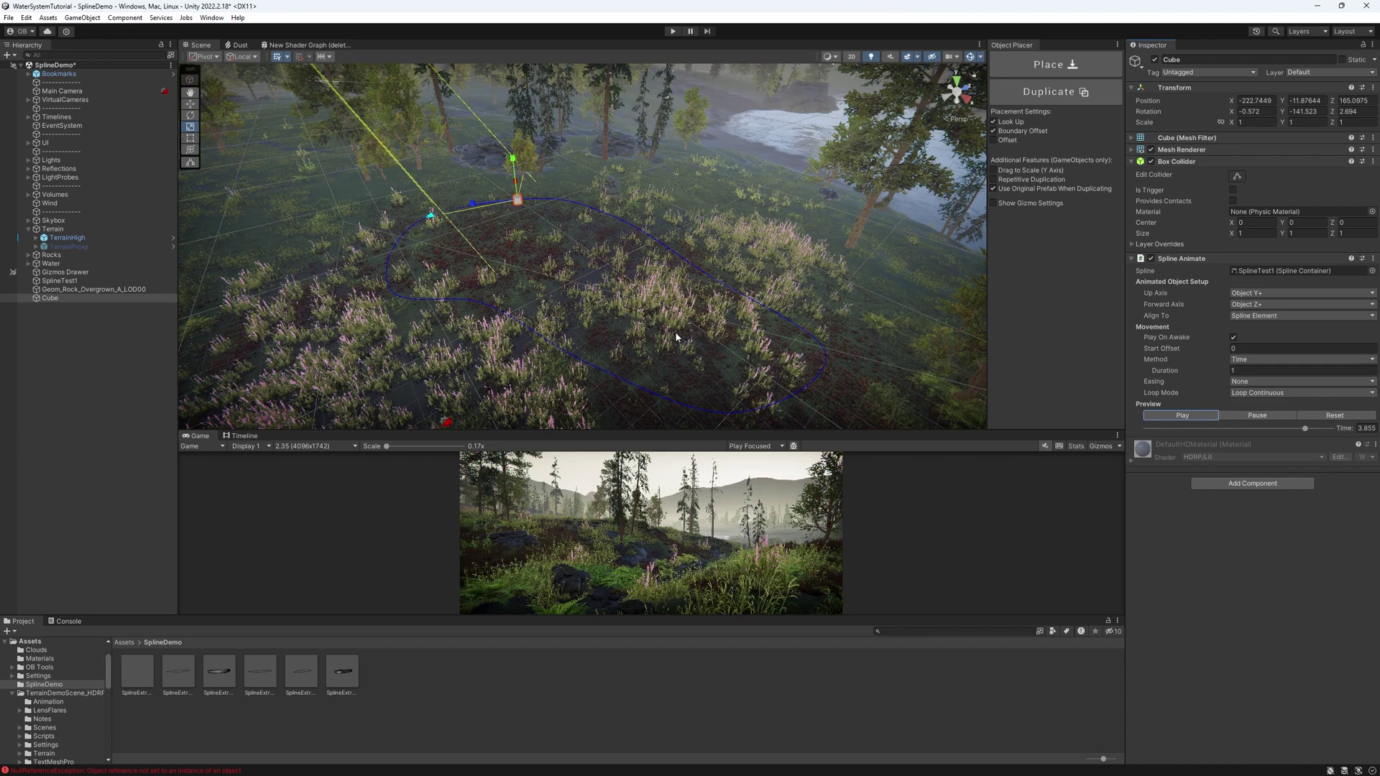
left_click(1251, 360)
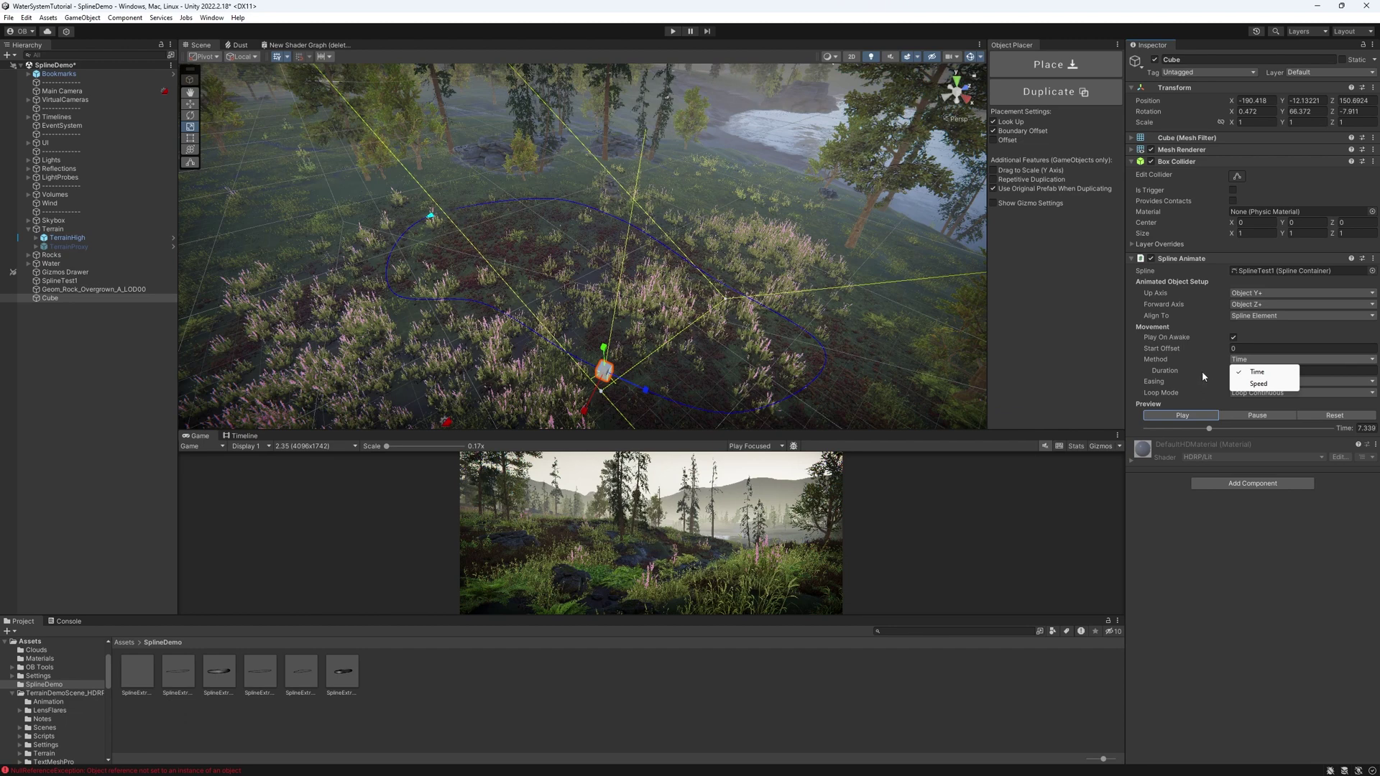
left_click(1260, 384)
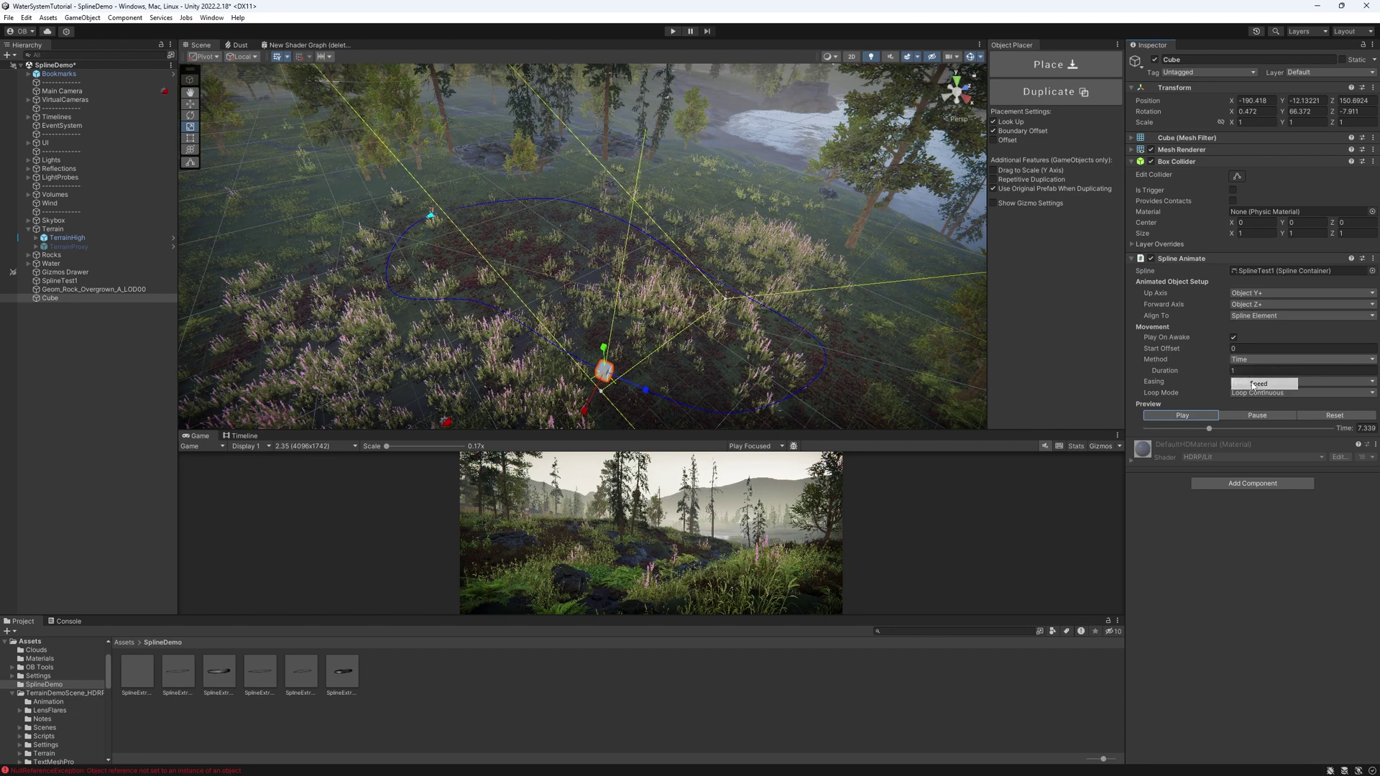
left_click(1245, 362)
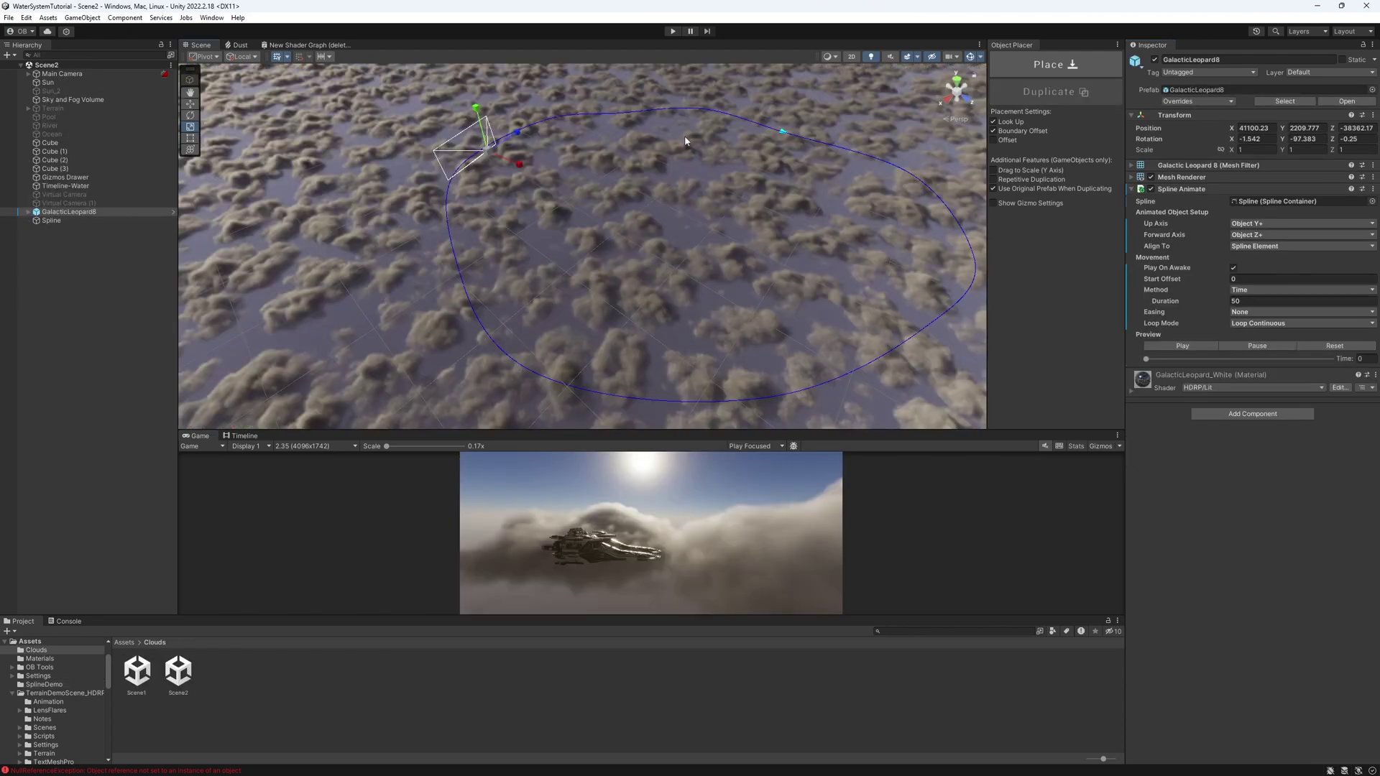
Run the cloud scene to watch the ship fly, checking Timeline-Water's timeline along the way
right_click_drag(596, 224, 547, 149)
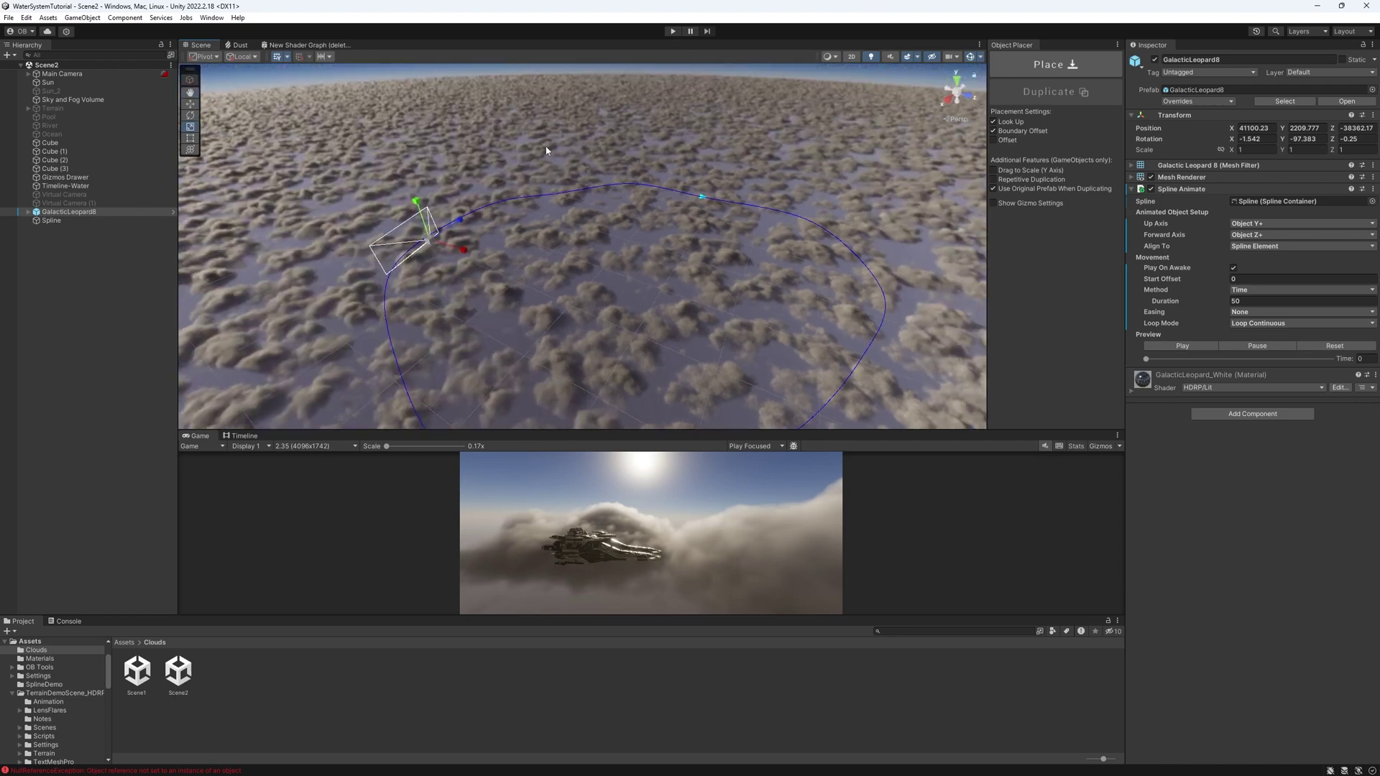
right_click_drag(761, 246, 699, 233)
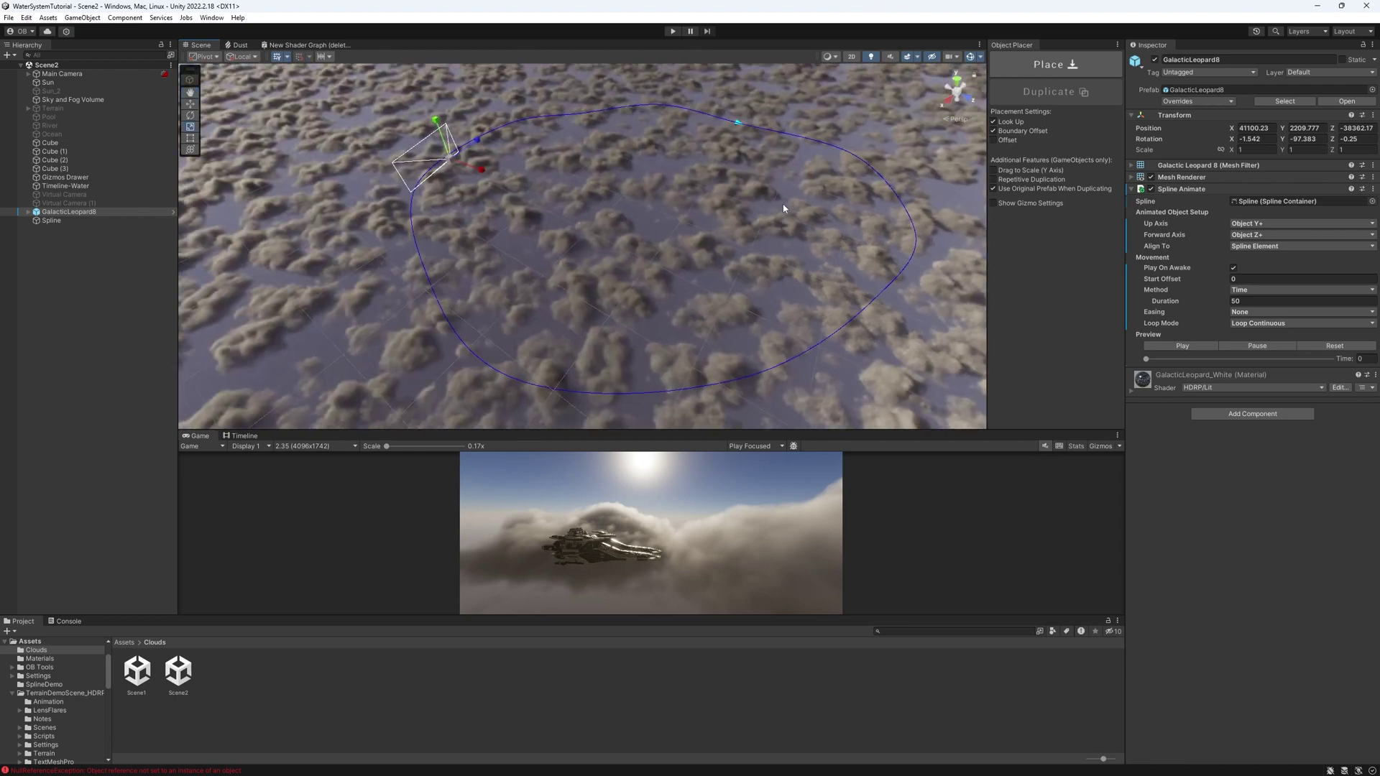
middle_click_drag(815, 160, 697, 135)
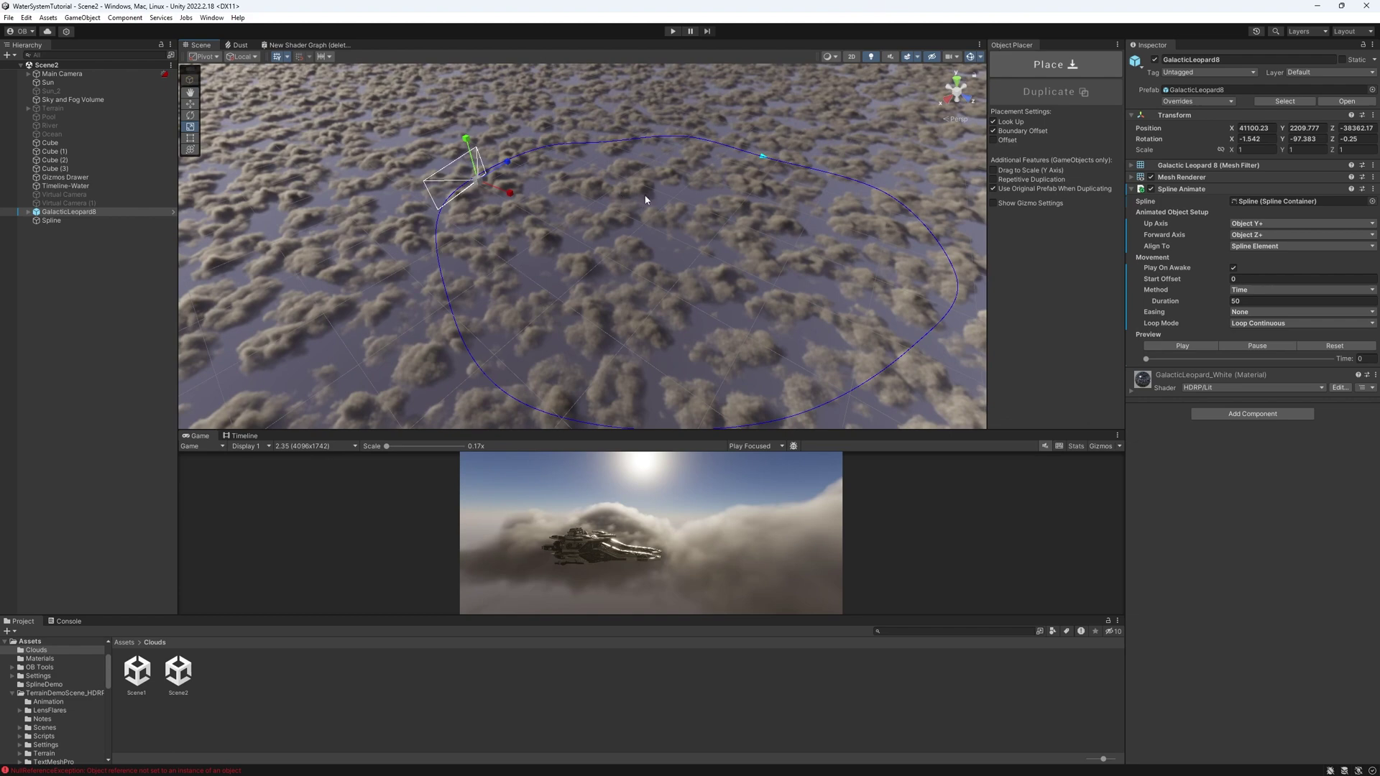
left_click(672, 31)
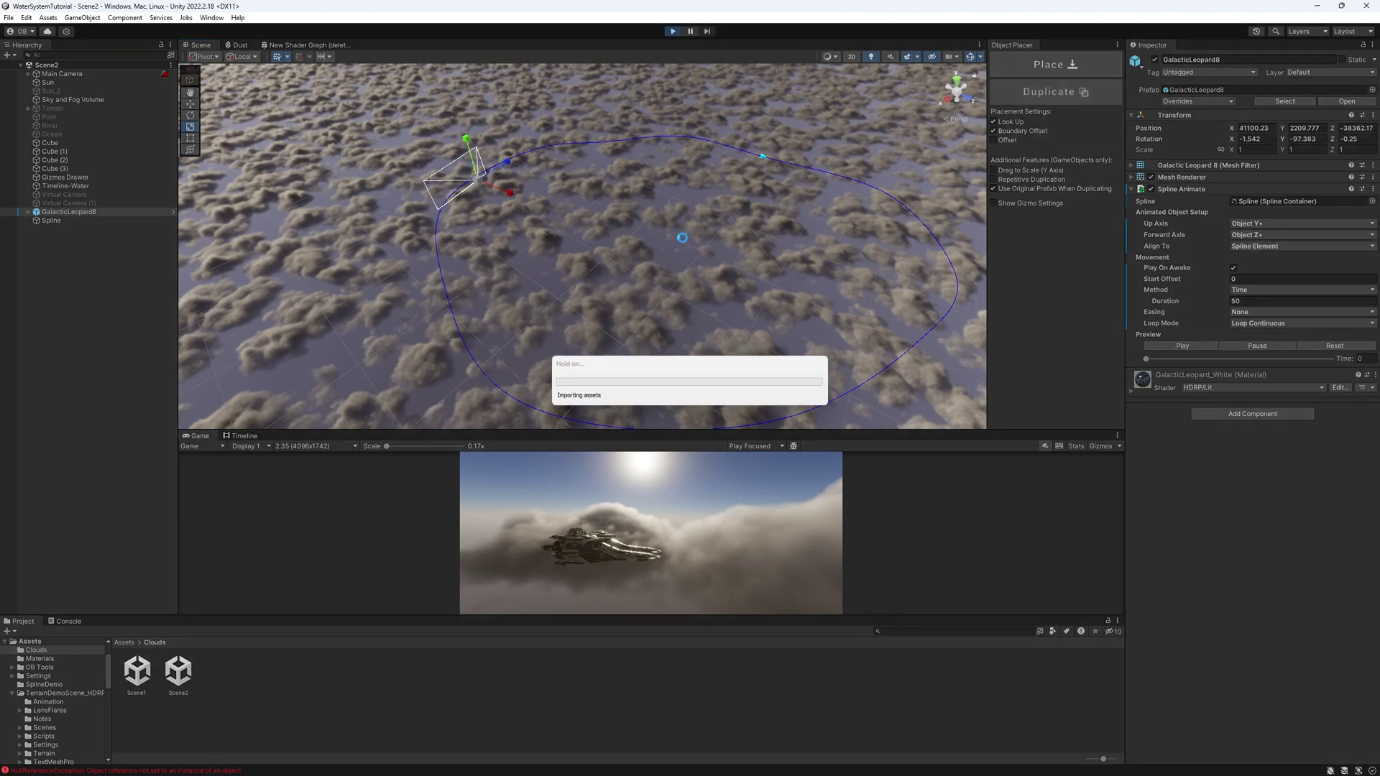
scroll(754, 299, "up", 2)
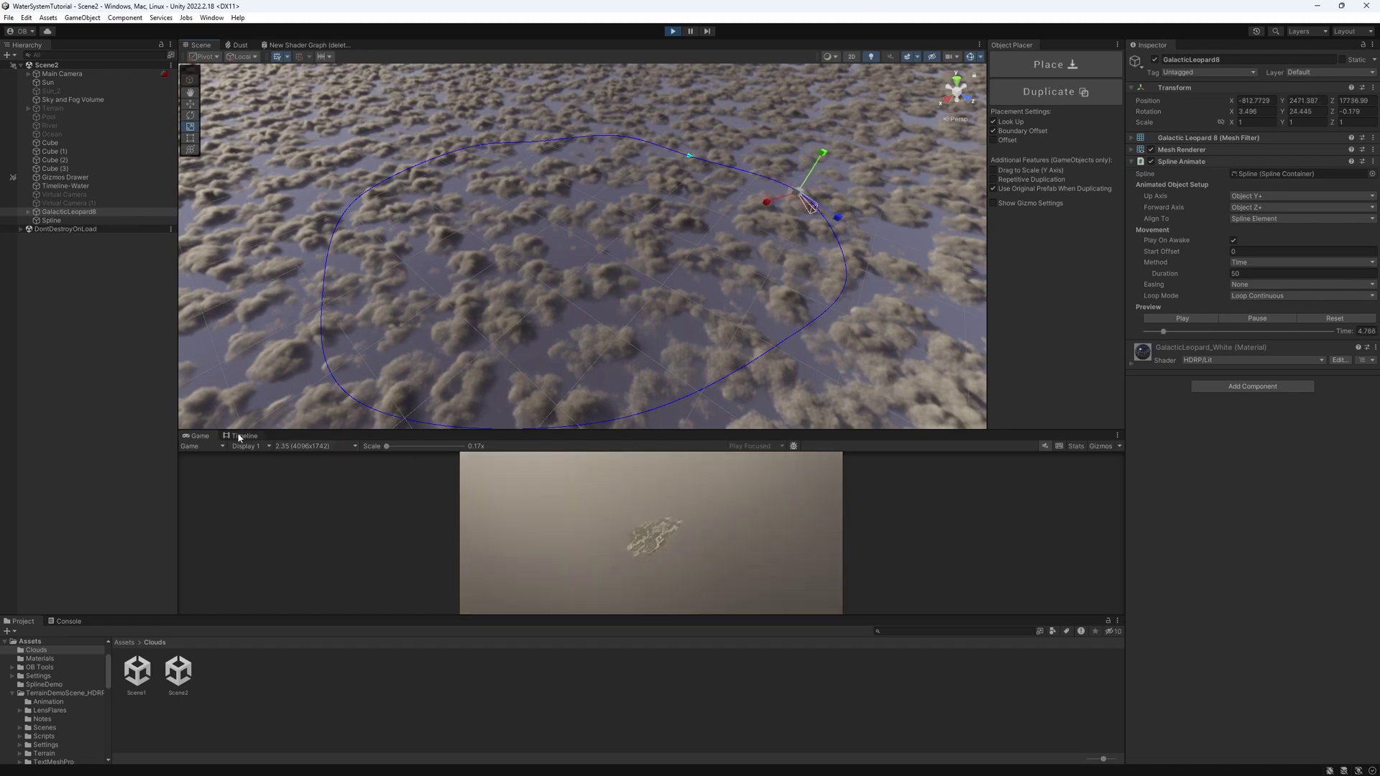
left_click(65, 186)
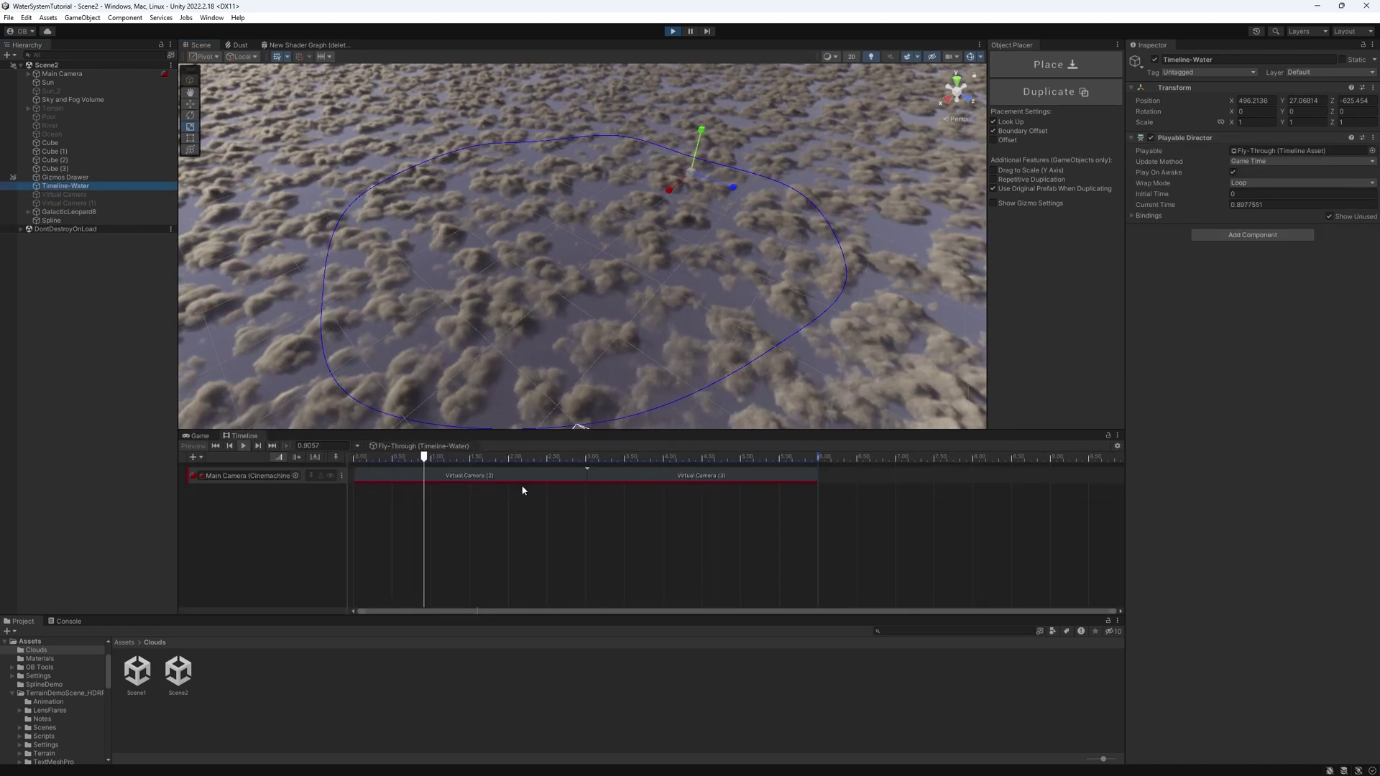
left_click(200, 436)
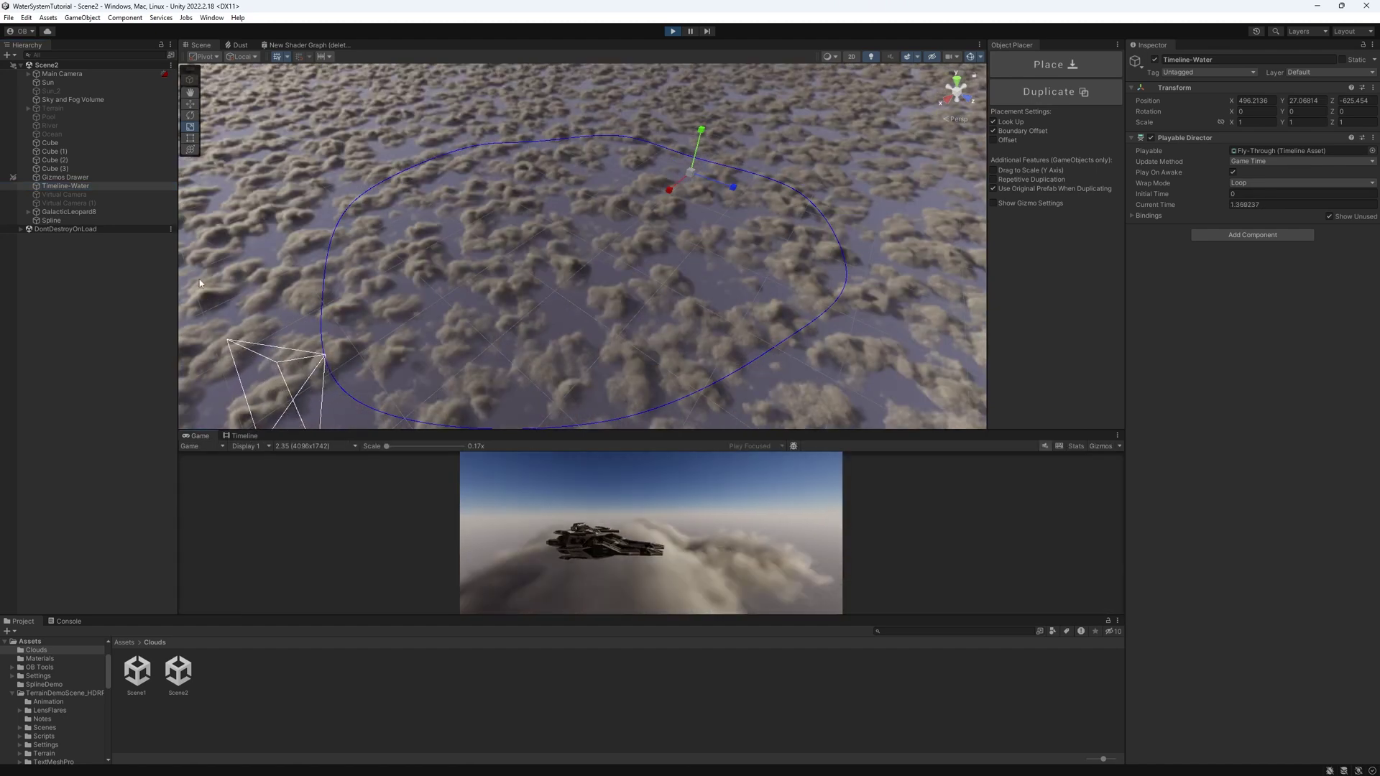
Set GalacticLeopard8's Spline Animate Duration to 10
left_click(69, 212)
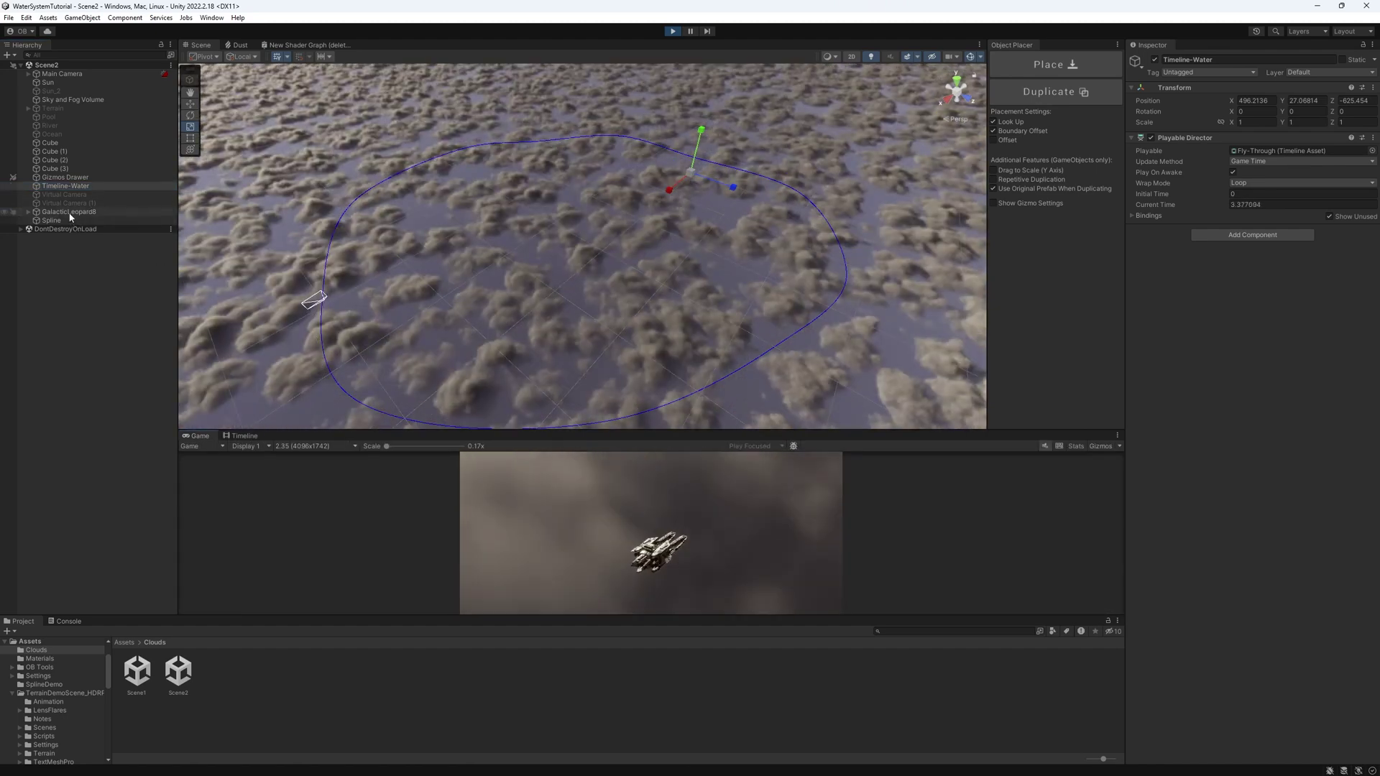
left_click(1251, 274)
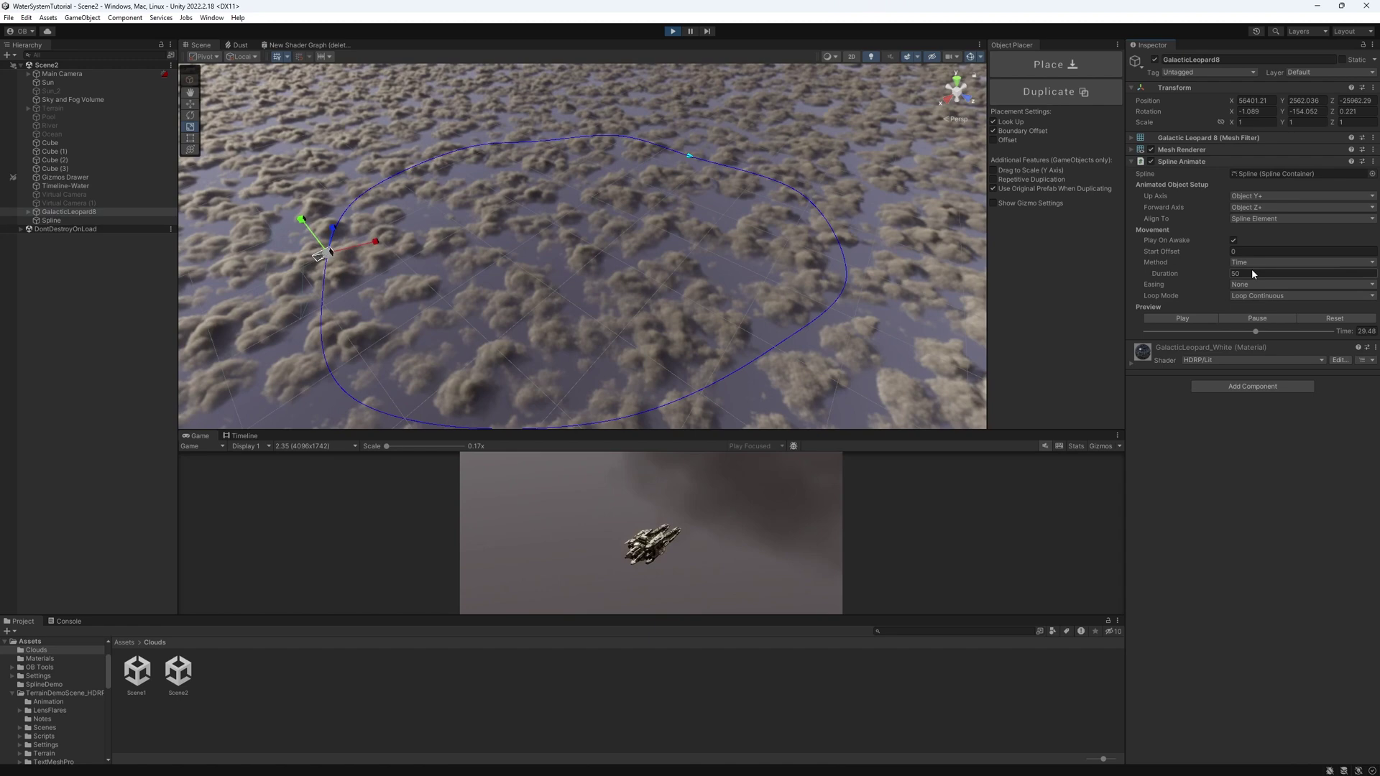
type("10")
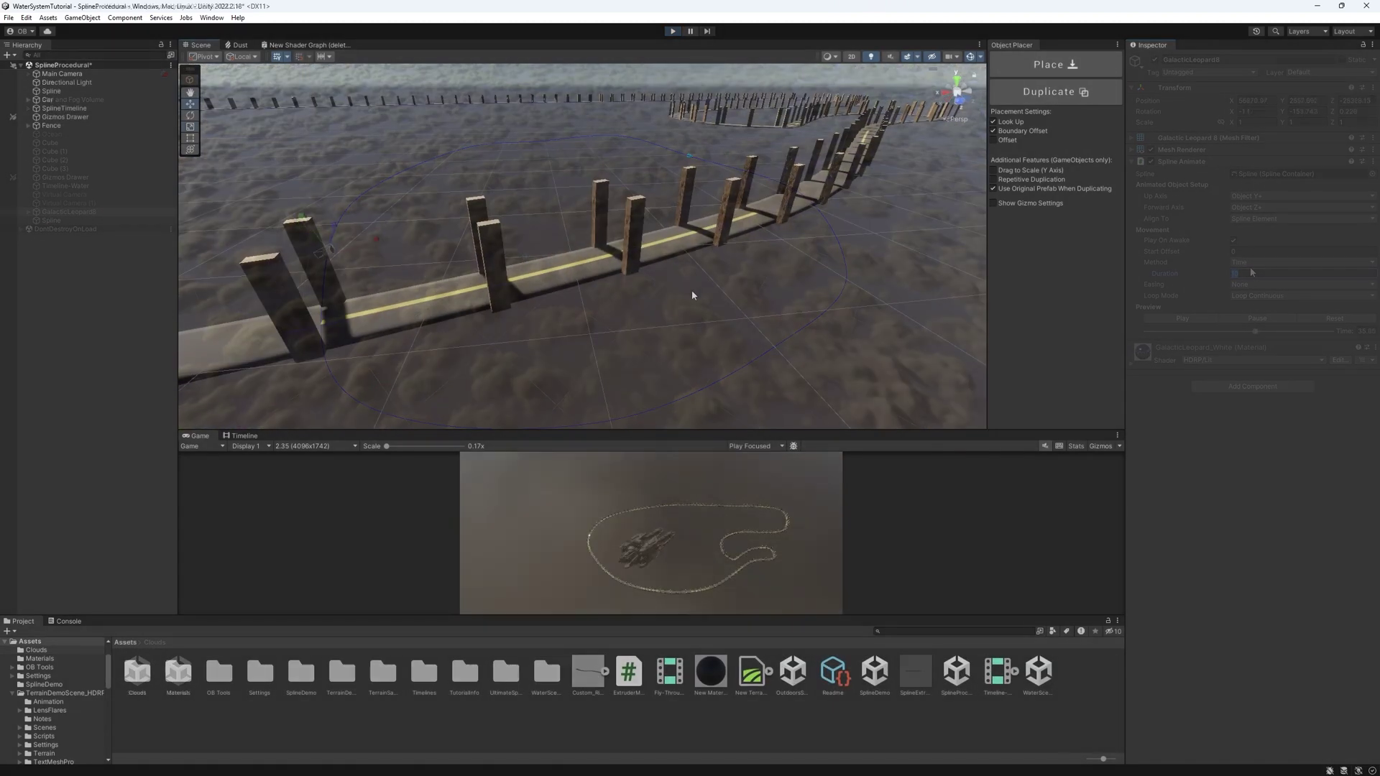
mouse_move(692, 291)
right_mouse_down()
mouse_move(439, 294)
mouse_move(629, 310)
right_mouse_up()
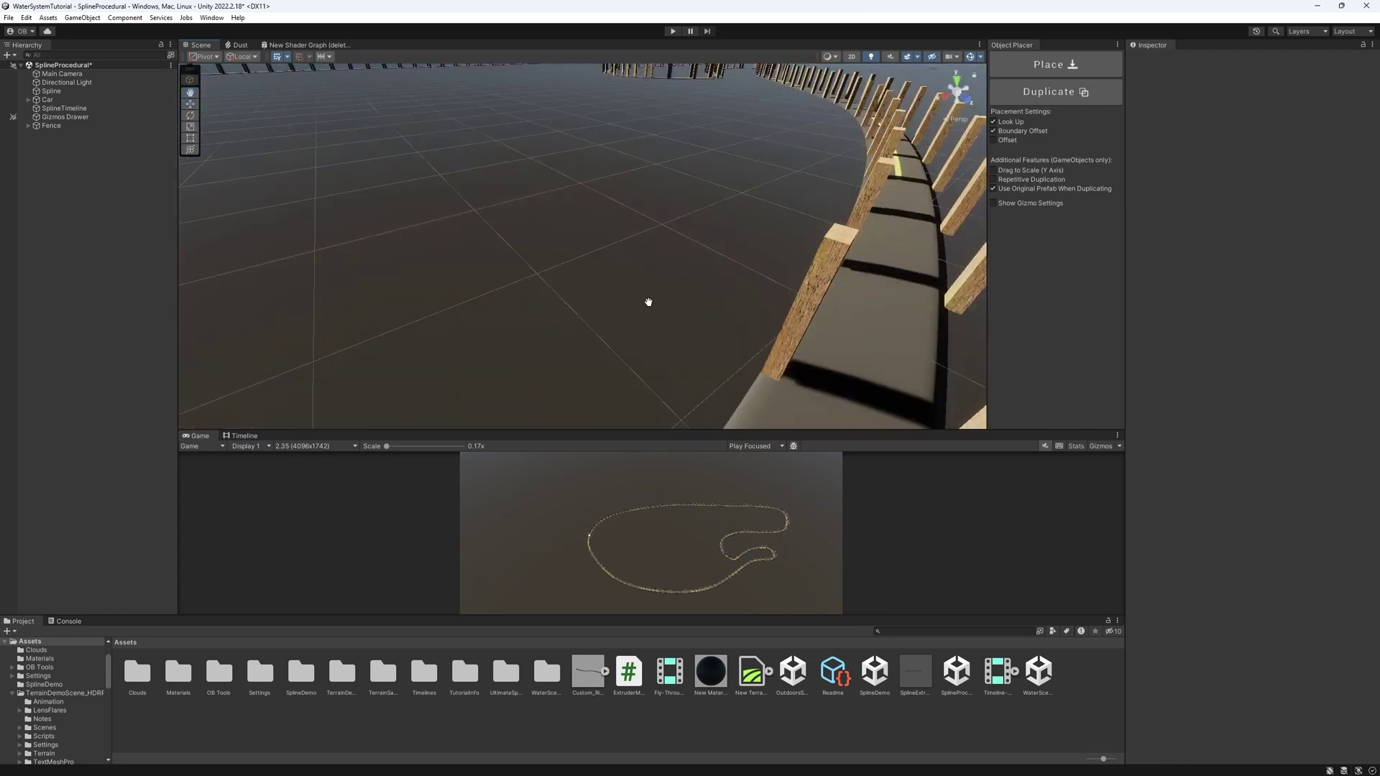
scroll(698, 305, "down", 2)
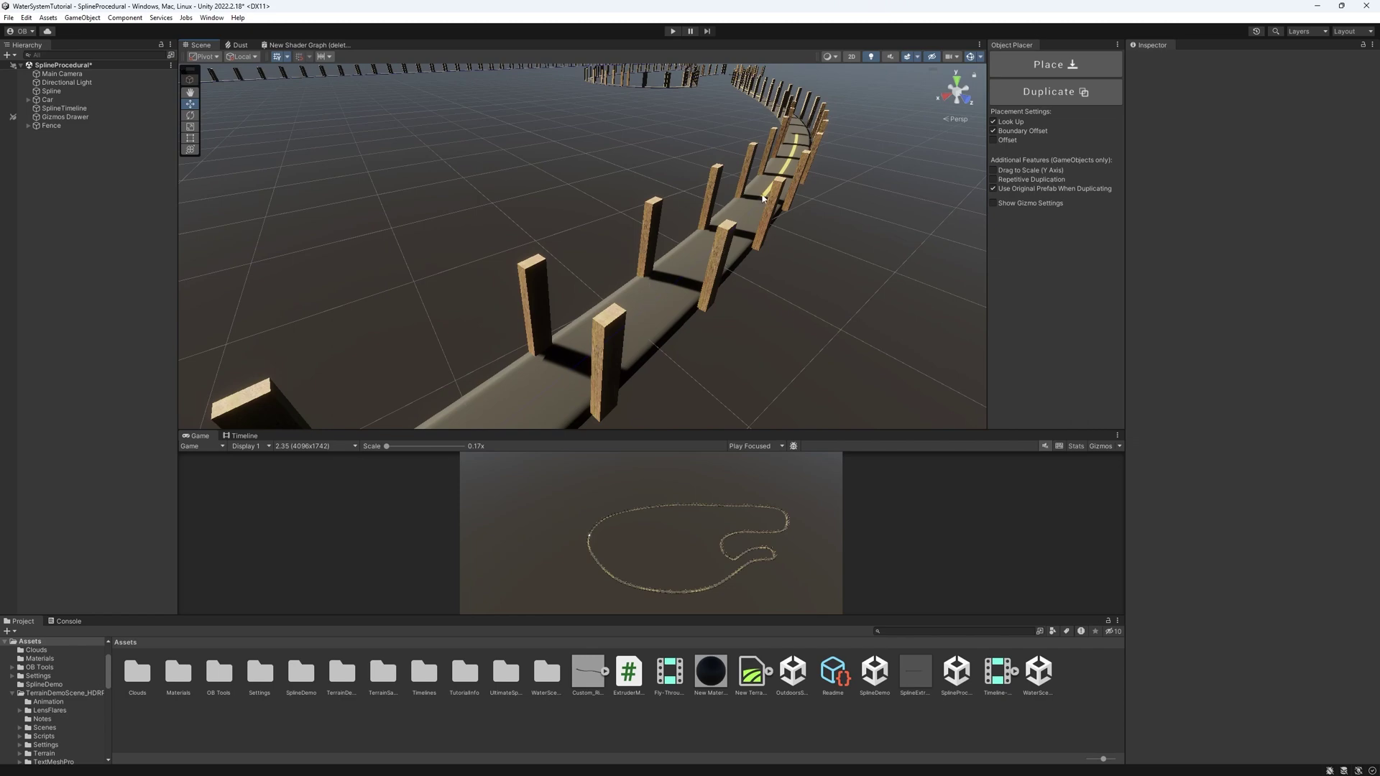
scroll(615, 235, "down", 5)
scroll(647, 195, "down", 3)
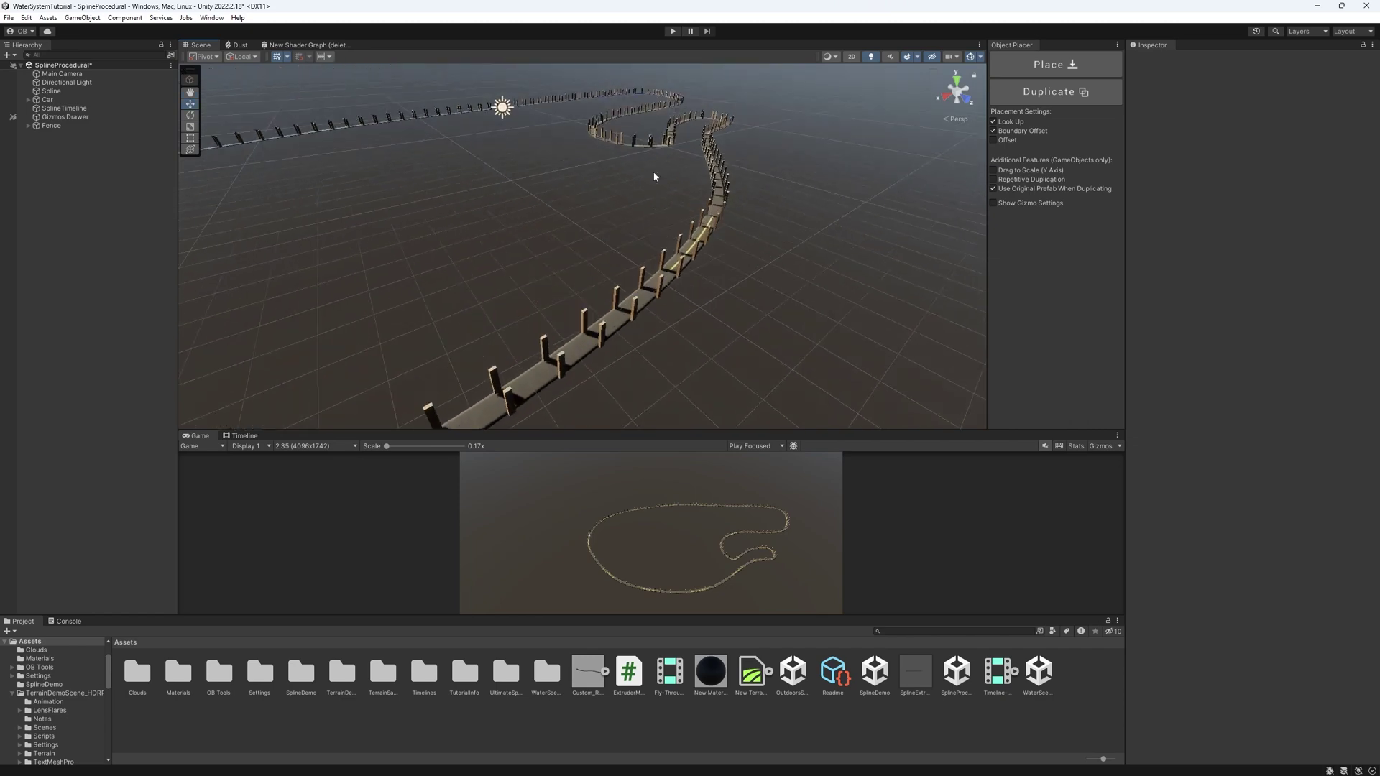
Frame the Car and then the Fence objects in the Scene view to inspect them up close
right_click_drag(655, 233, 431, 270)
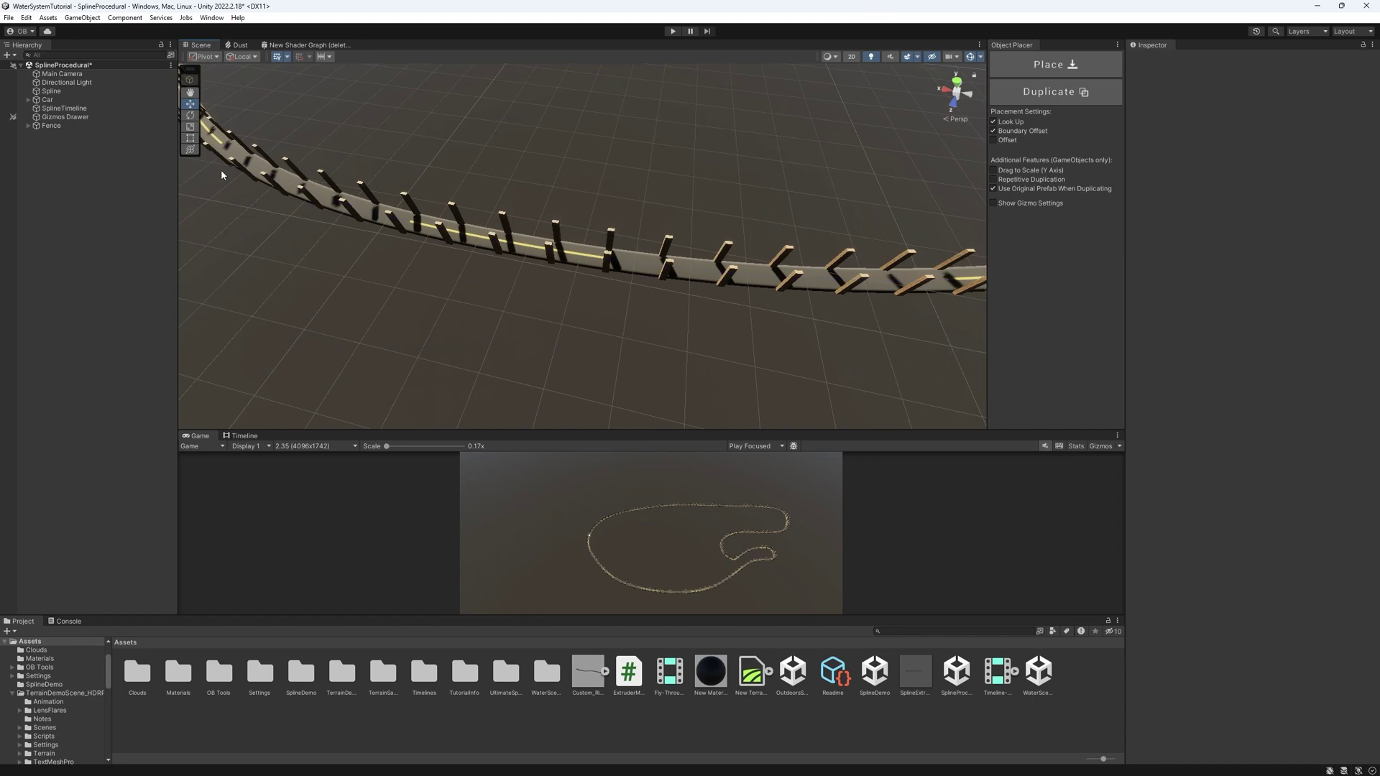
double_click(49, 99)
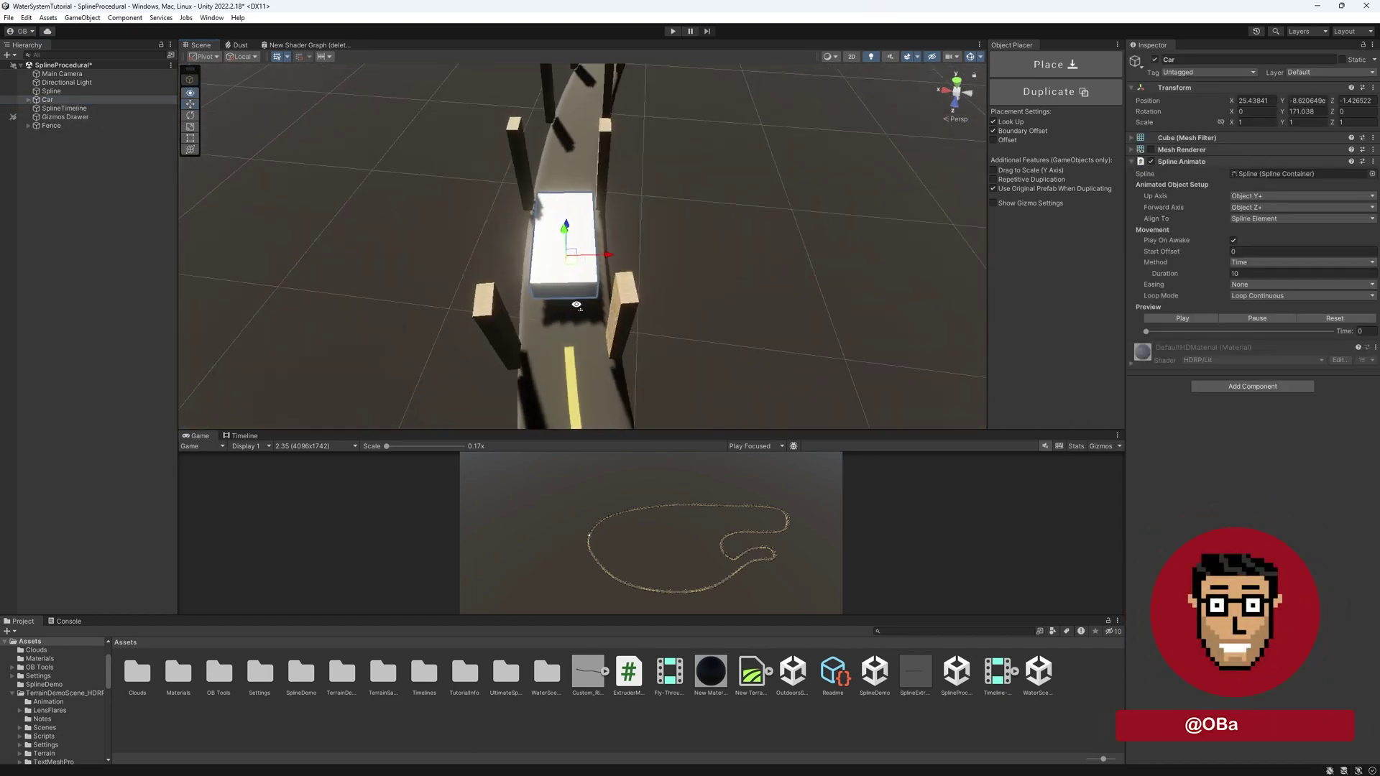
right_click_drag(774, 259, 690, 269)
double_click(50, 126)
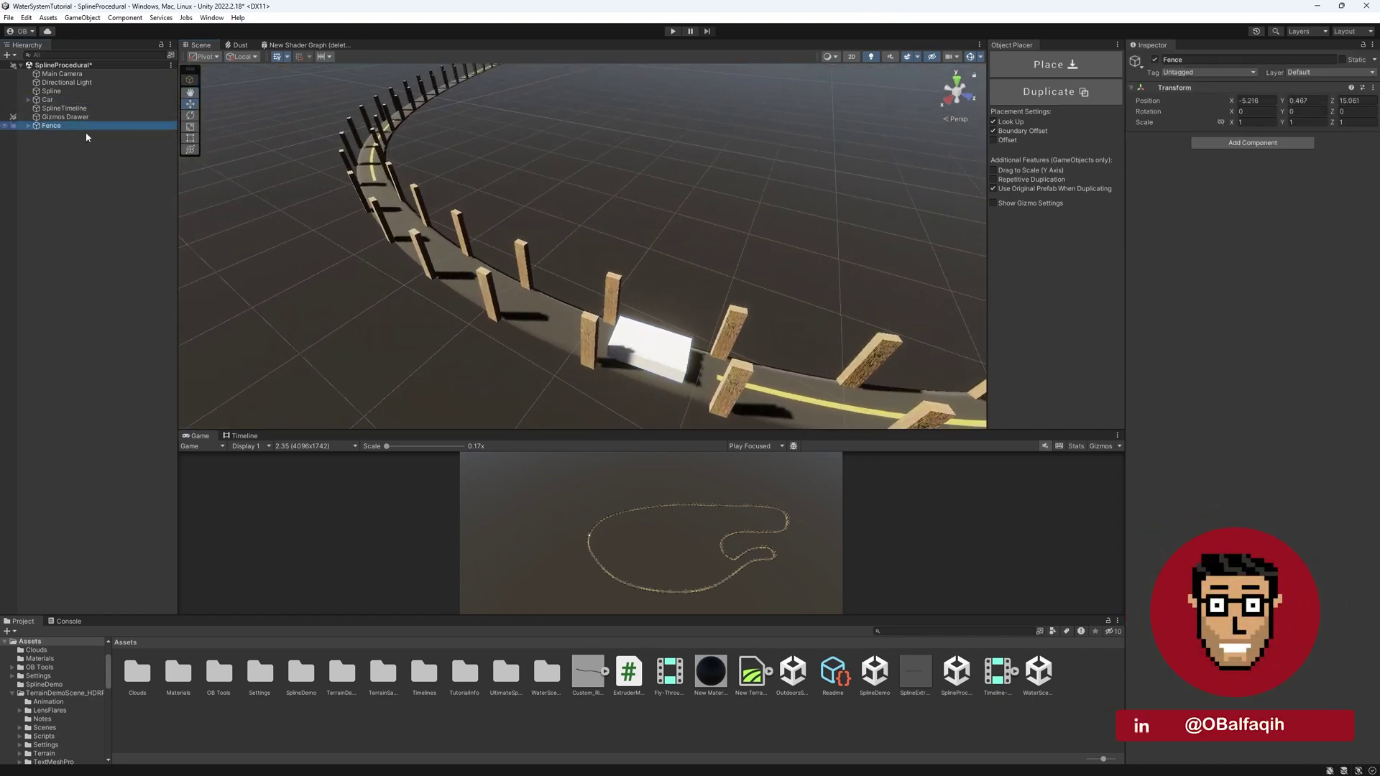
mouse_move(594, 265)
right_mouse_down()
mouse_move(518, 281)
mouse_move(453, 270)
right_mouse_up()
scroll(517, 281, "down", 3)
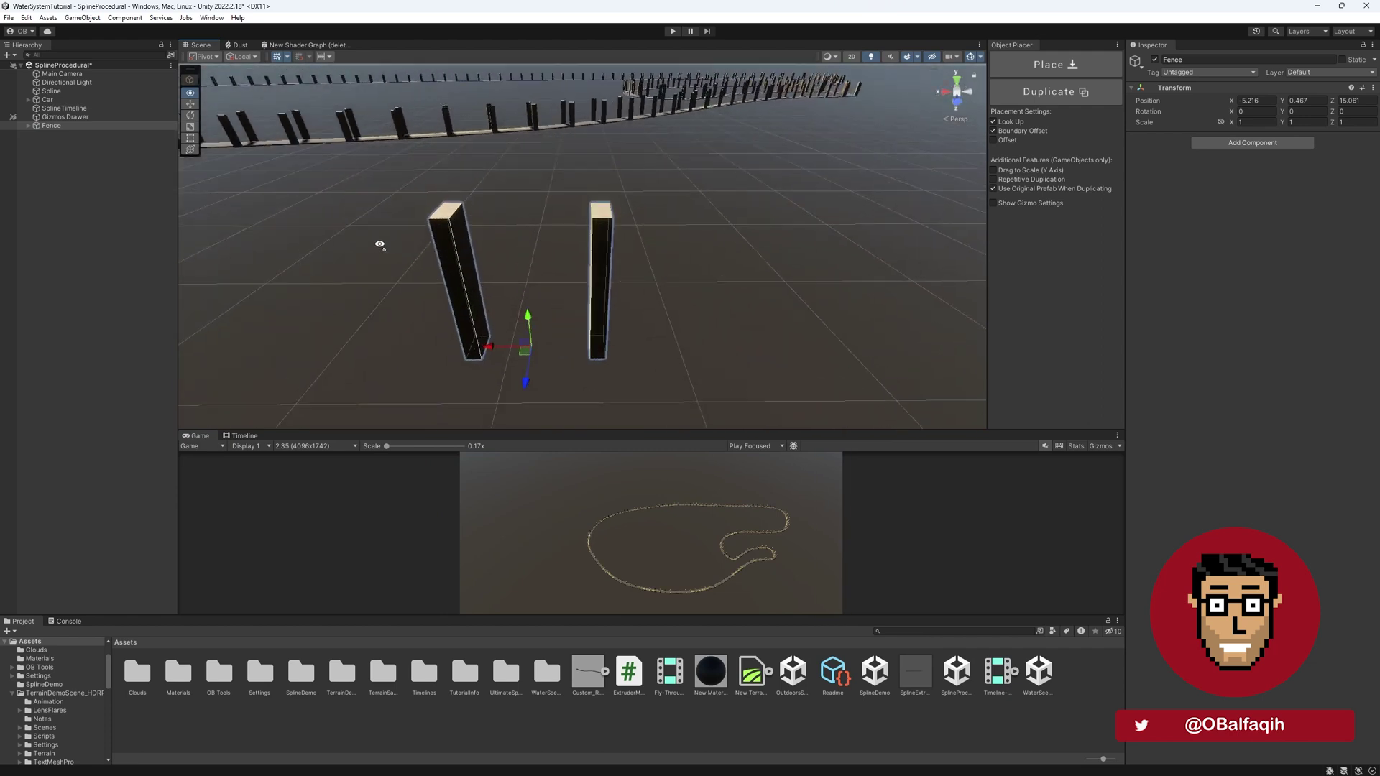
Expand Fence to reveal its post cubes and look along the row of distant posts
left_click(28, 126)
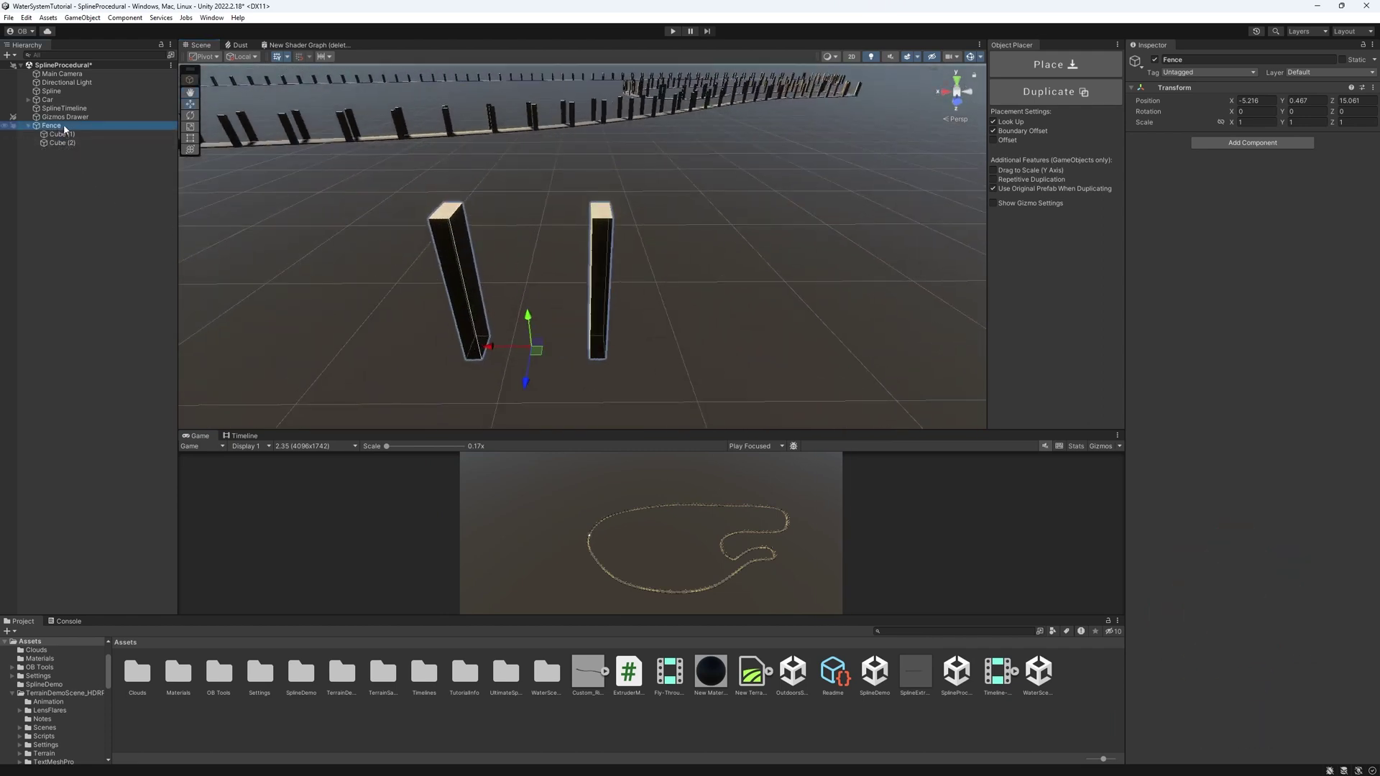
right_click_drag(530, 262, 524, 236)
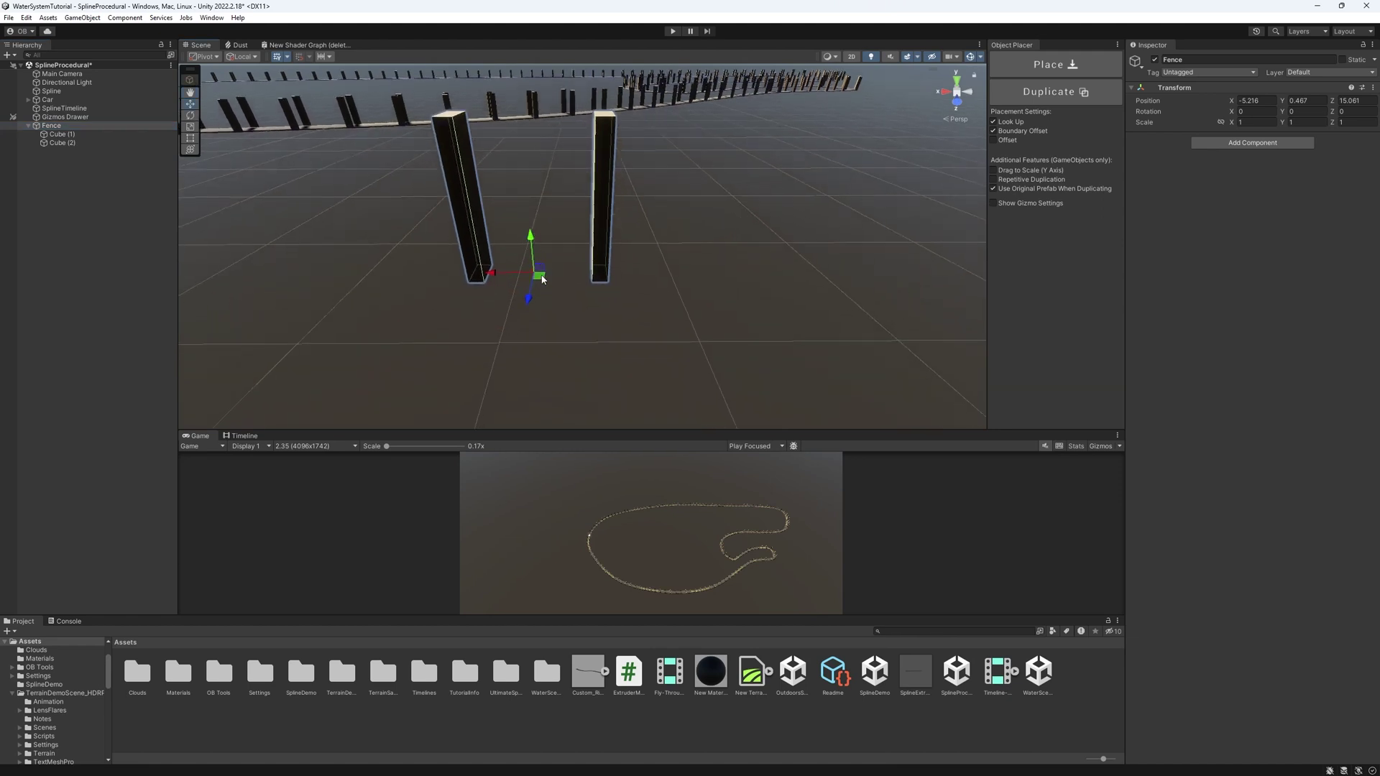
middle_click_drag(574, 272, 513, 282)
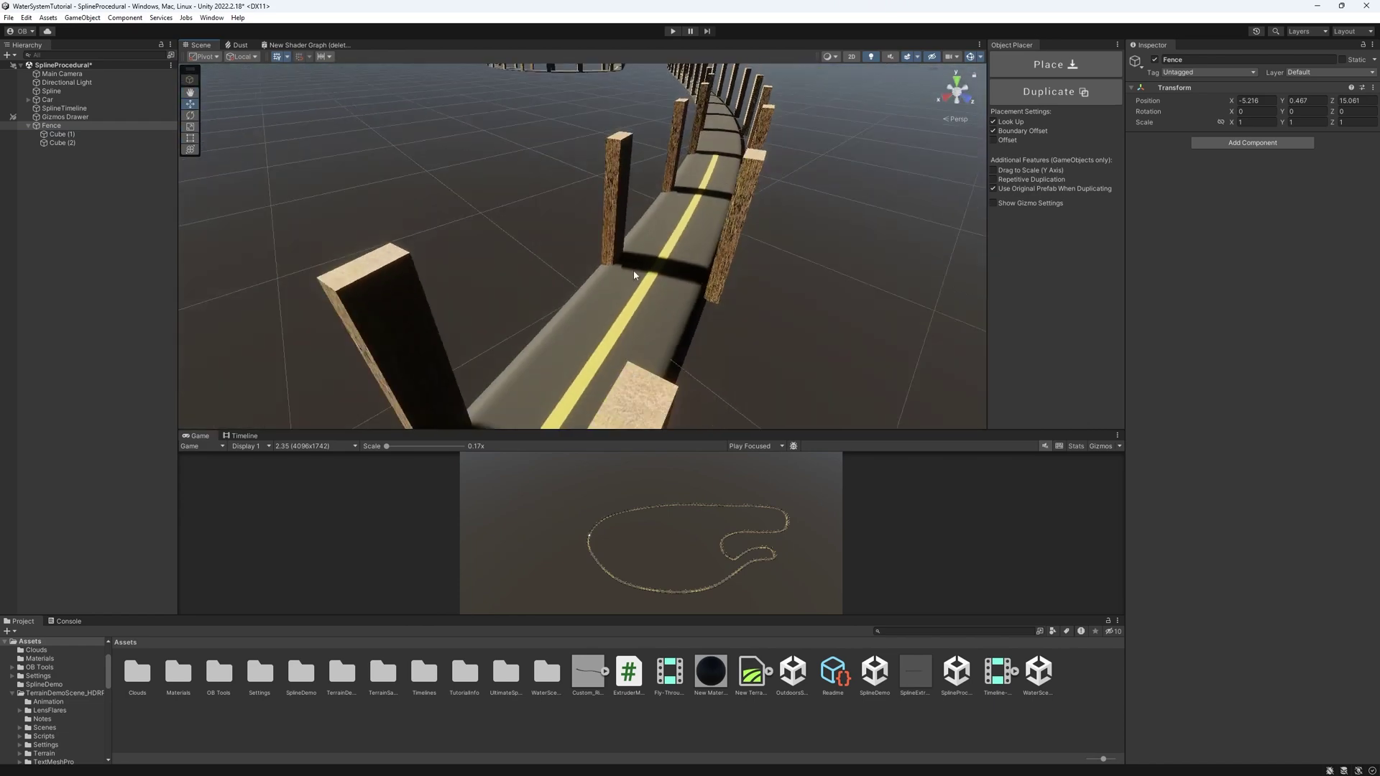
mouse_move(663, 260)
right_mouse_down()
mouse_move(723, 305)
mouse_move(715, 325)
right_mouse_up()
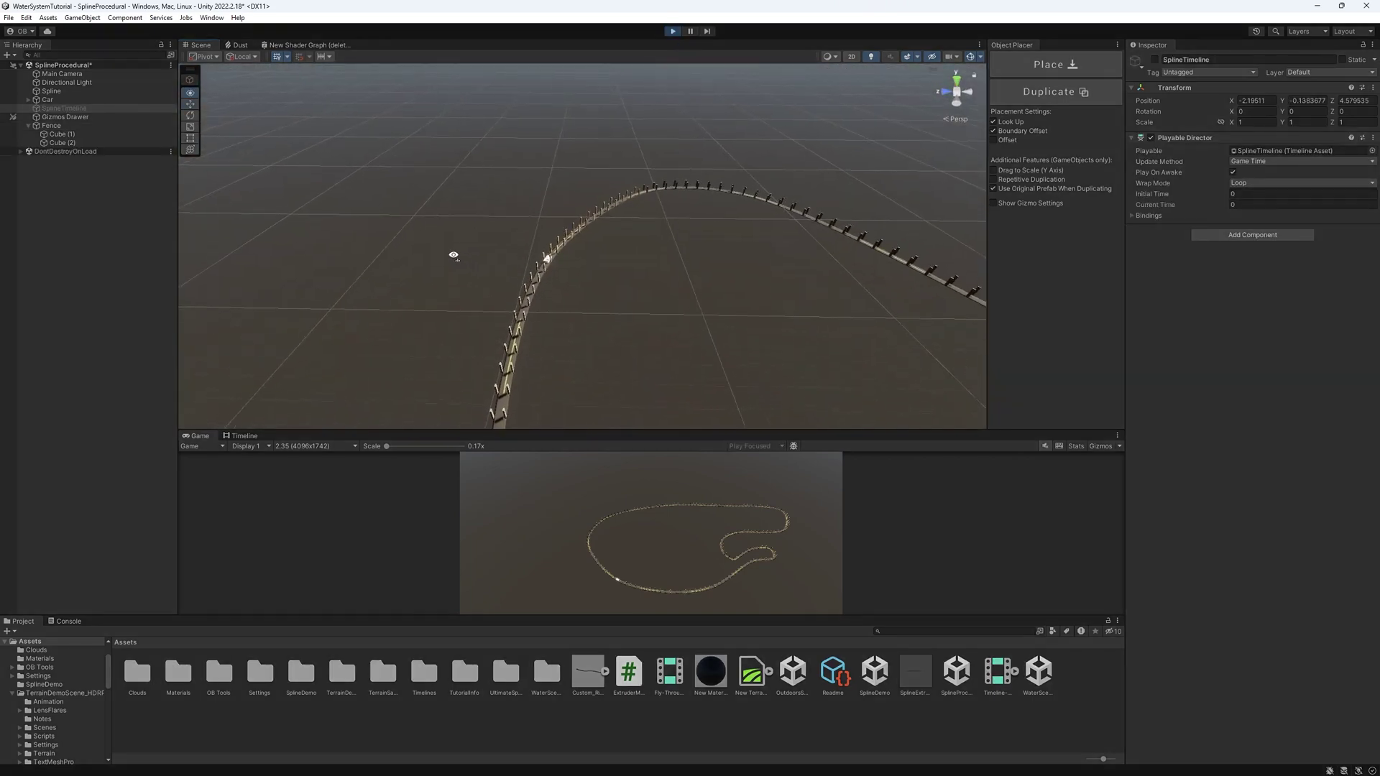
Select the Spline object and shorten its Spline Extrude range from both ends
mouse_move(464, 249)
right_mouse_down()
mouse_move(828, 219)
mouse_move(701, 337)
right_mouse_up()
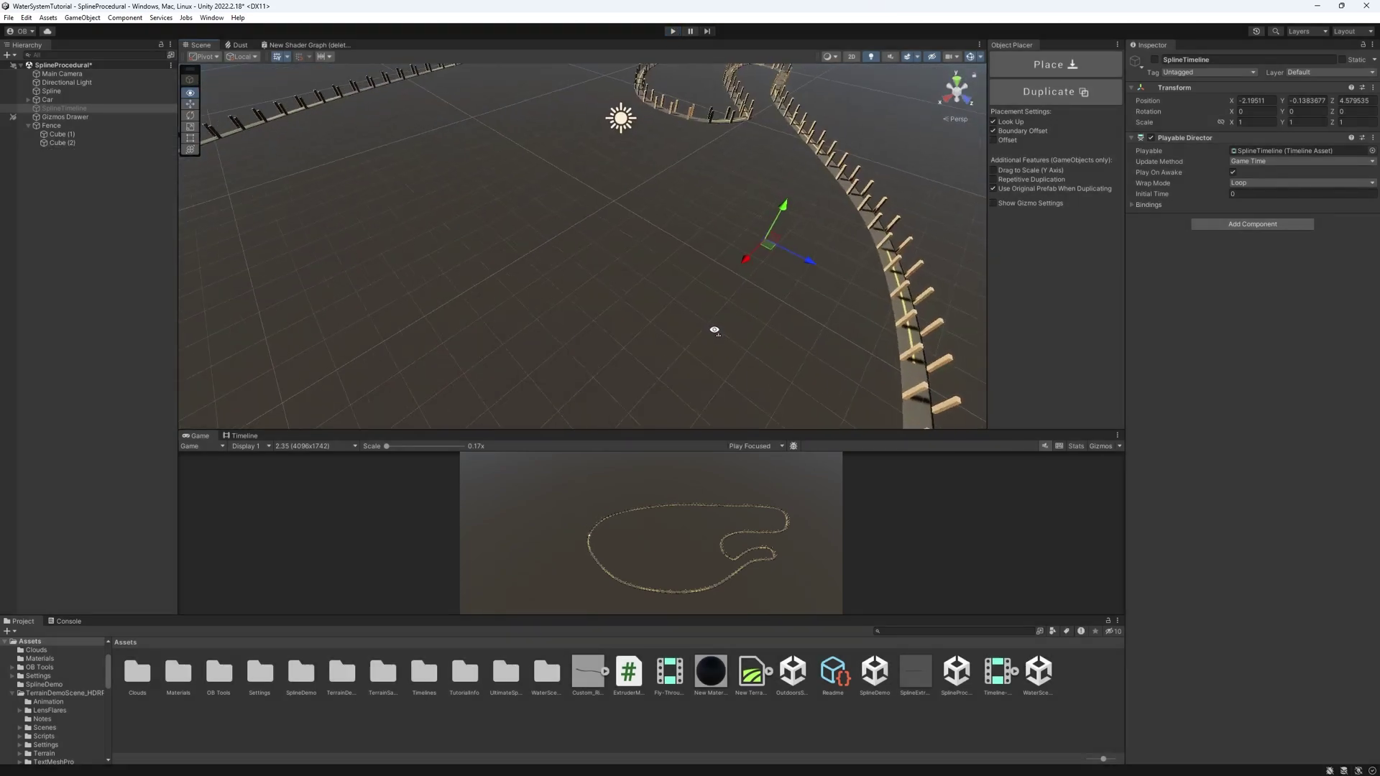
left_click(701, 336)
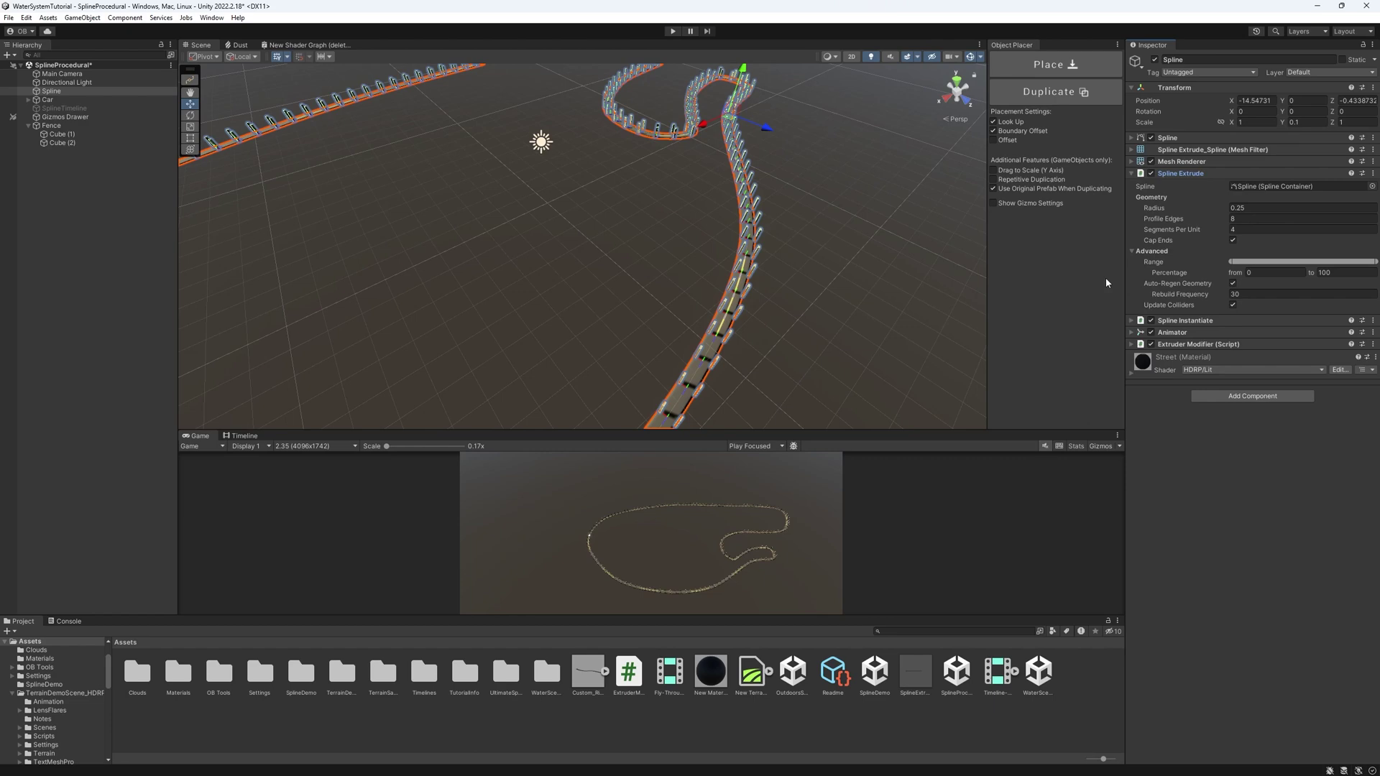
left_click_drag(1373, 262, 1331, 262)
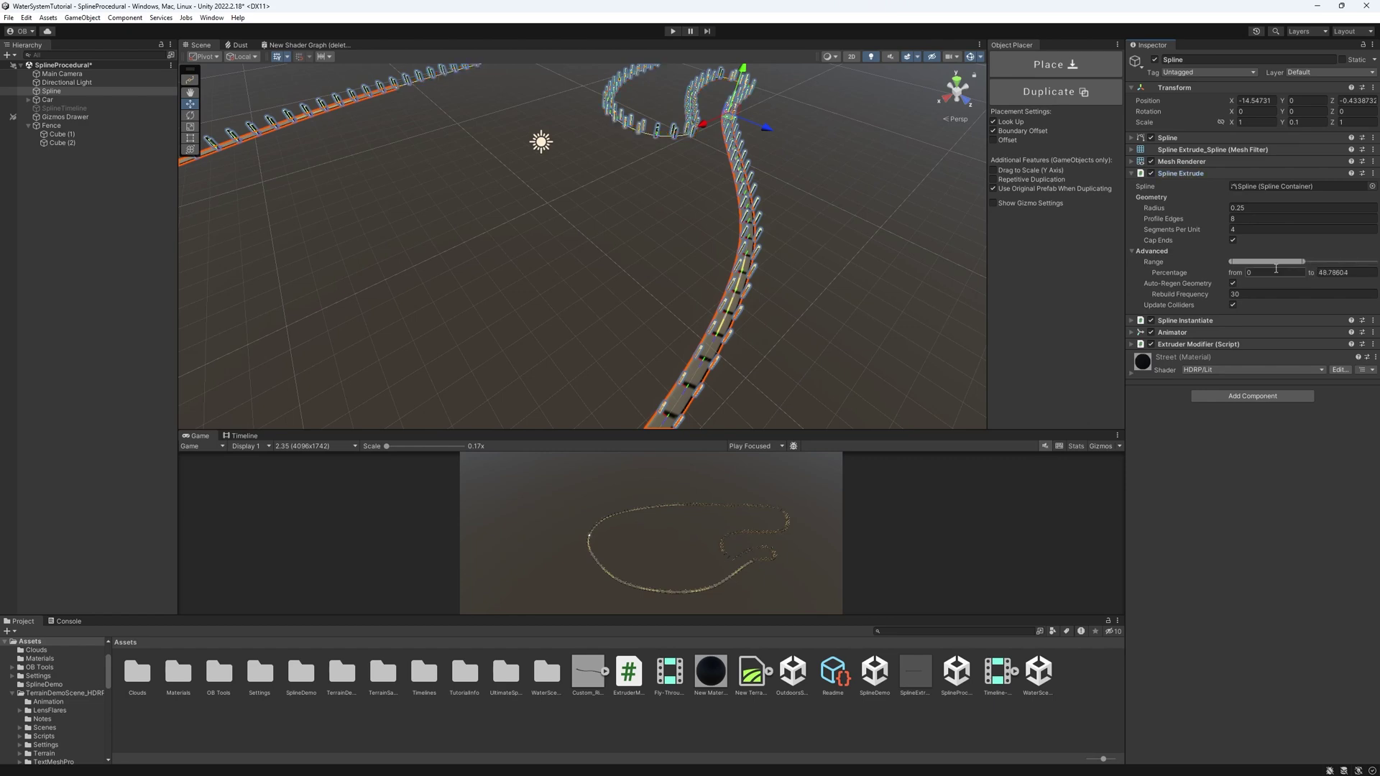
left_click_drag(1231, 263, 1273, 262)
right_click_drag(933, 224, 798, 312)
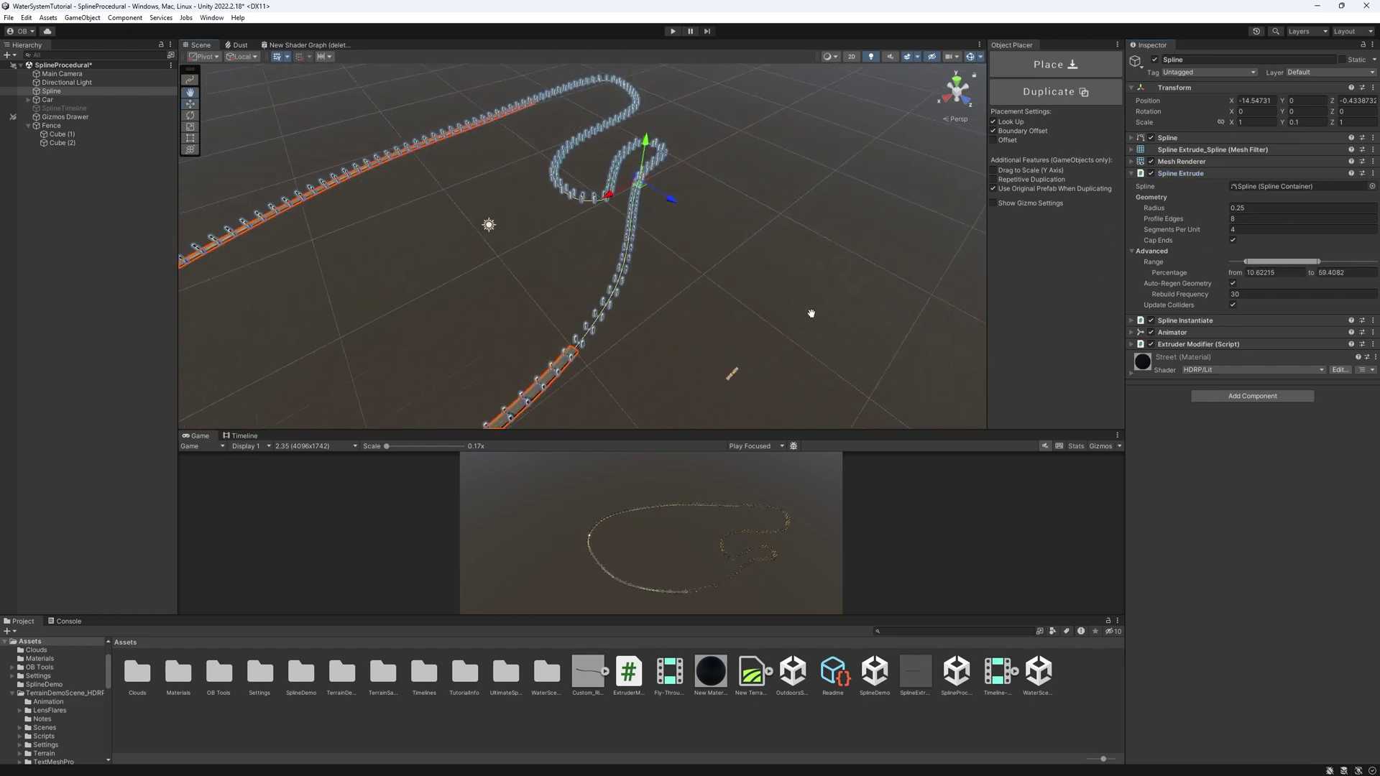
Set the extrude range to run from 0 to about 24.9 percent of the spline
left_click_drag(1270, 264, 1236, 263)
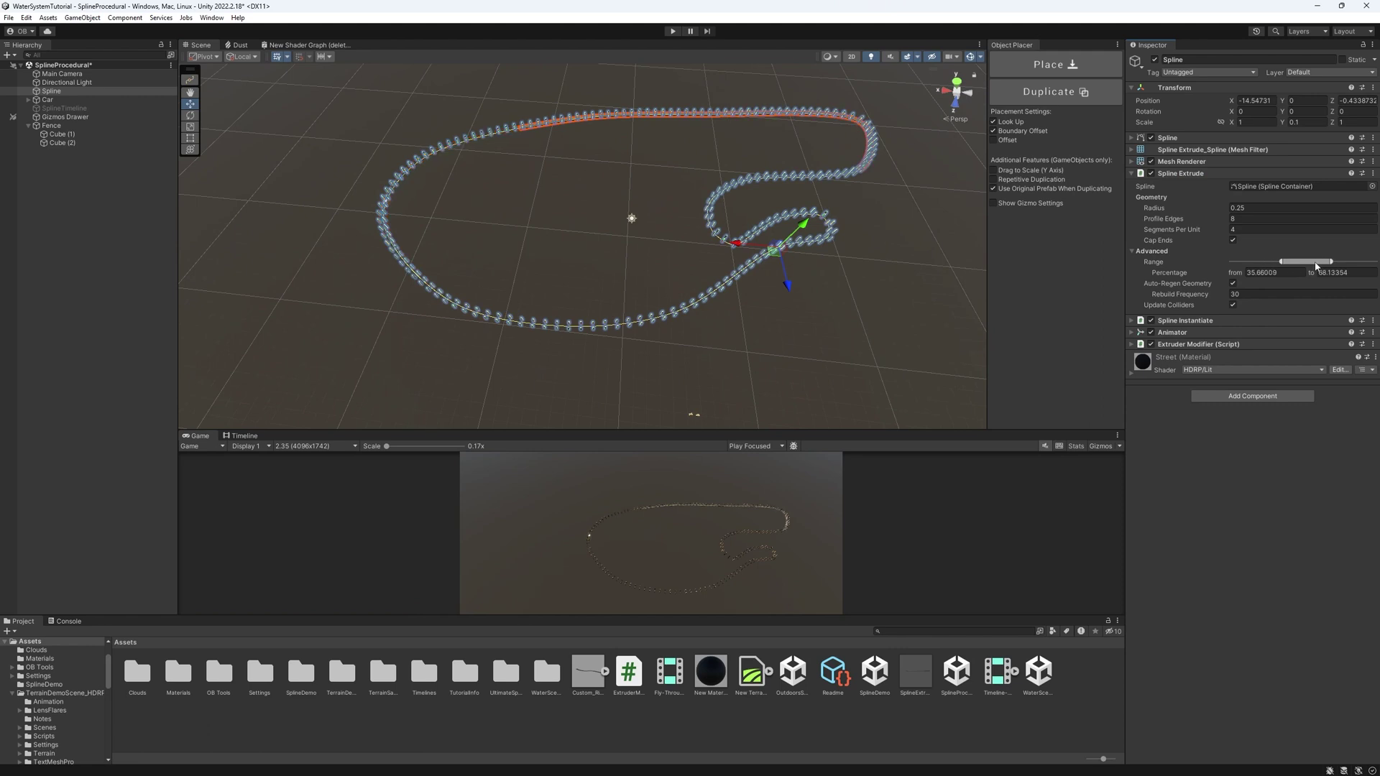
left_click(1251, 272)
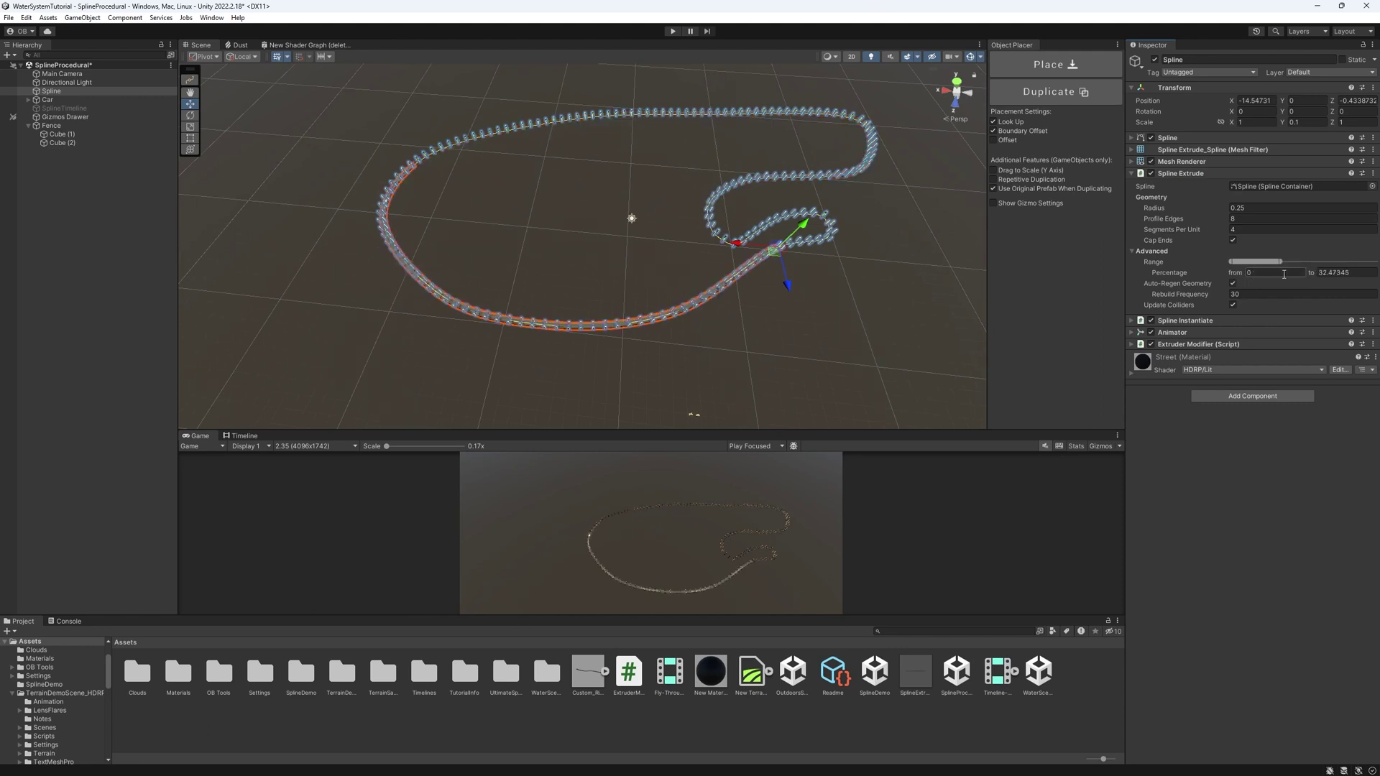
left_click_drag(1281, 262, 1269, 262)
left_click_drag(1251, 274, 1247, 274)
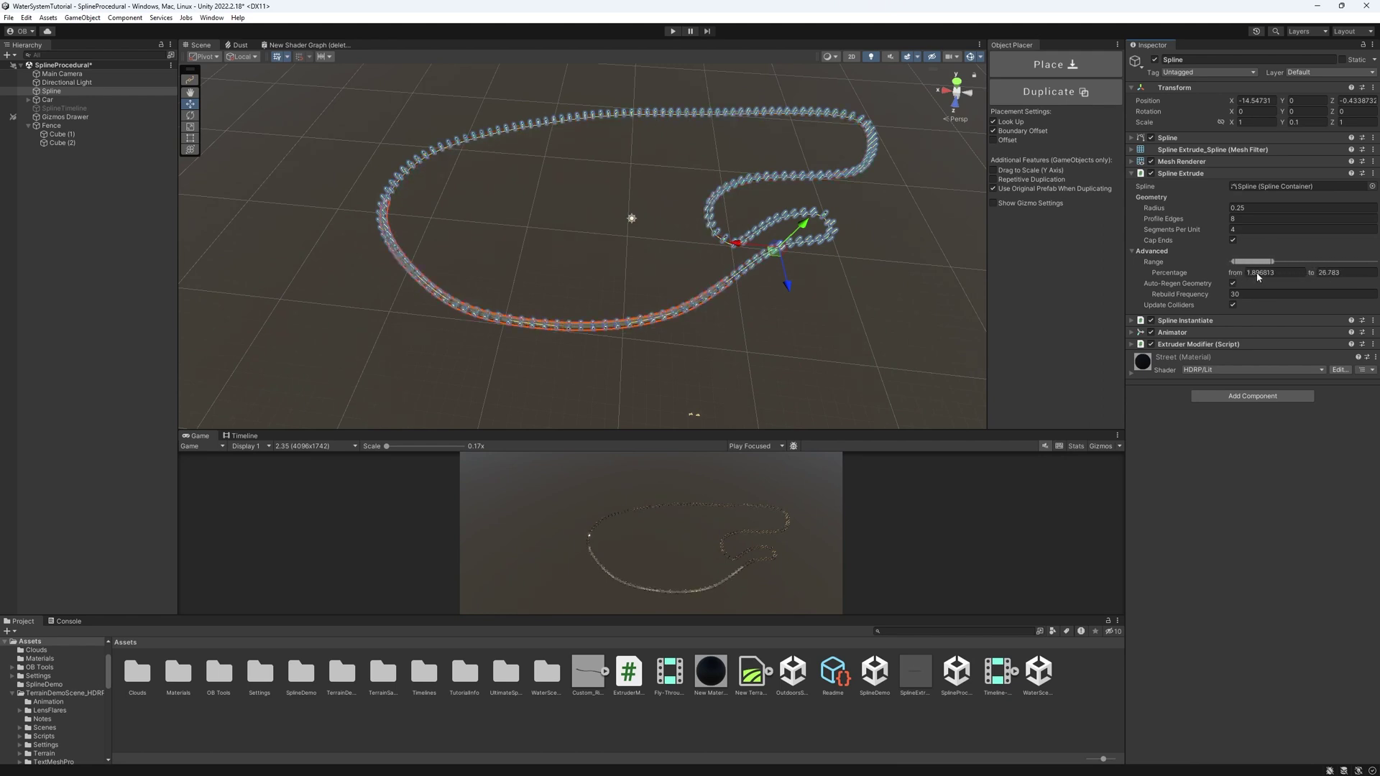
Disable Spline Instantiate to hide the fence posts and slide the road segment along the spline
left_click(1152, 321)
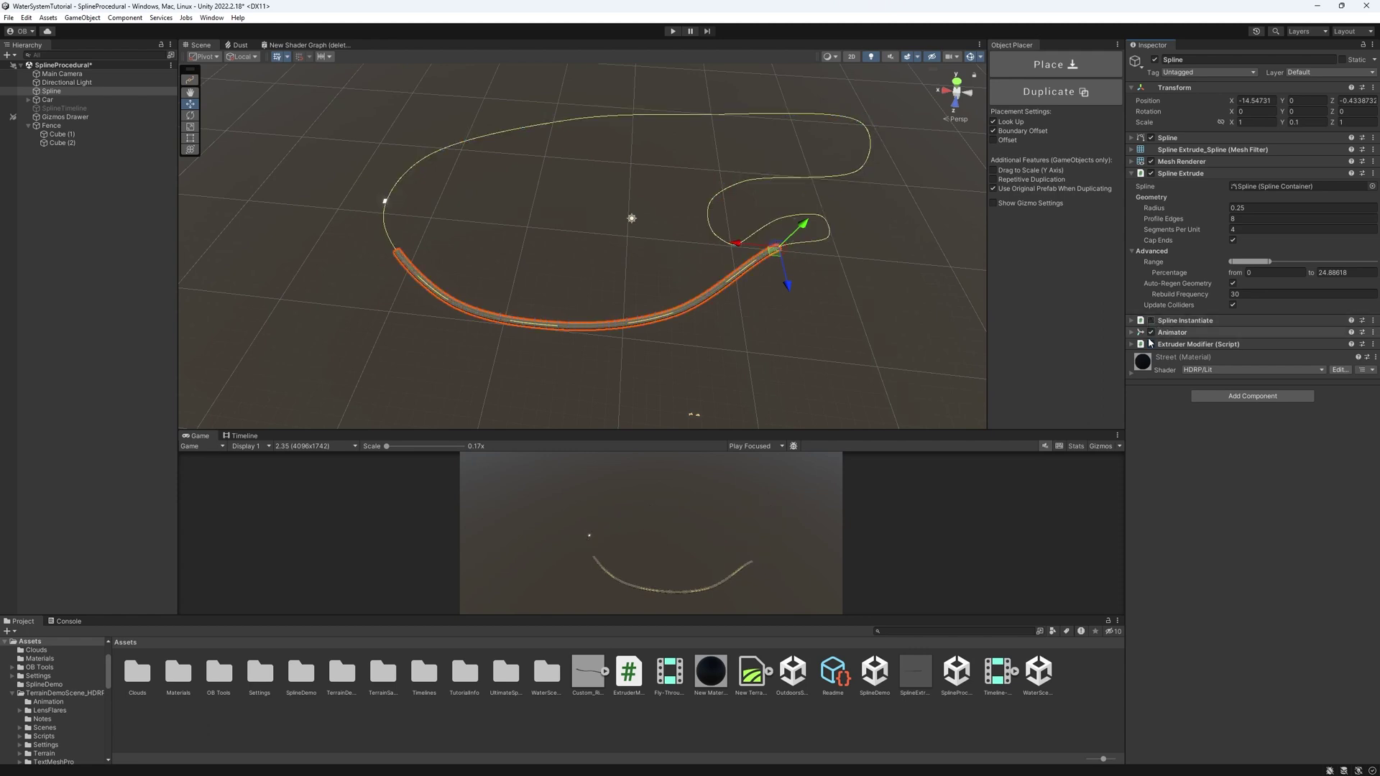
mouse_move(1250, 262)
left_mouse_down()
mouse_move(1291, 262)
mouse_move(1248, 263)
left_mouse_up()
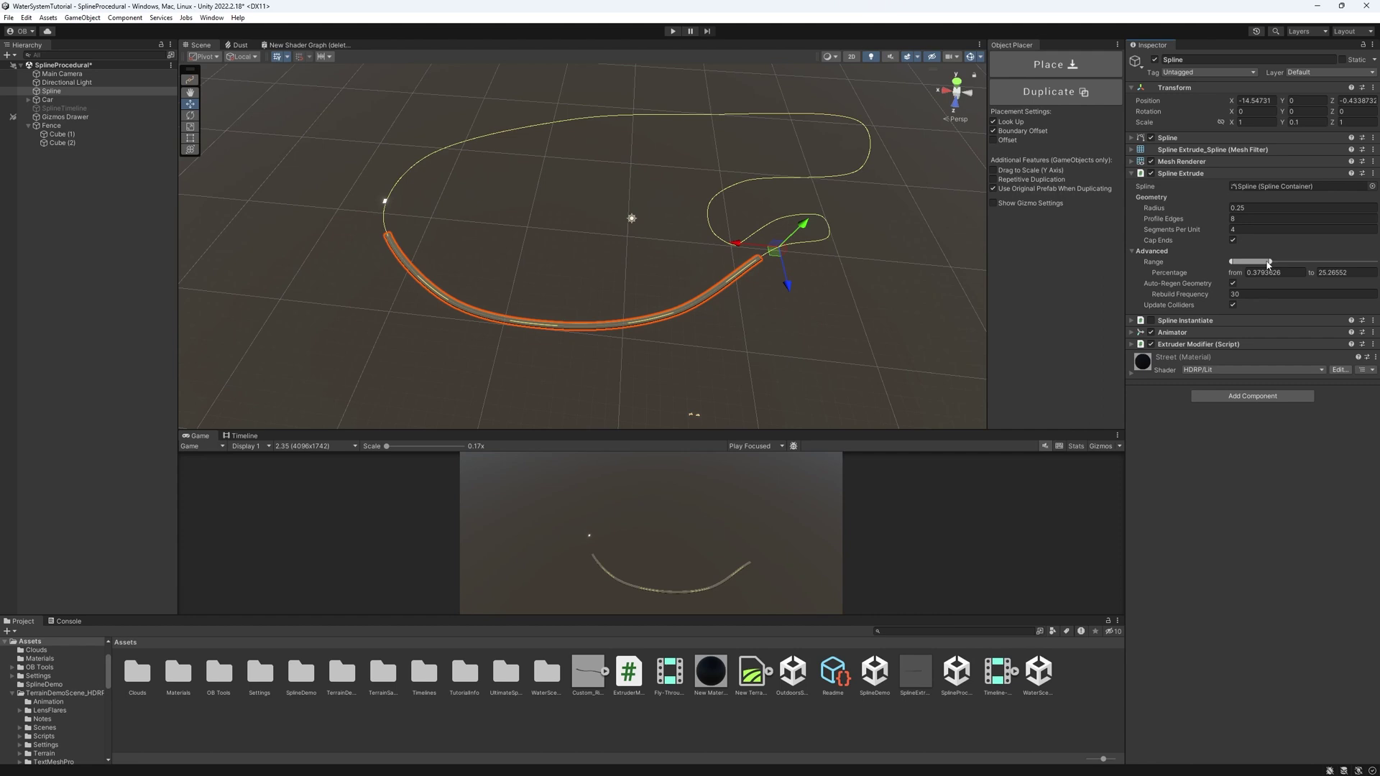
left_click_drag(1251, 266, 1251, 266)
left_click_drag(1249, 265, 1230, 271)
Expand Extruder Modifier and open its ExtruderModifier script in Visual Studio
left_click_drag(1249, 264, 1248, 263)
left_click(1141, 344)
double_click(1258, 357)
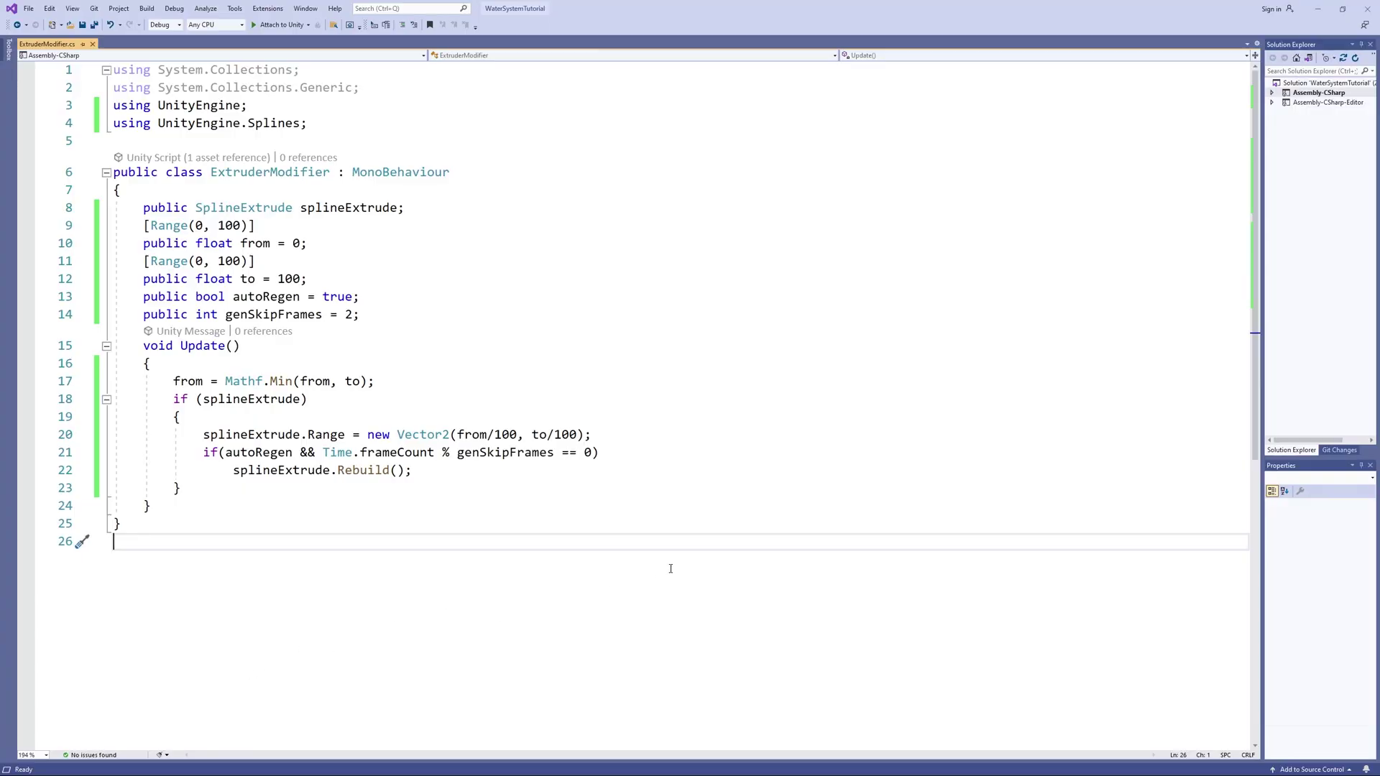
Review the Rebuild() call and the genSkipFrames and to field declarations in ExtruderModifier
left_click_drag(412, 470, 234, 471)
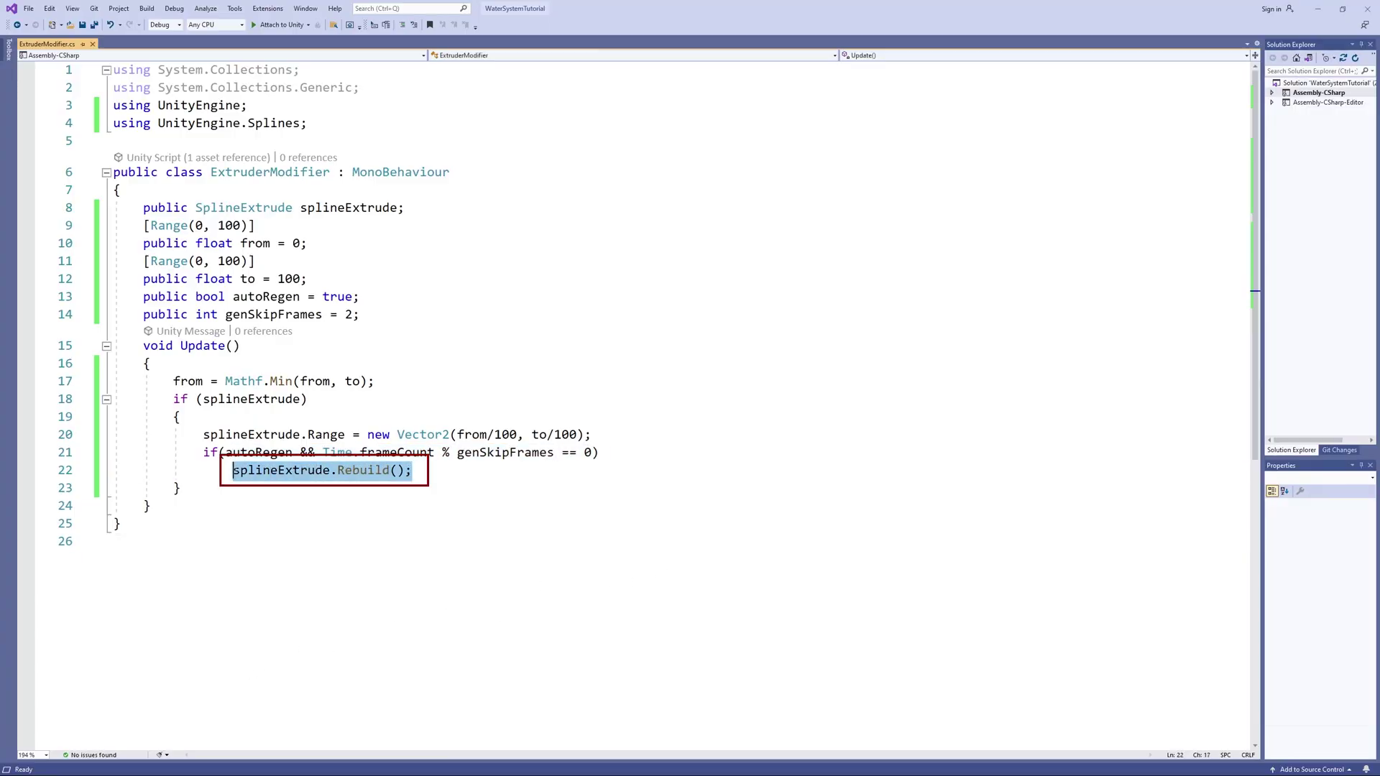
left_click(226, 510)
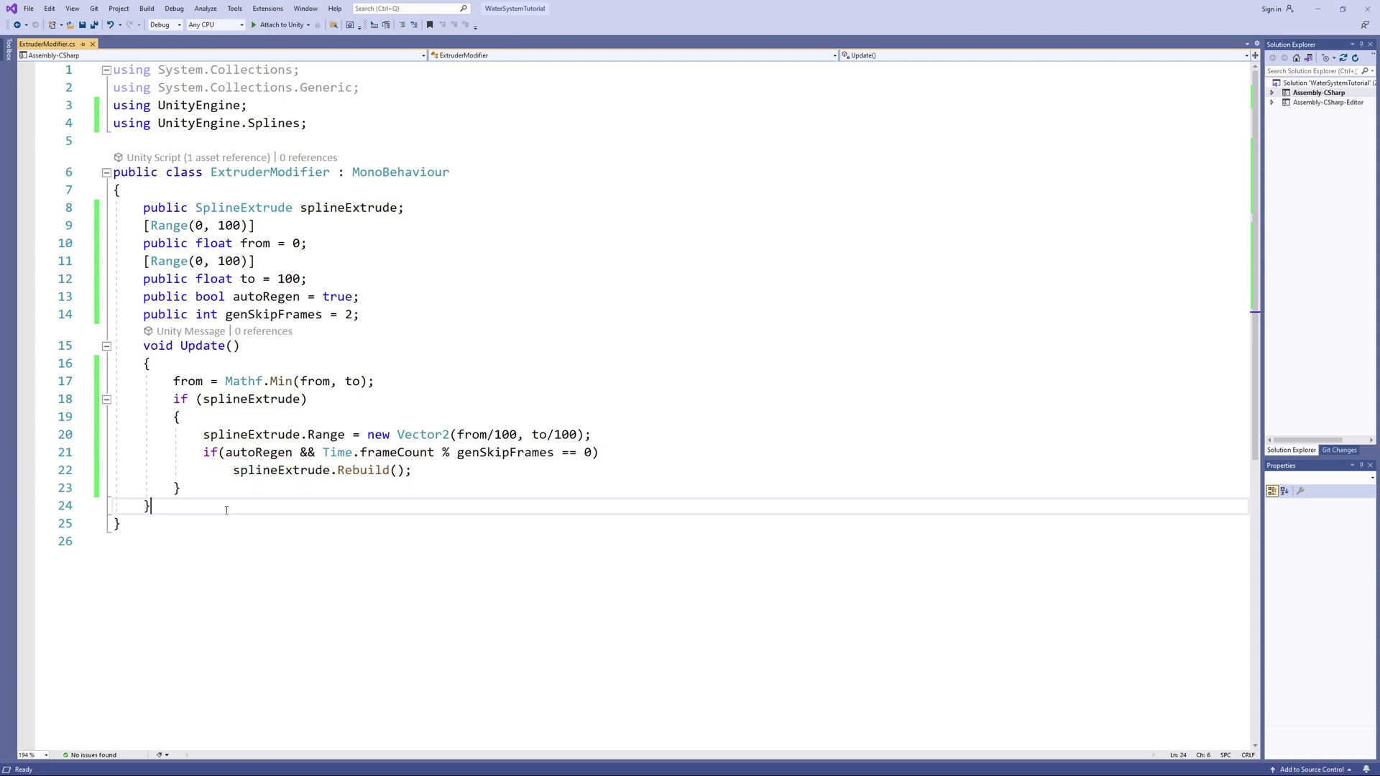
left_click(255, 314)
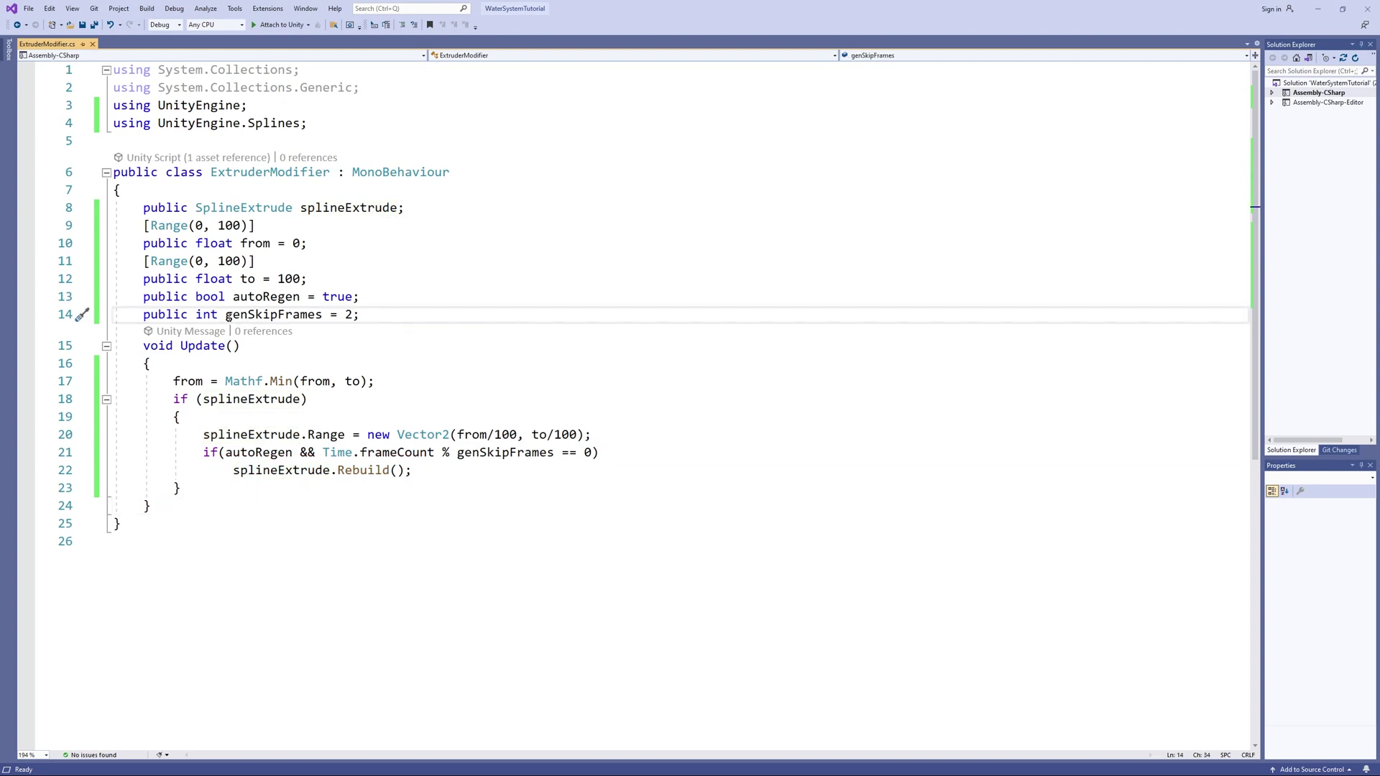
double_click(273, 314)
key("Up")
key("Up")
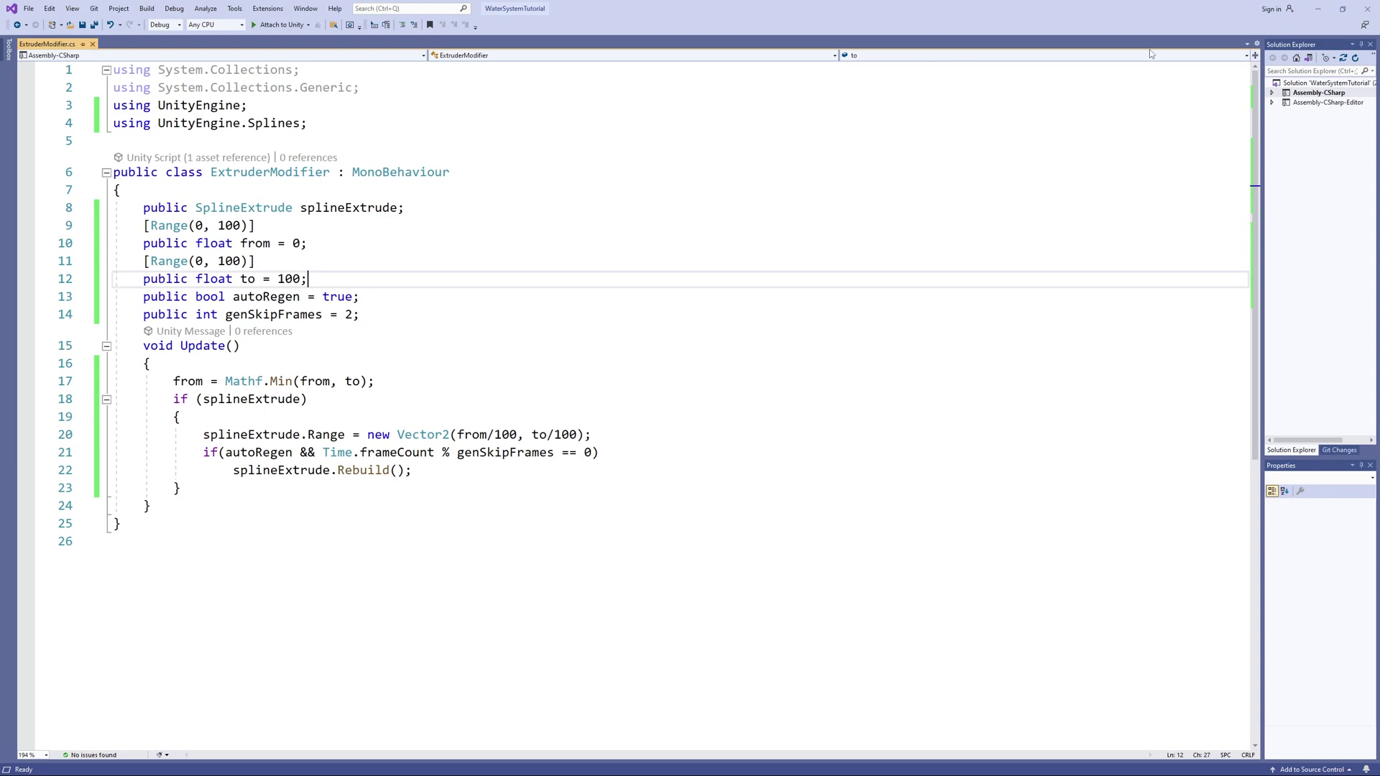
Select SplineTimeline and scrub its Animator clip's From/To keyframes in the Timeline
left_click(1317, 8)
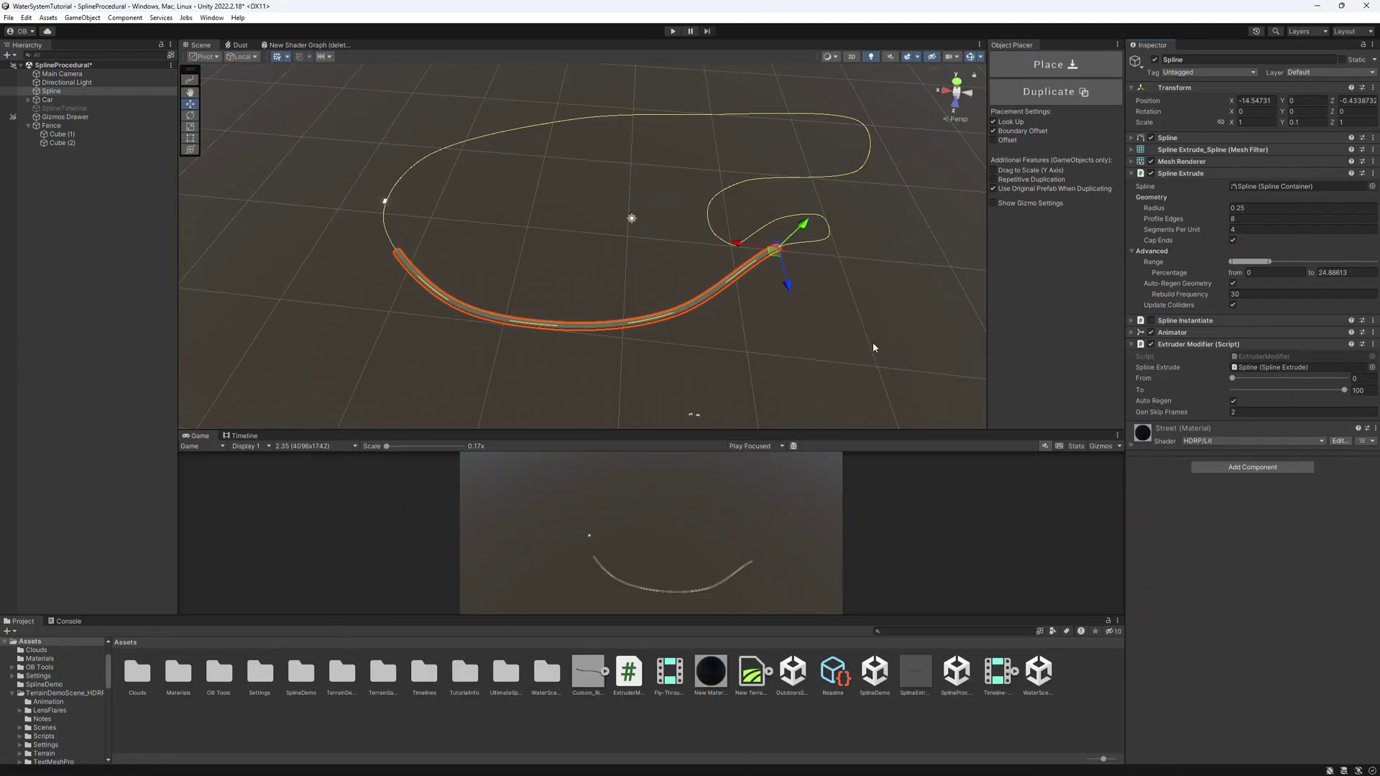
left_click(245, 436)
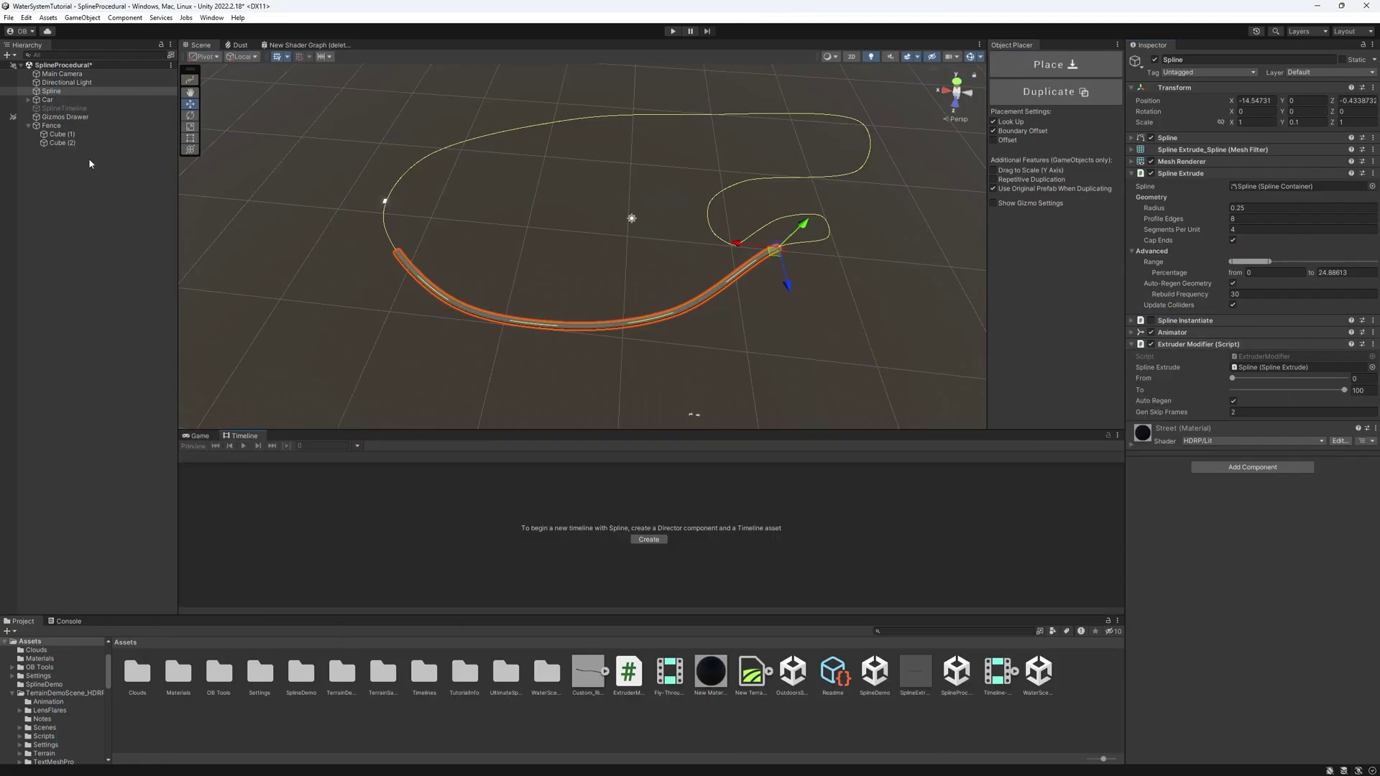
left_click(64, 108)
left_click(595, 492)
double_click(379, 485)
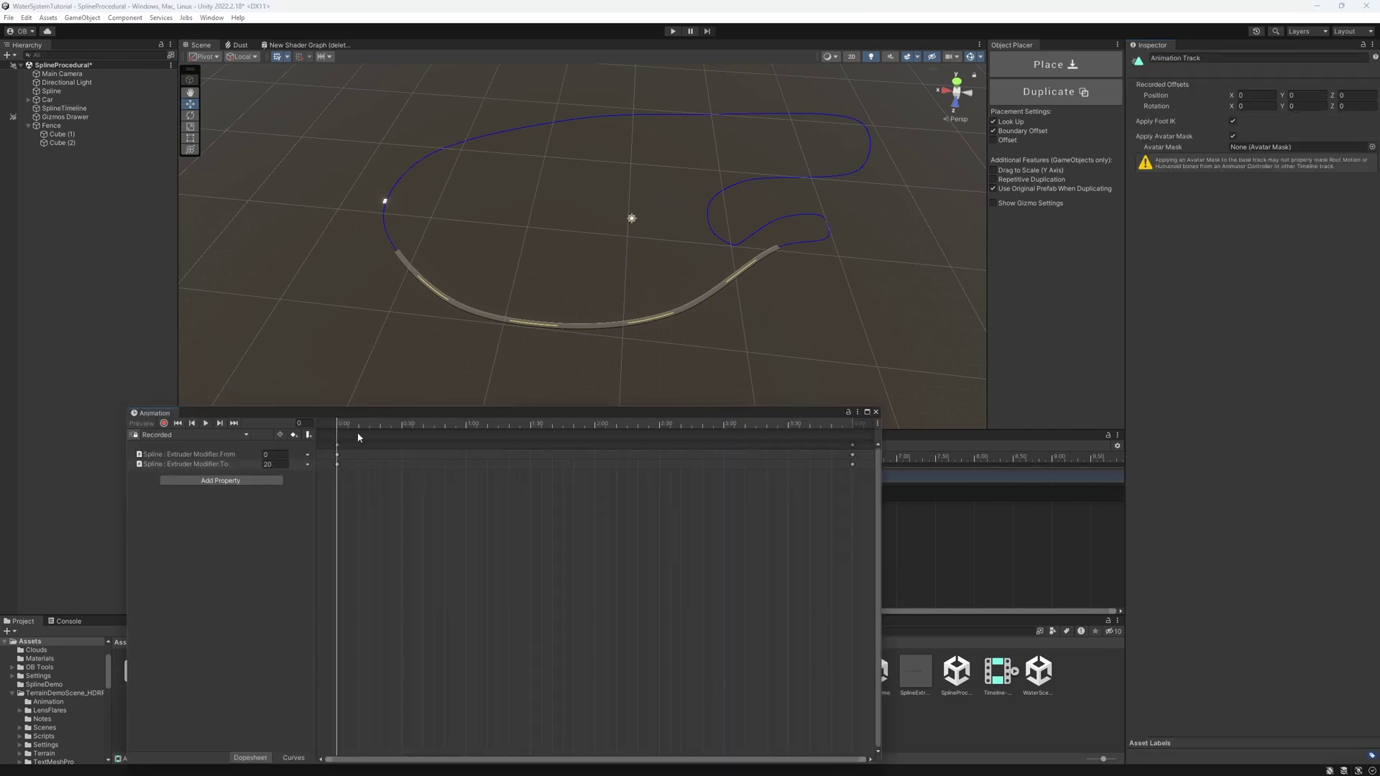
left_click_drag(358, 426, 853, 444)
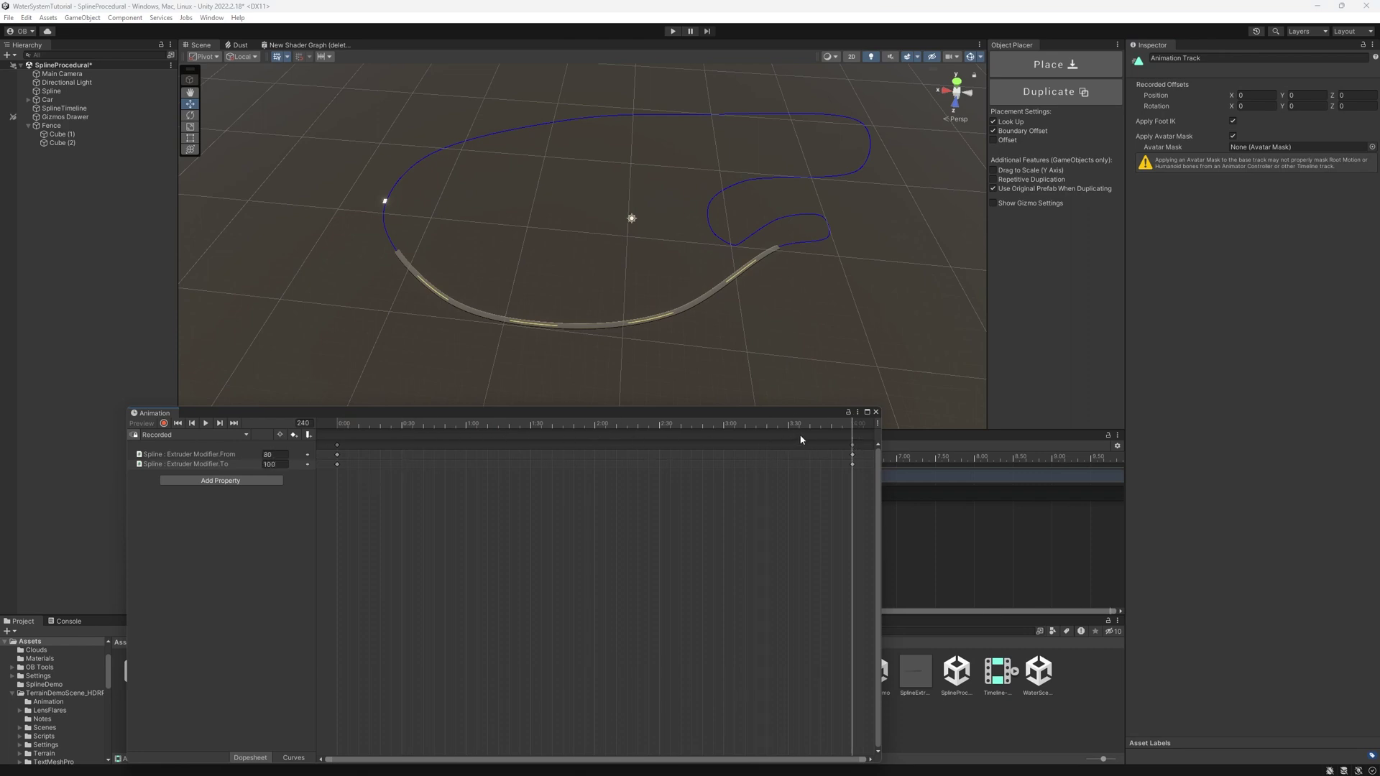
left_click(878, 410)
Select Spline and scrub the timeline playhead to preview the road sliding along the spline
left_click(52, 90)
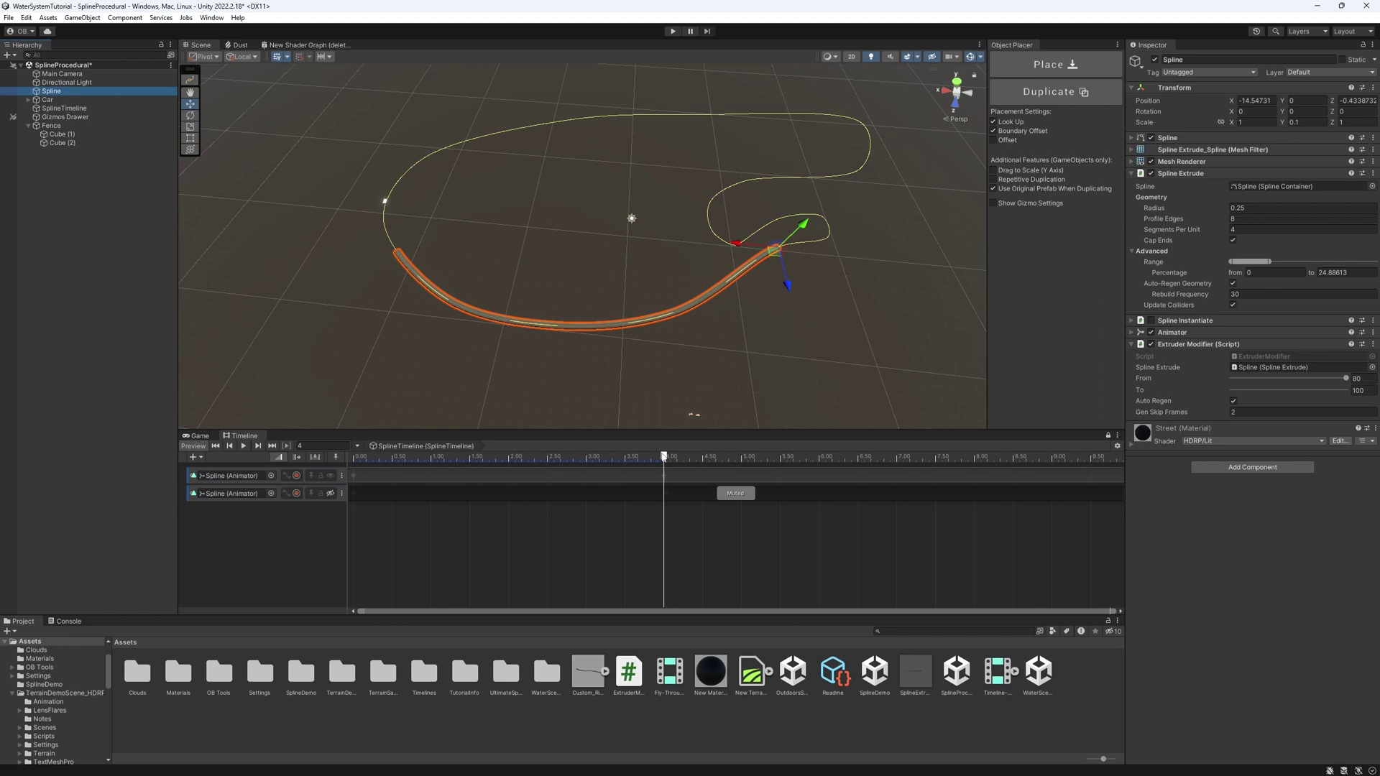
left_click_drag(660, 459, 470, 461)
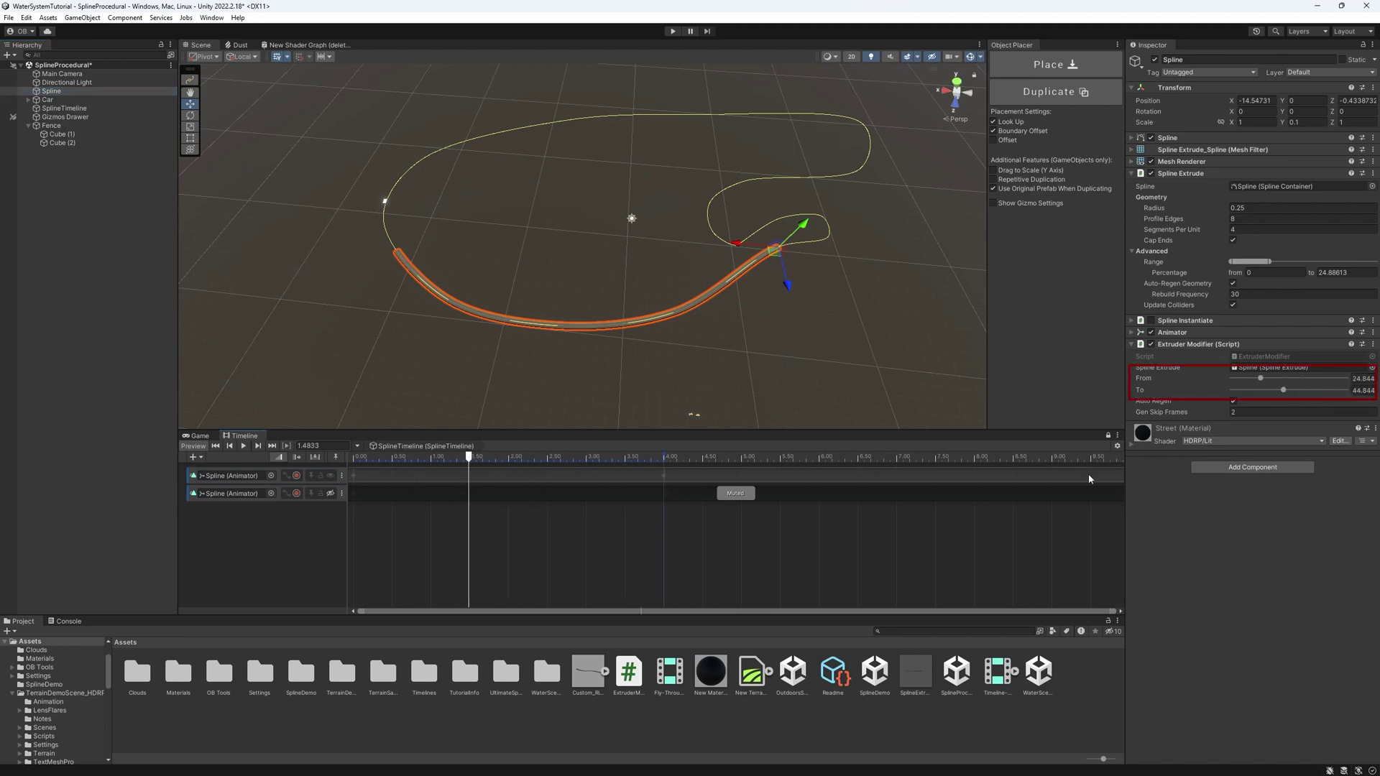
Enable Auto Regen and raise Gen Skip Frames from 2 to 15 while the scene plays
left_click(1235, 400)
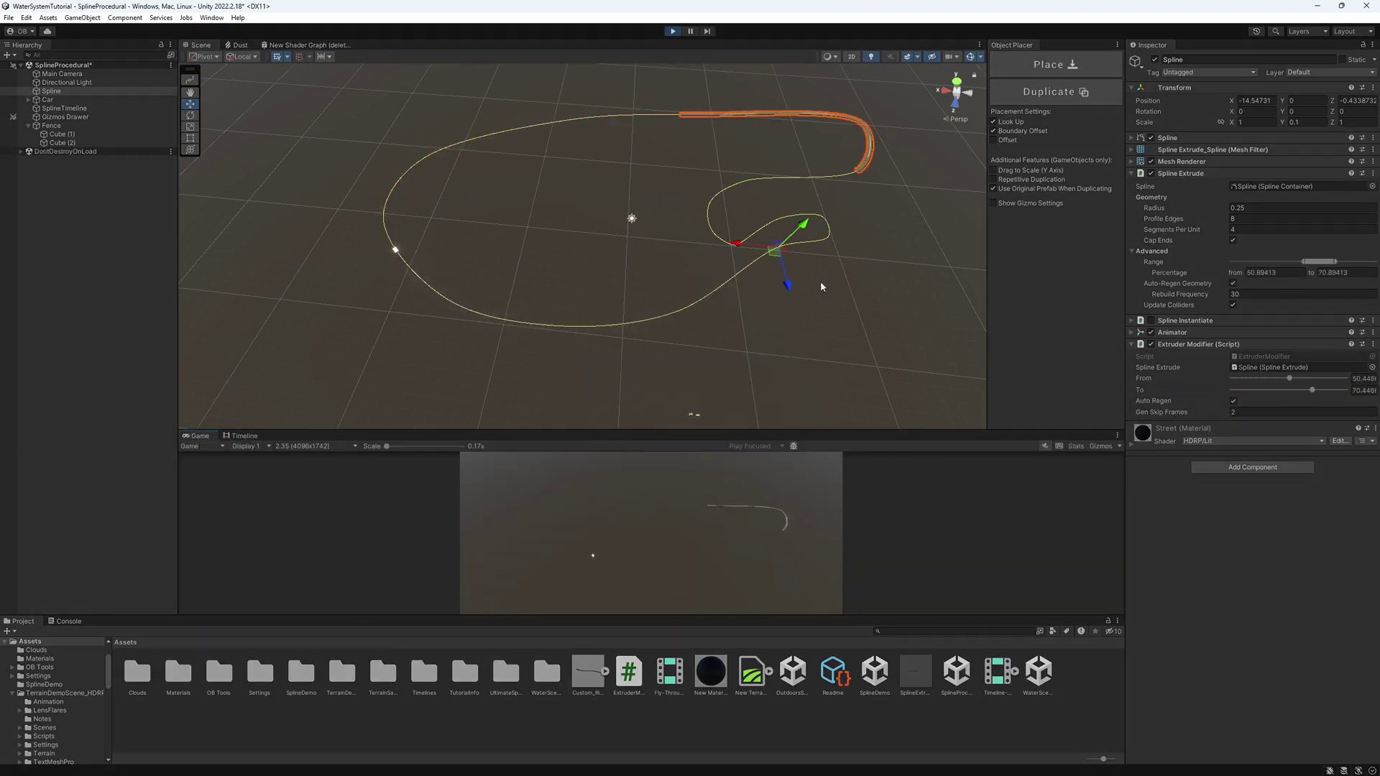
left_click(1249, 415)
type("15")
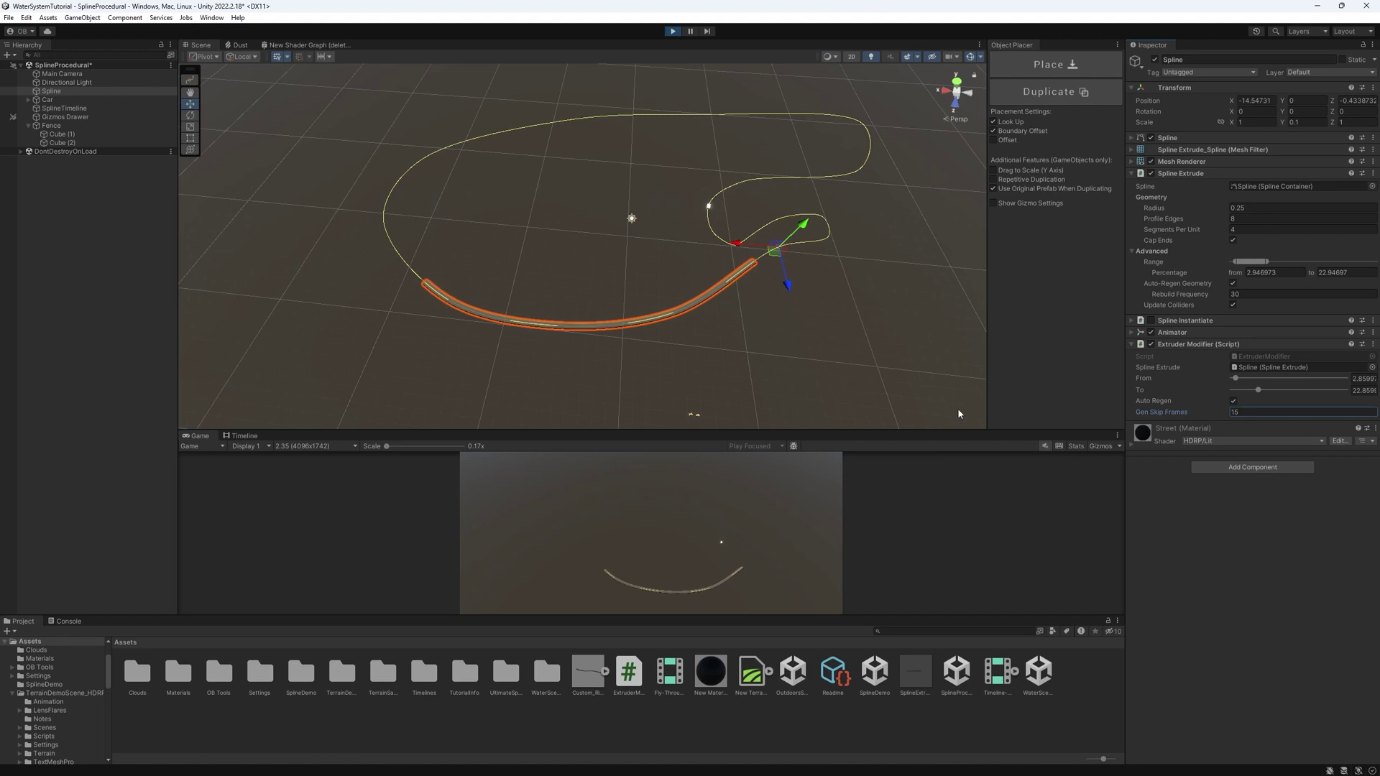